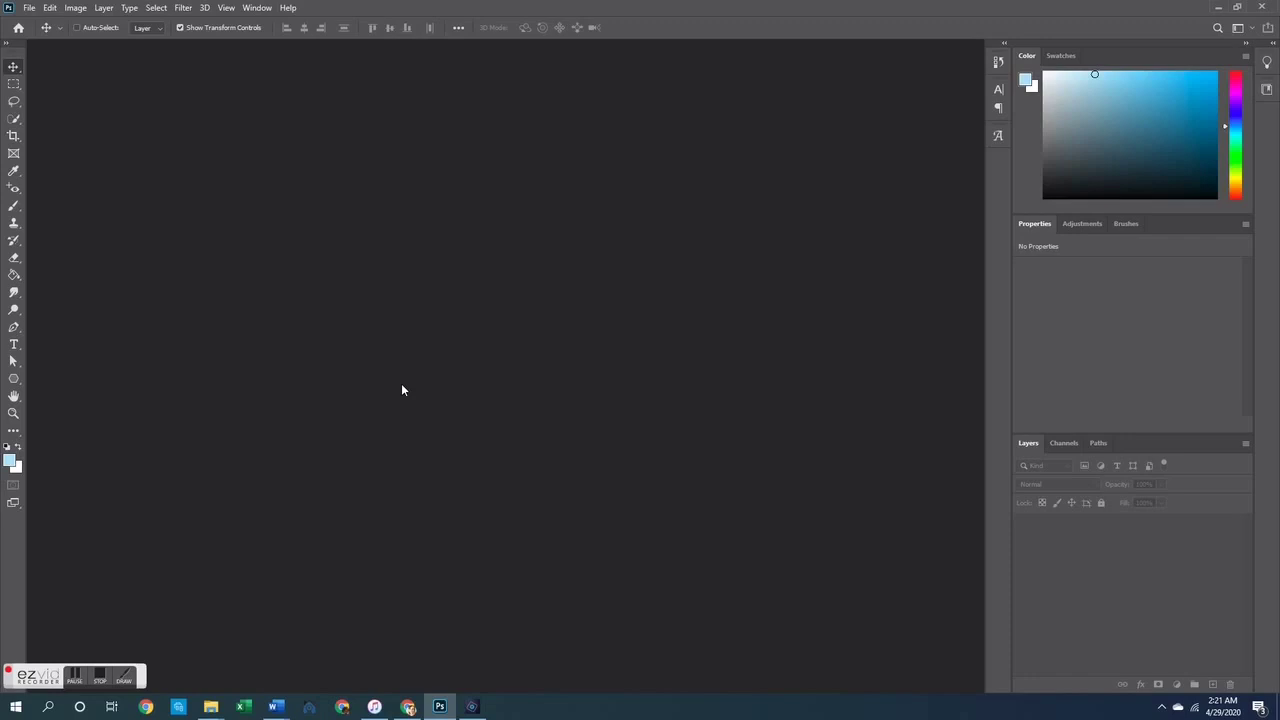
Create a blank 6 x 8 inch document and show the grid
{"action": "key", "text": "ctrl+n"}
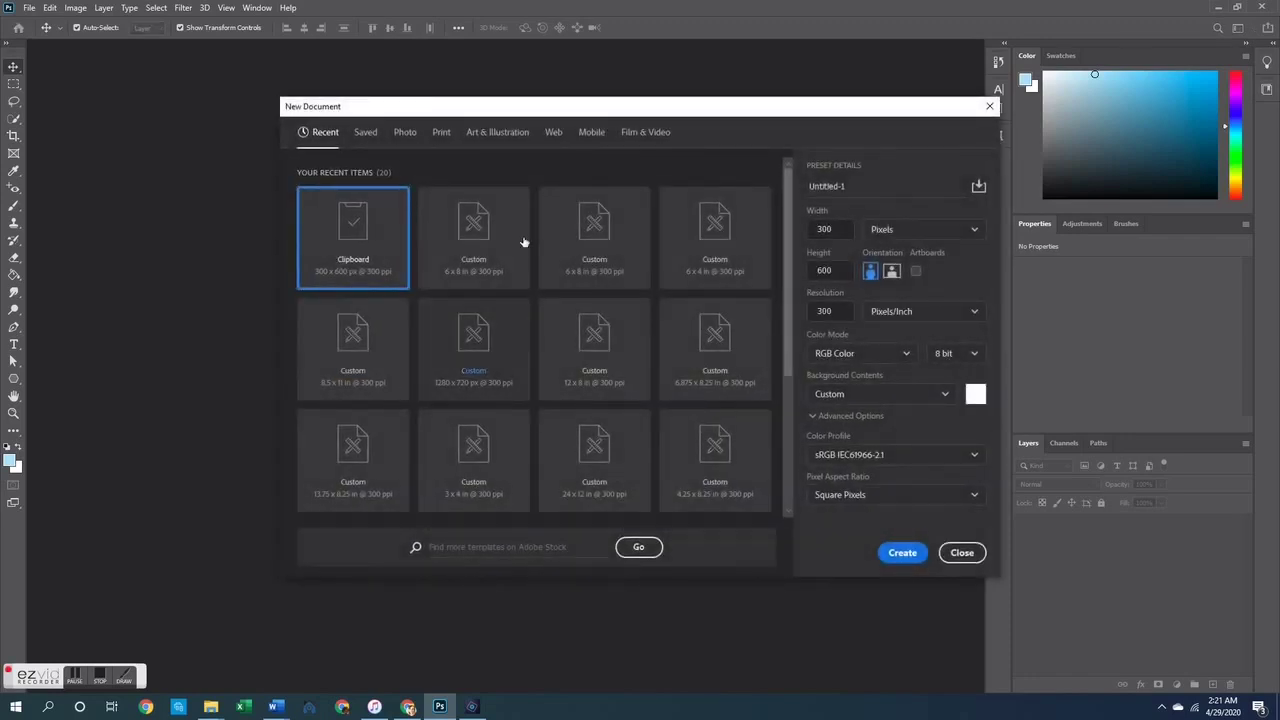
{"action": "left_click", "coordinate": [474, 257]}
{"action": "double_click", "coordinate": [474, 257]}
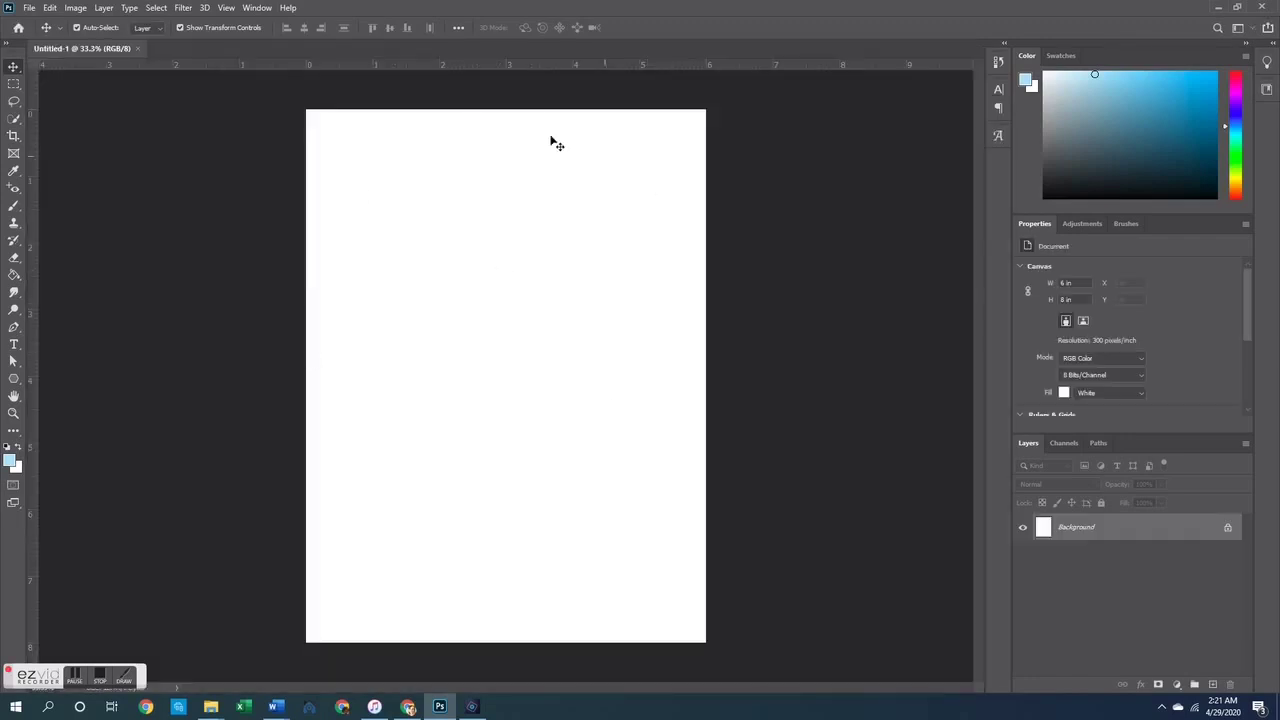
{"action": "key", "text": "ctrl+apostrophe"}
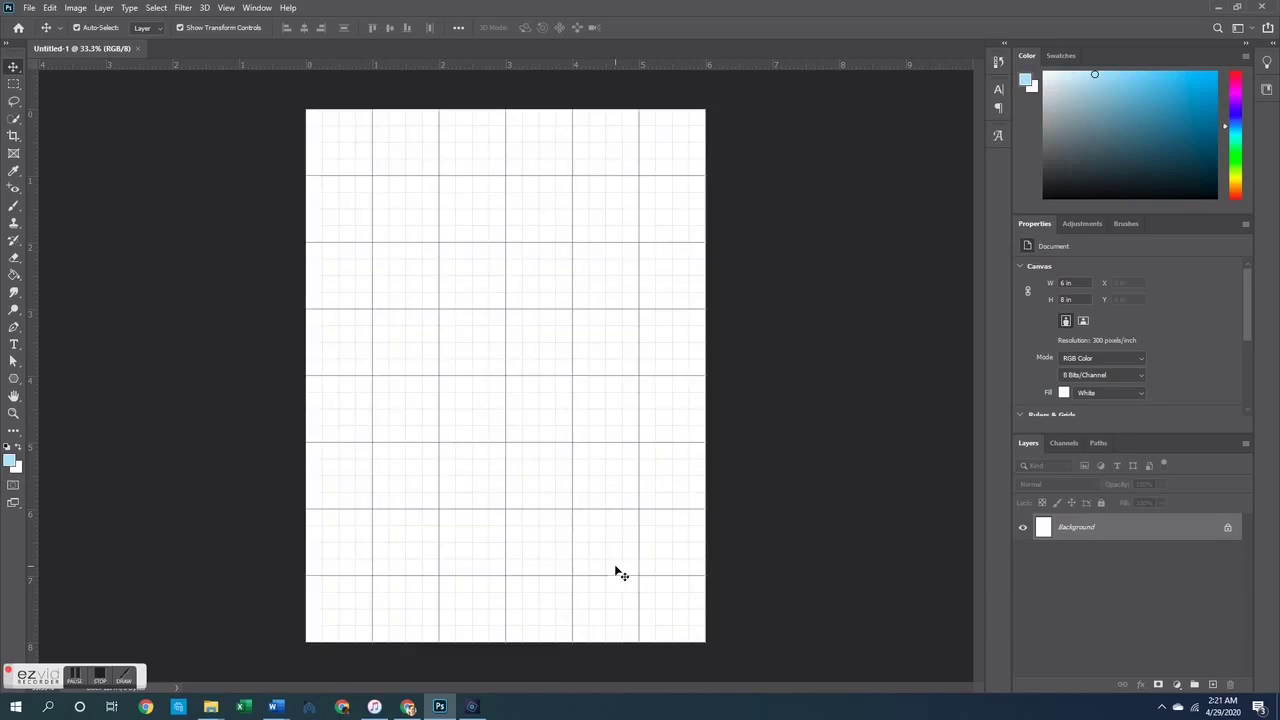
Set up the Pen Tool to draw shapes with light-blue fill and no stroke
{"action": "left_click", "coordinate": [14, 378]}
{"action": "key", "text": "shift+u"}
{"action": "left_click", "coordinate": [12, 327]}
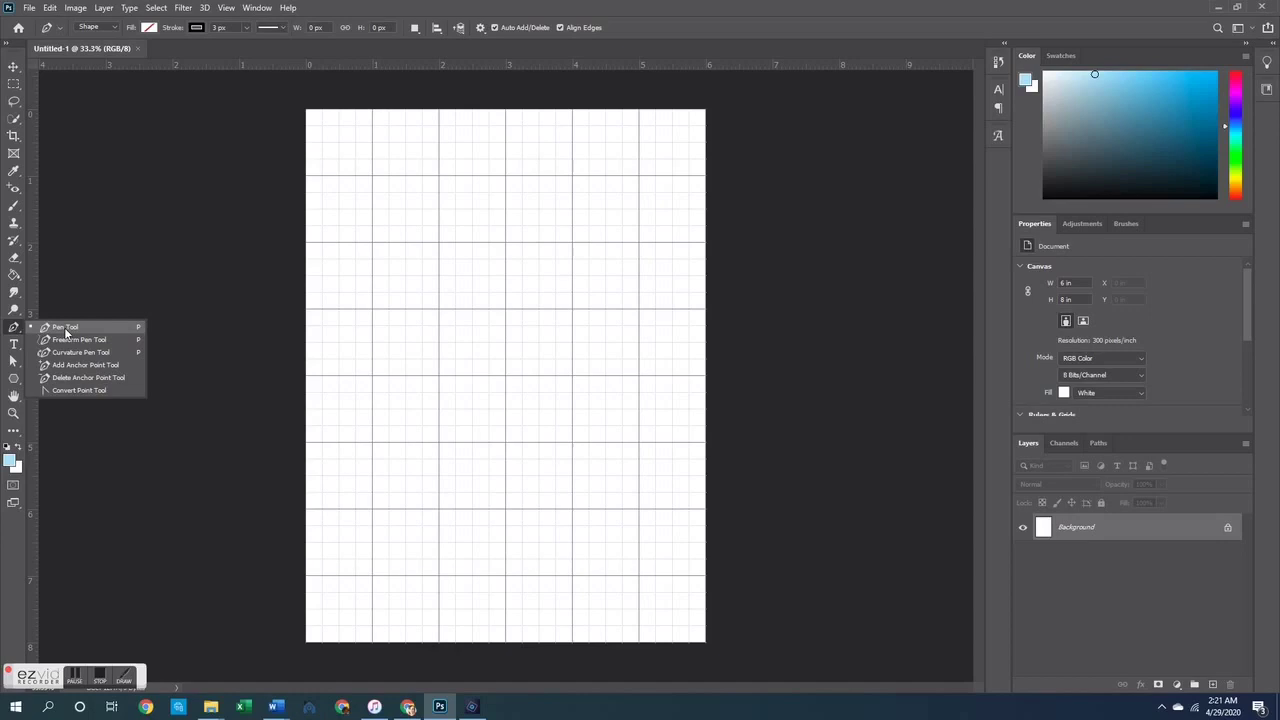
{"action": "left_click", "coordinate": [65, 331]}
{"action": "left_click", "coordinate": [147, 29]}
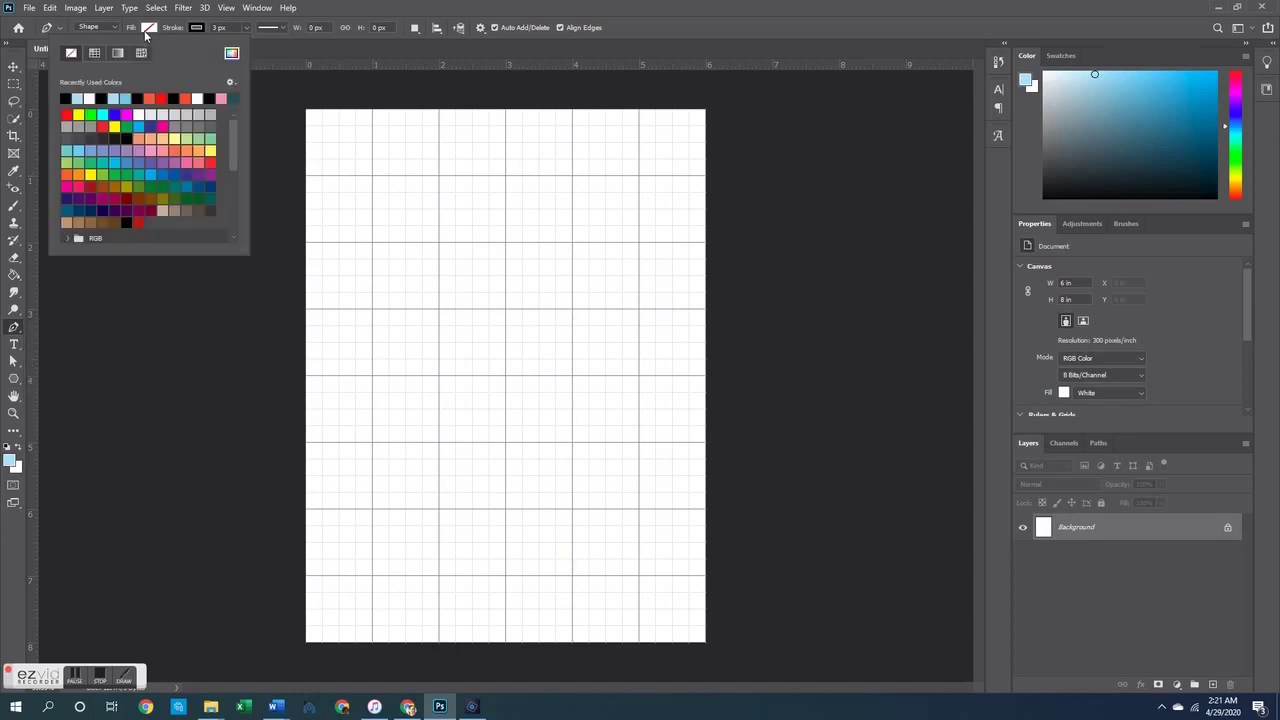
{"action": "left_click", "coordinate": [78, 97]}
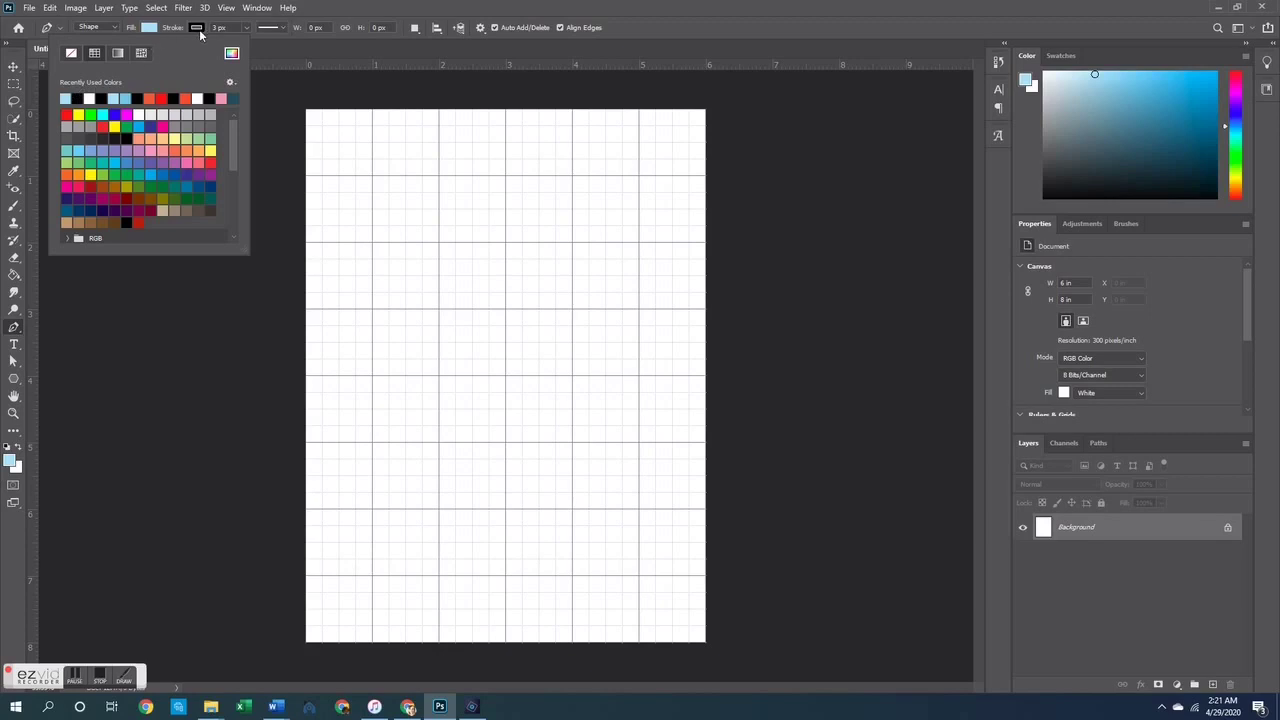
{"action": "left_click", "coordinate": [200, 35]}
{"action": "left_click", "coordinate": [118, 52]}
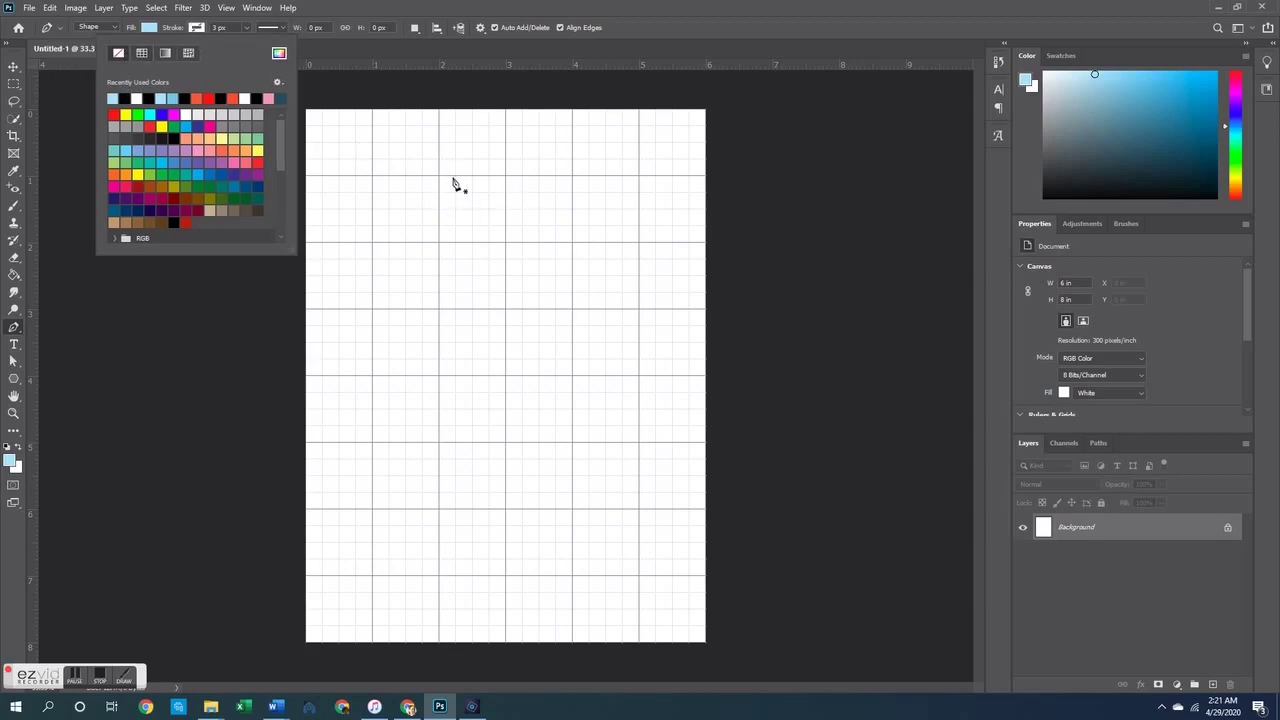
Draw a six-point shape with slanted top corners on the grid and close it
{"action": "left_click", "coordinate": [439, 176]}
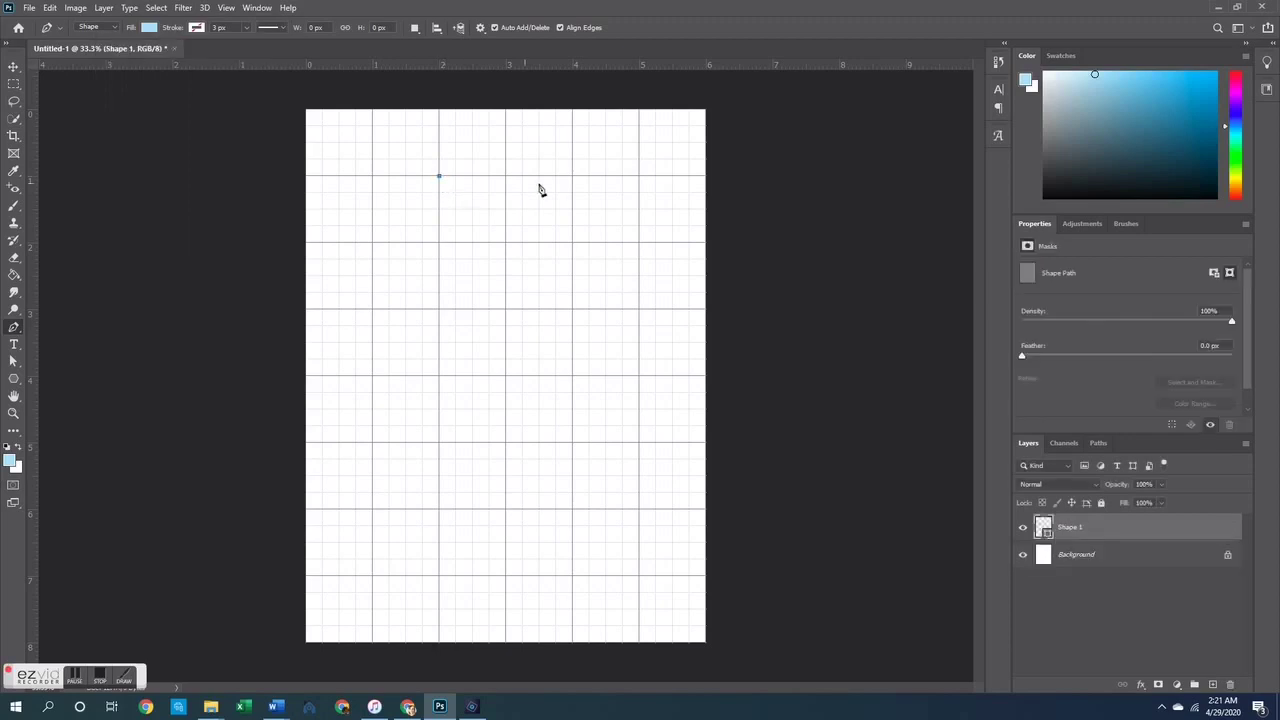
{"action": "left_click", "coordinate": [505, 176]}
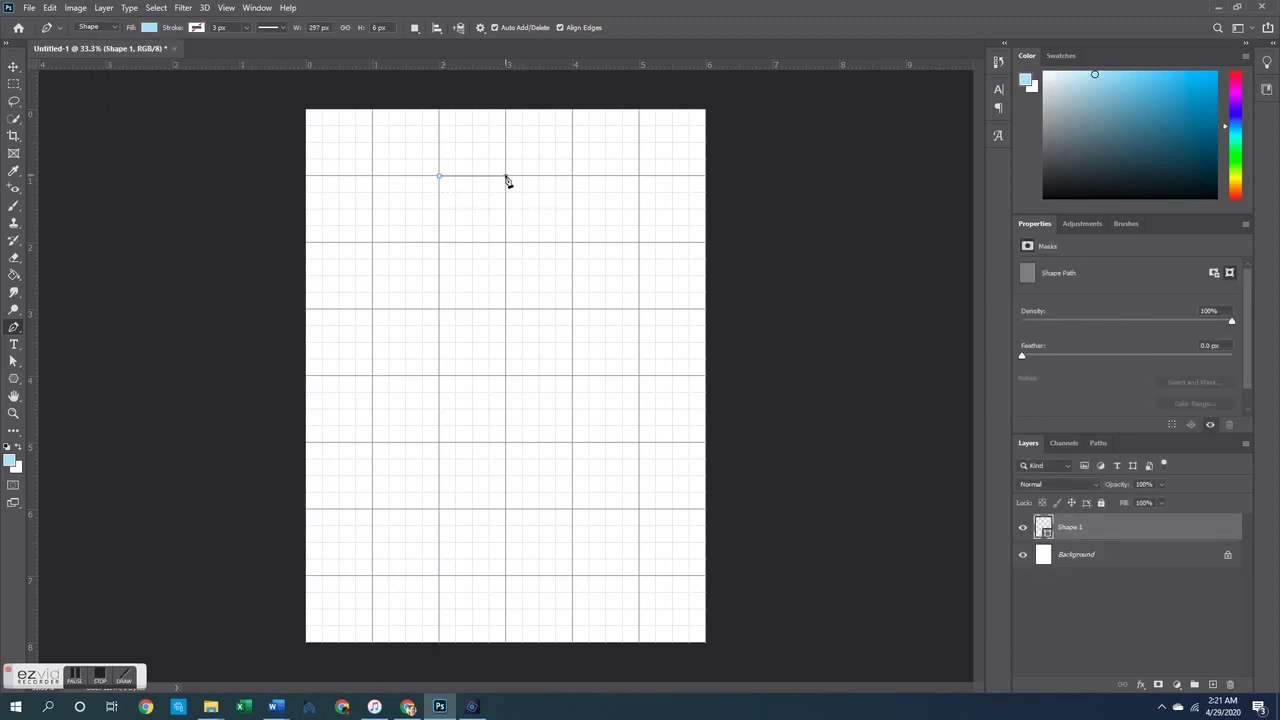
{"action": "left_click", "coordinate": [556, 211]}
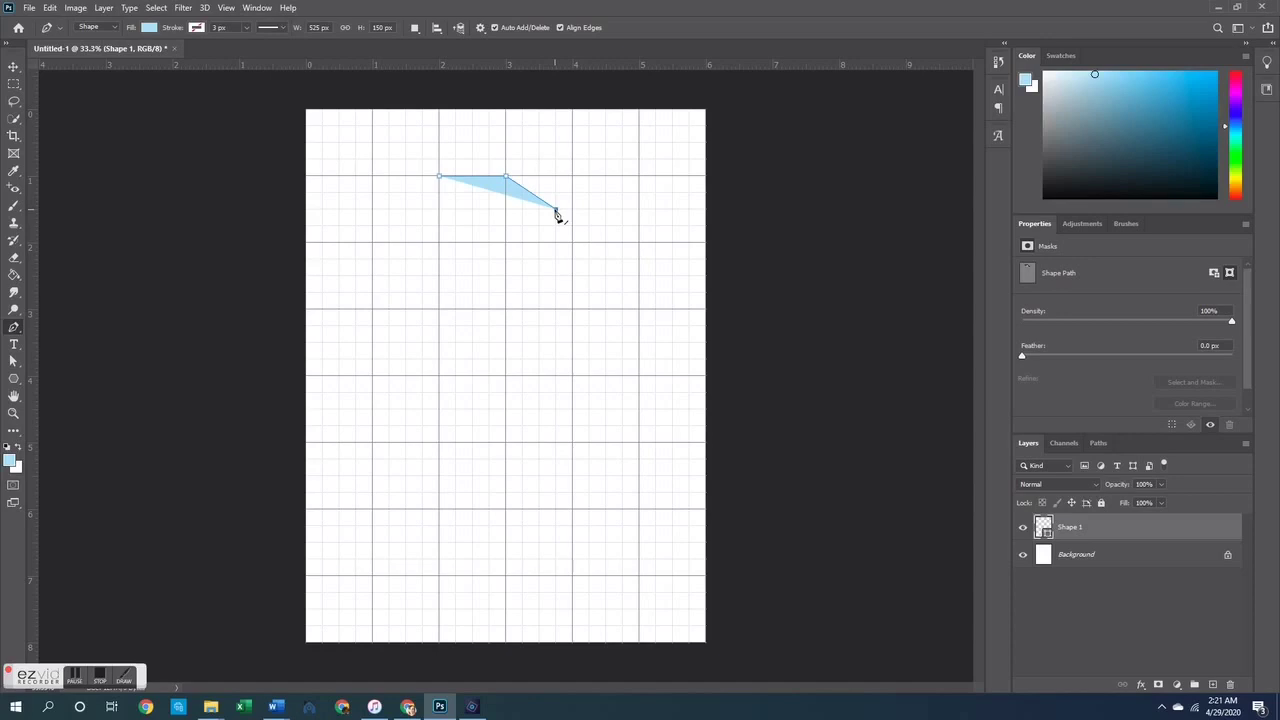
{"action": "left_click", "coordinate": [556, 372]}
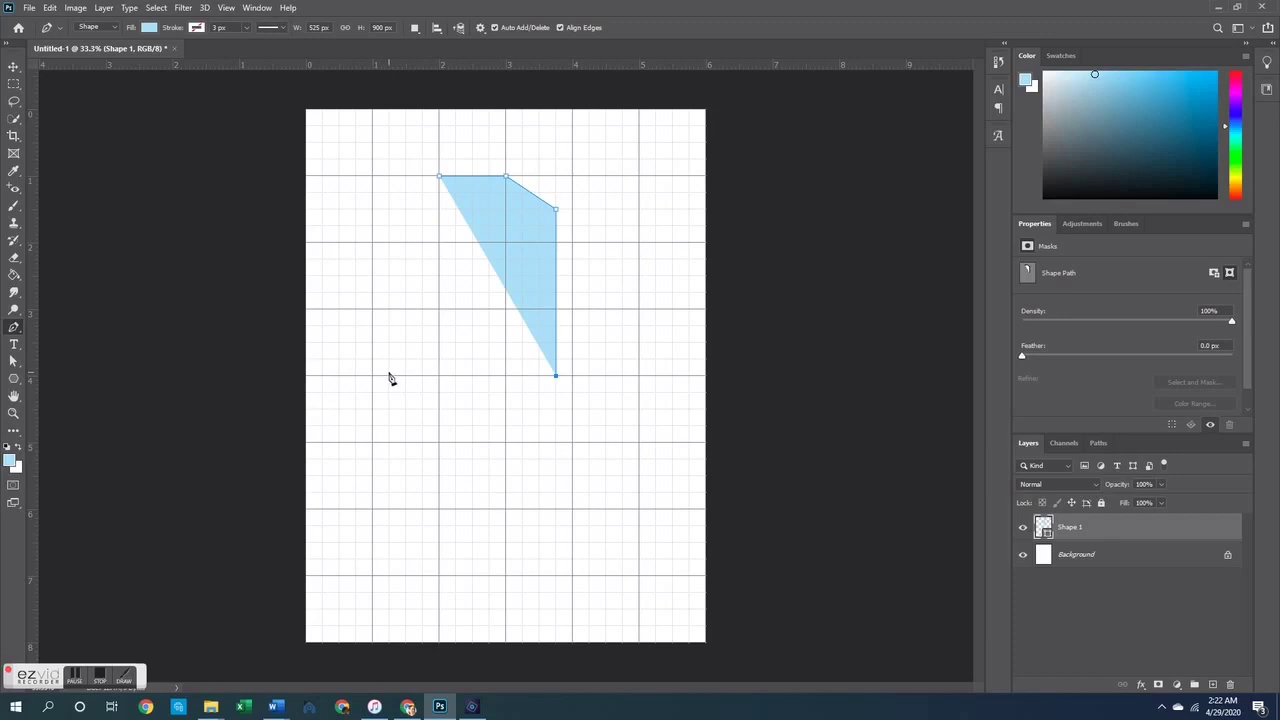
{"action": "left_click", "coordinate": [390, 376]}
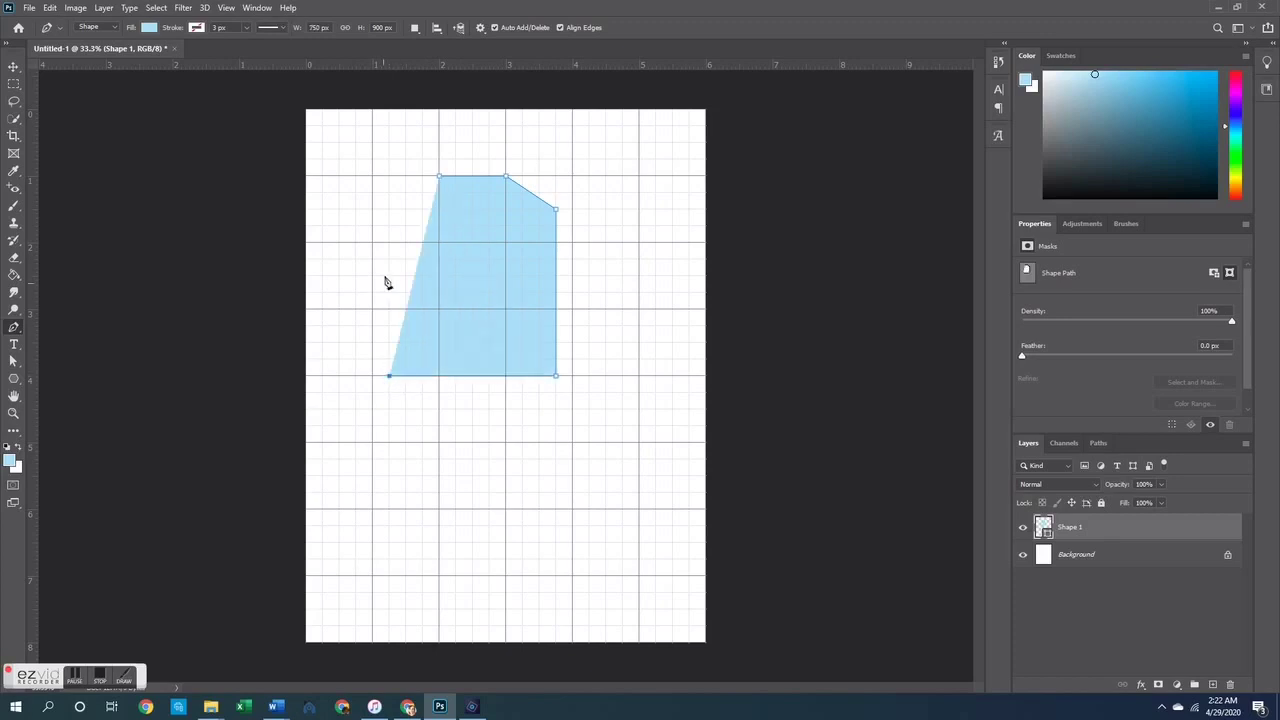
{"action": "left_click", "coordinate": [390, 210]}
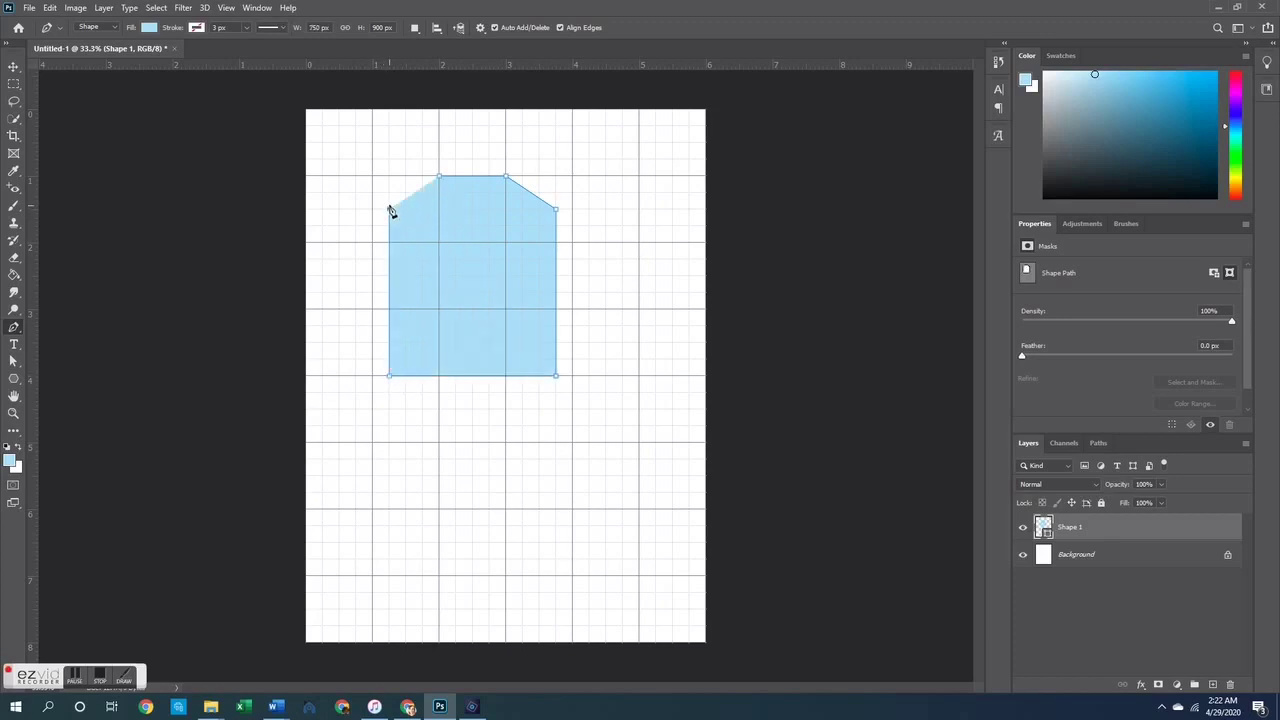
{"action": "left_click", "coordinate": [439, 177]}
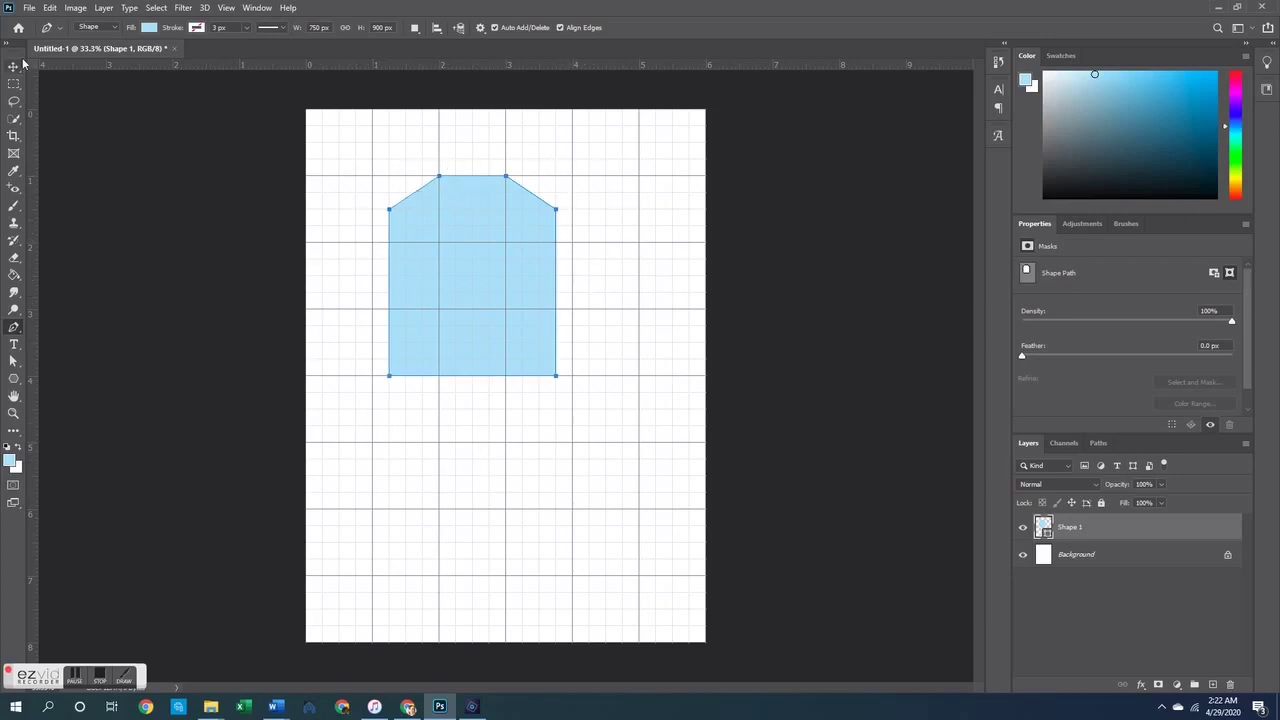
Move the clipped-corner shape to the page's top-left
{"action": "key", "text": "v"}
{"action": "left_click", "coordinate": [612, 287]}
{"action": "left_click_drag", "start_coordinate": [468, 286], "coordinate": [397, 231]}
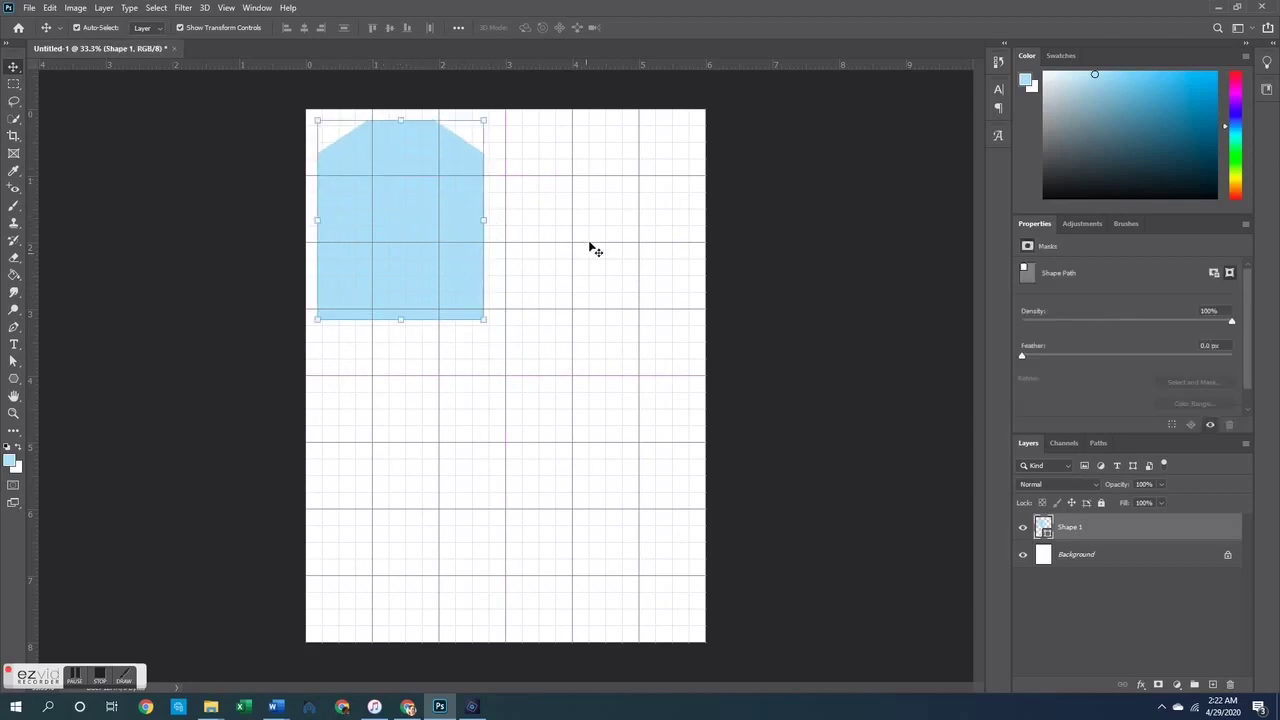
{"action": "left_click", "coordinate": [697, 274]}
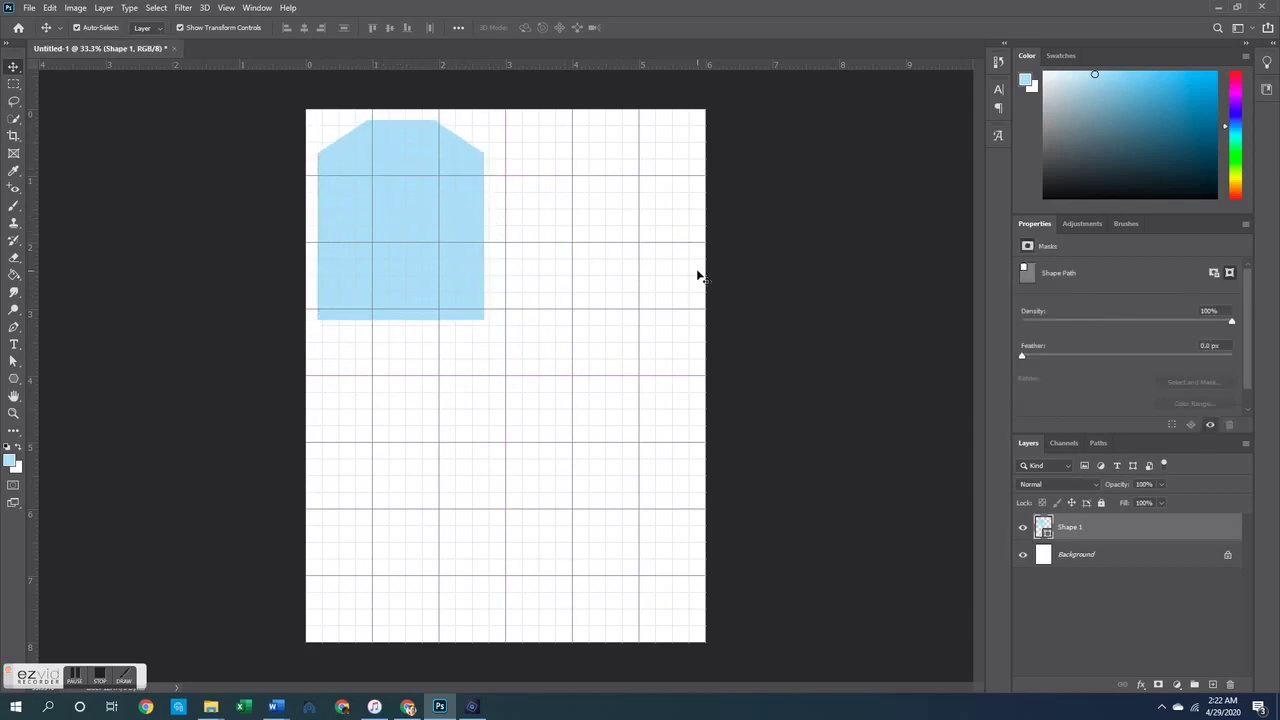
Draw a horizontal hexagon with the Pen on six grid points and close it
{"action": "left_click", "coordinate": [13, 327]}
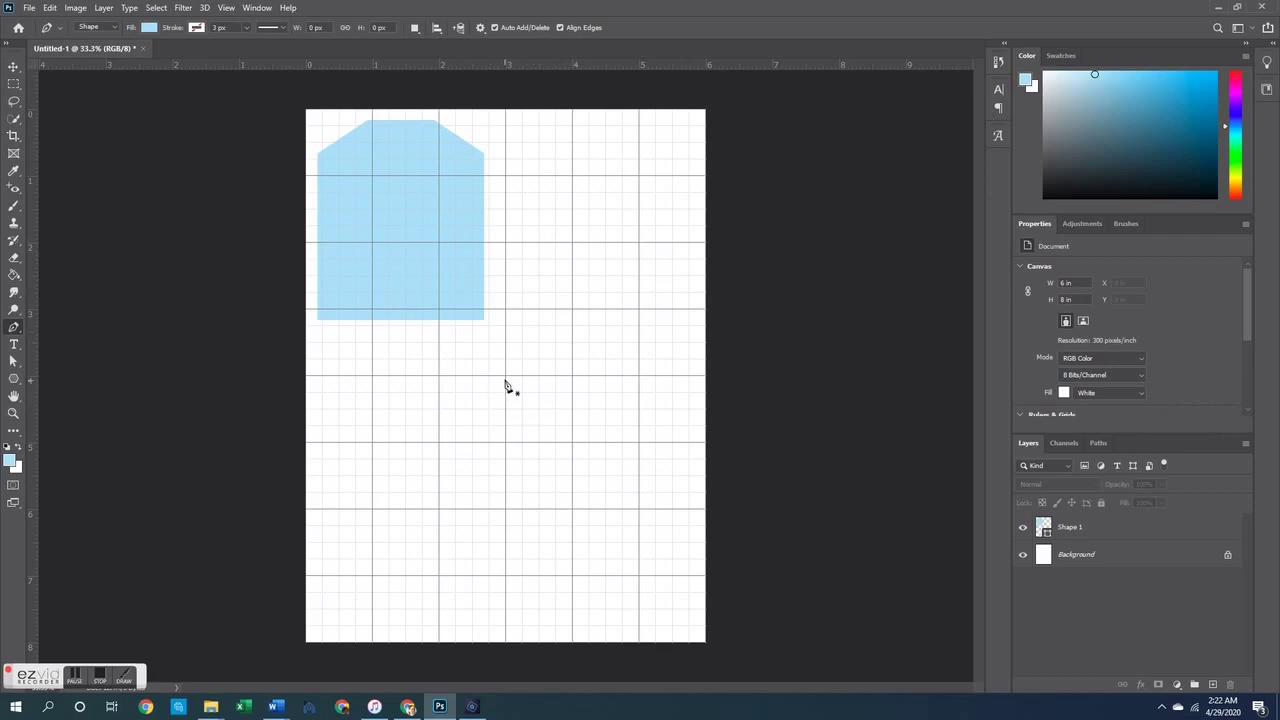
{"action": "left_click", "coordinate": [438, 376]}
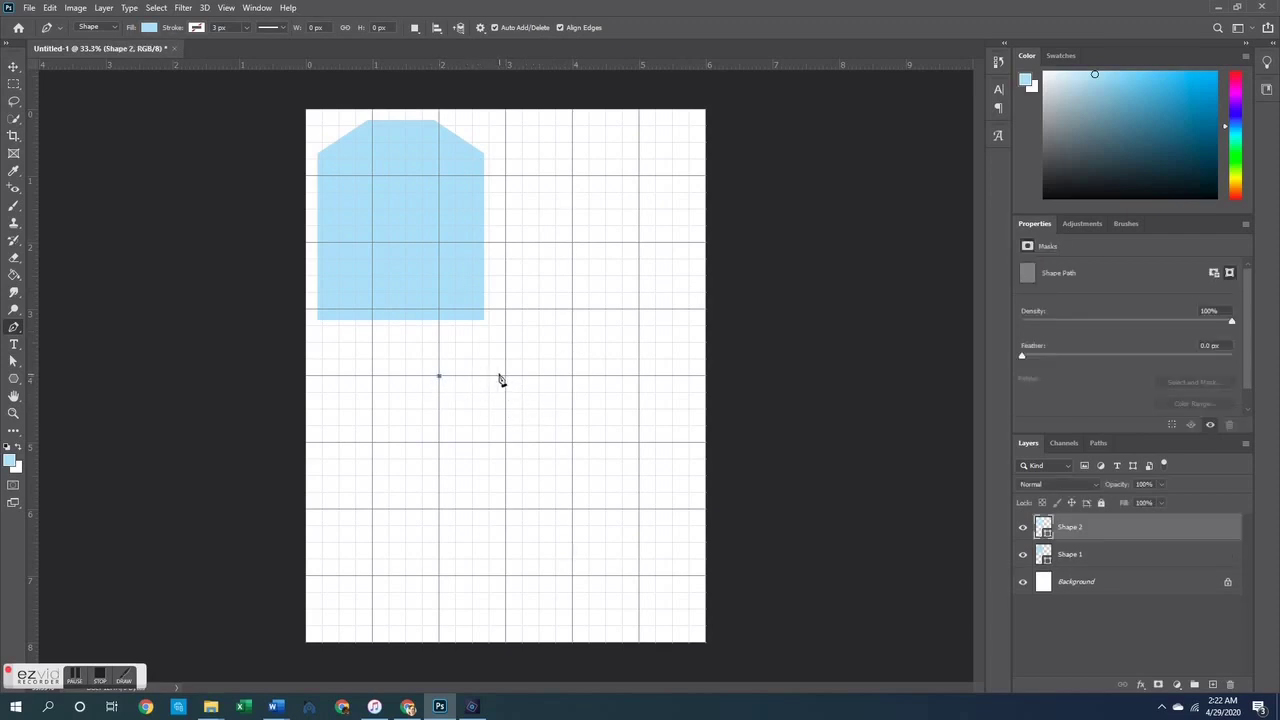
{"action": "left_click", "coordinate": [505, 376]}
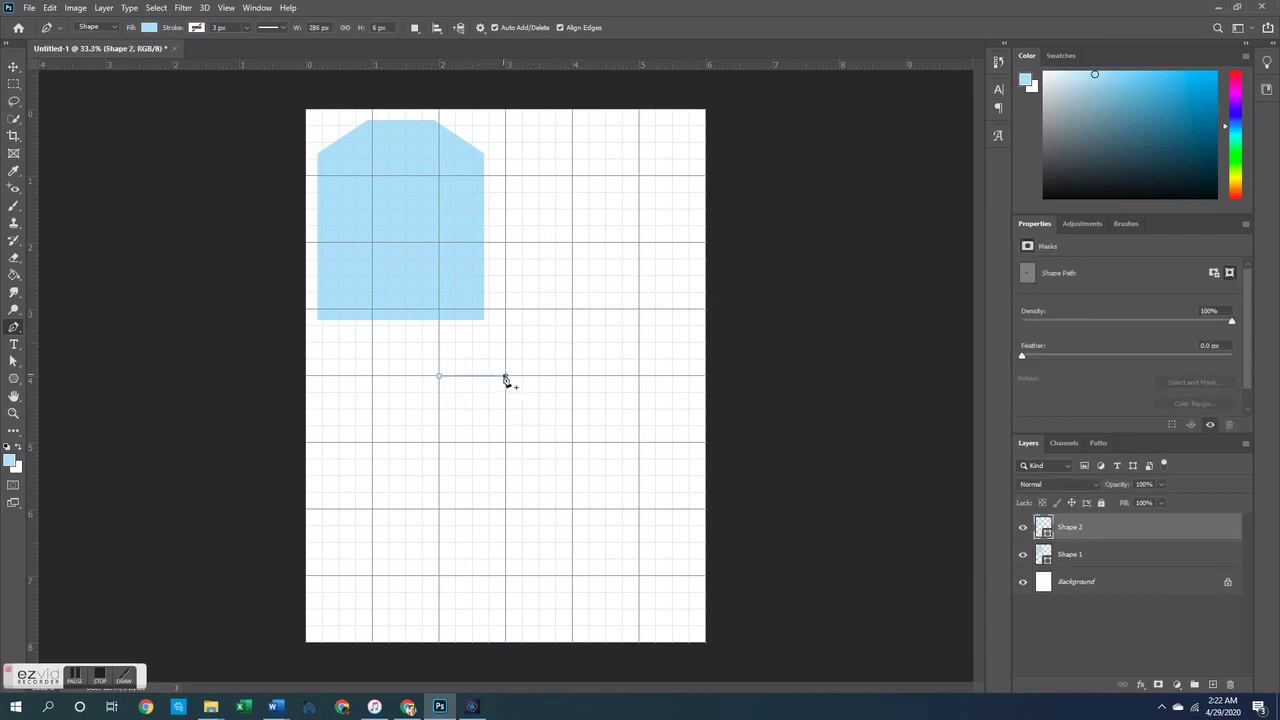
{"action": "left_click", "coordinate": [572, 442]}
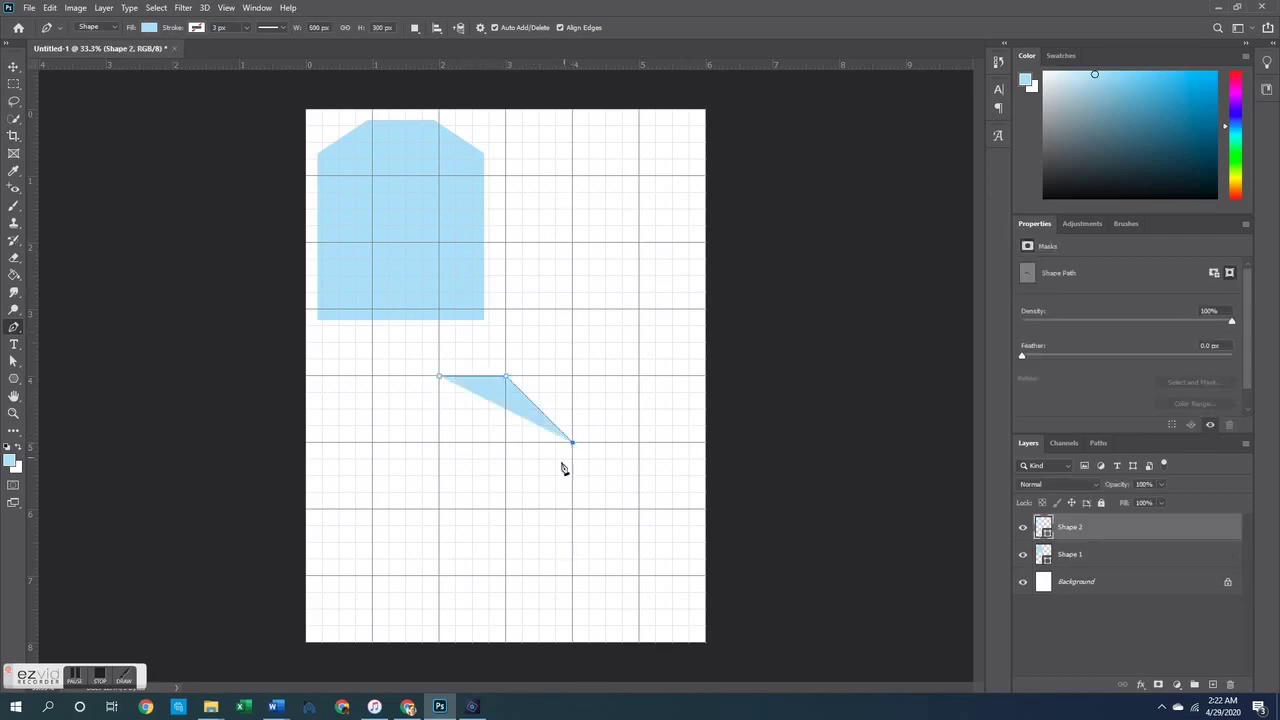
{"action": "left_click", "coordinate": [506, 511]}
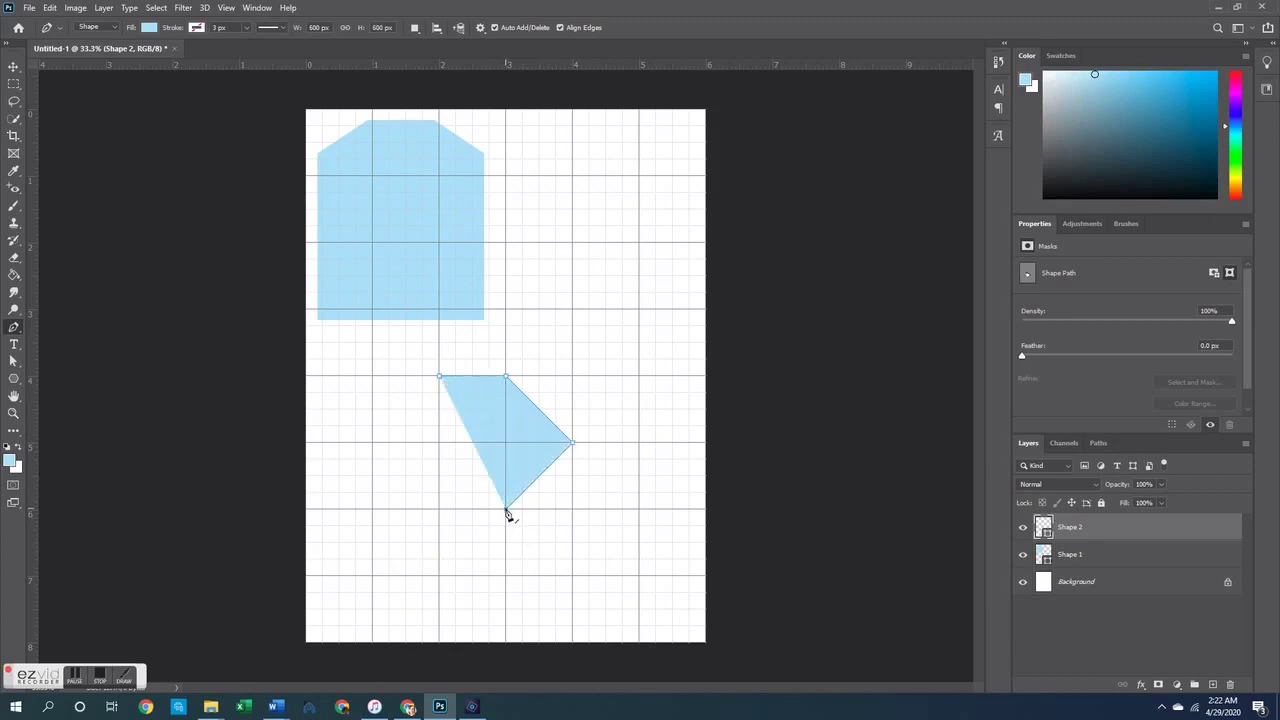
{"action": "left_click", "coordinate": [438, 509]}
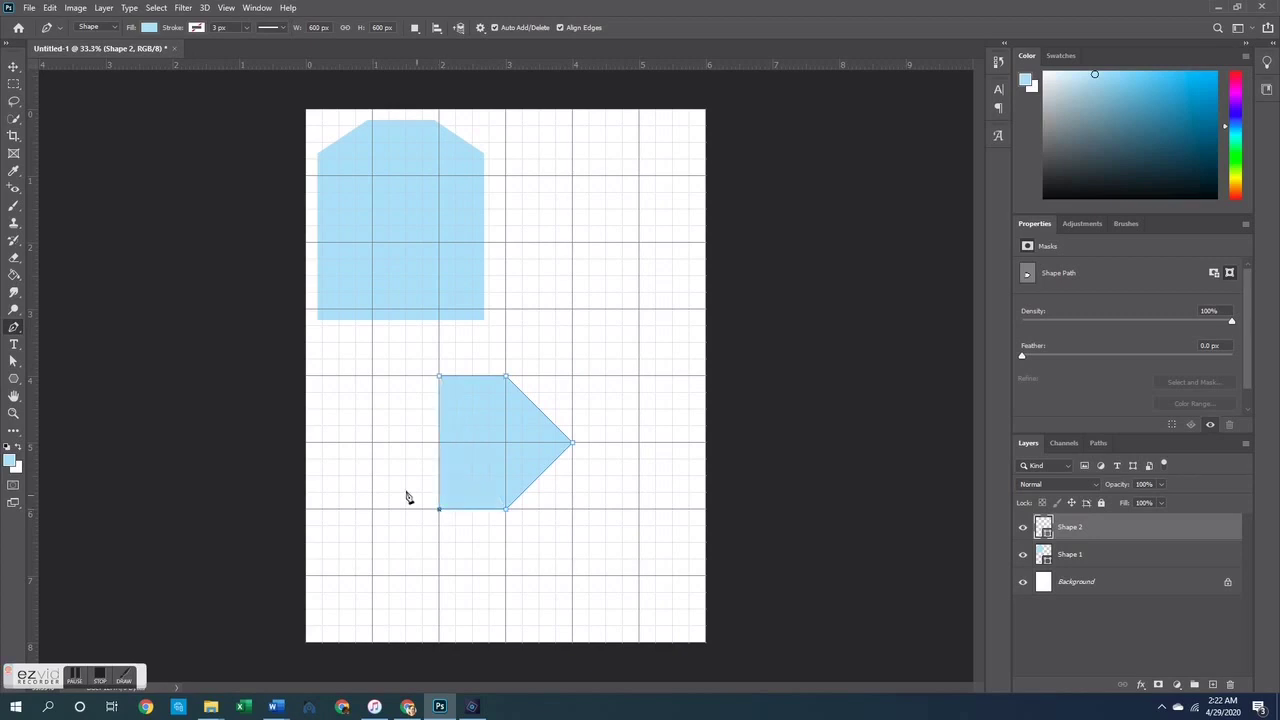
{"action": "left_click", "coordinate": [372, 442]}
{"action": "left_click", "coordinate": [439, 377]}
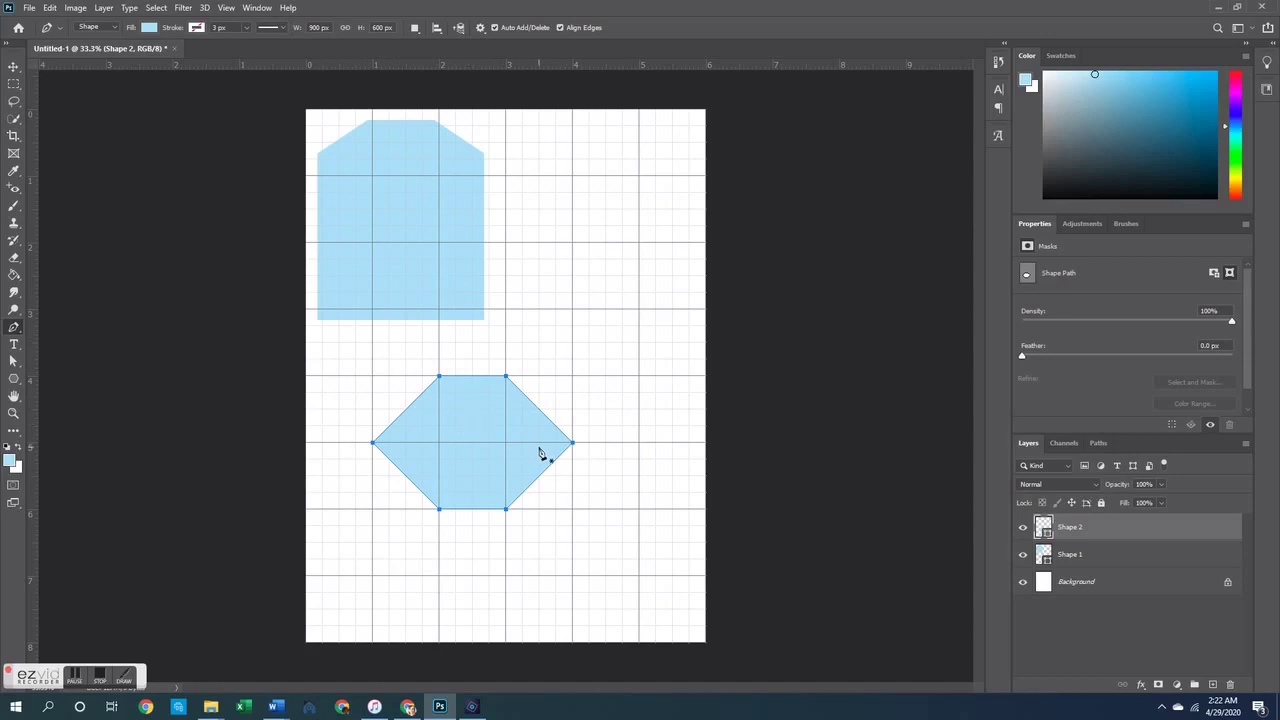
Move the hexagon to the upper right of the page
{"action": "left_click", "coordinate": [13, 66]}
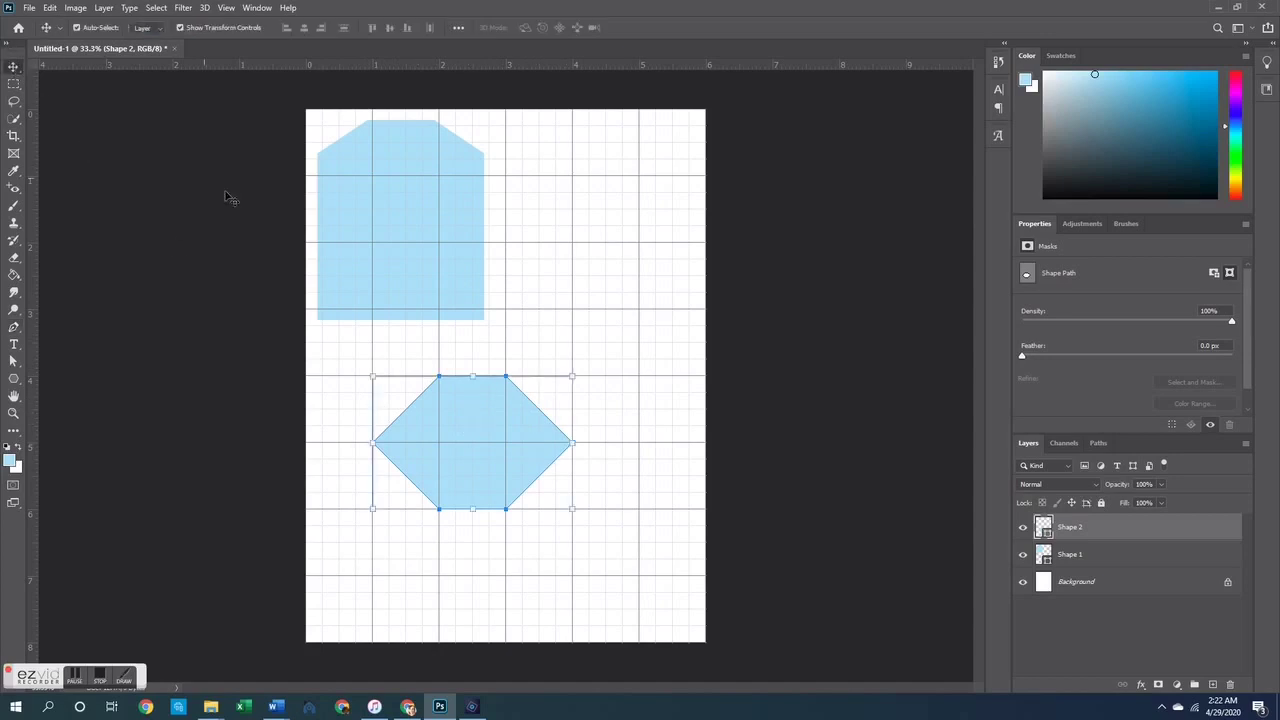
{"action": "left_click_drag", "start_coordinate": [473, 441], "coordinate": [591, 188]}
{"action": "left_click", "coordinate": [776, 231]}
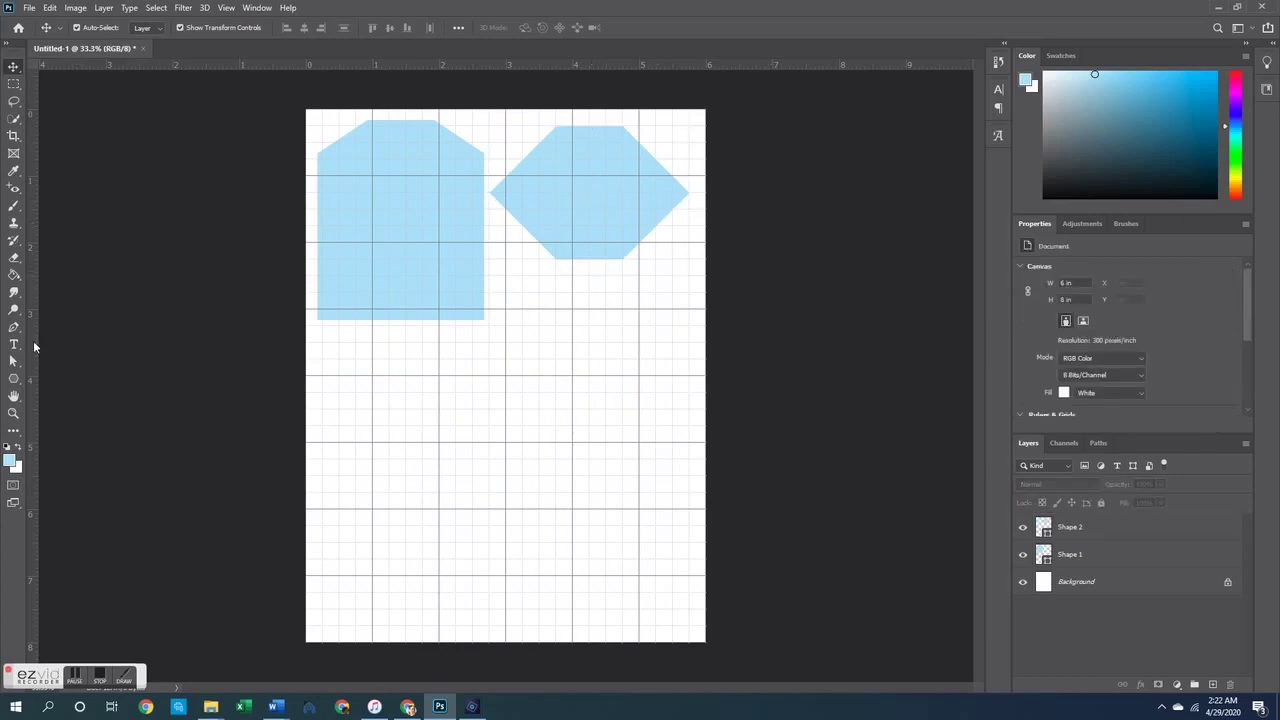
Draw a larger hexagon with the Pen and close its outline
{"action": "left_click", "coordinate": [14, 328]}
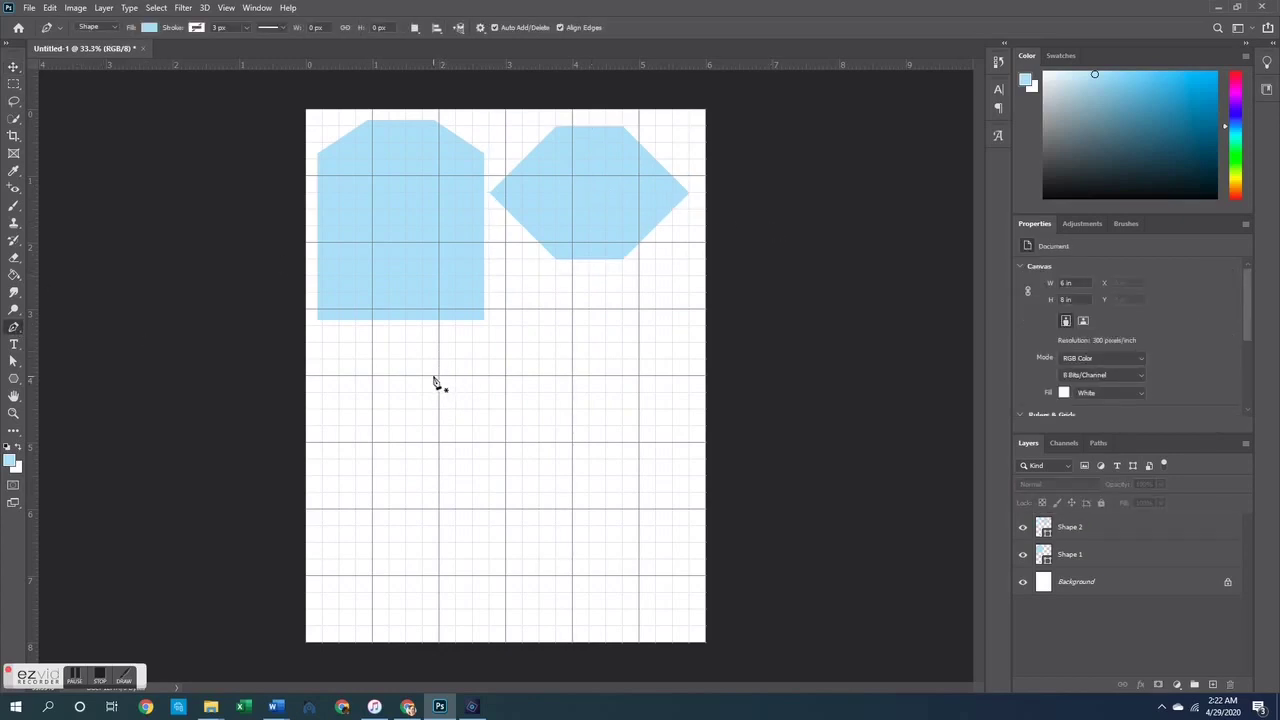
{"action": "left_click", "coordinate": [439, 376]}
{"action": "left_click", "coordinate": [506, 376]}
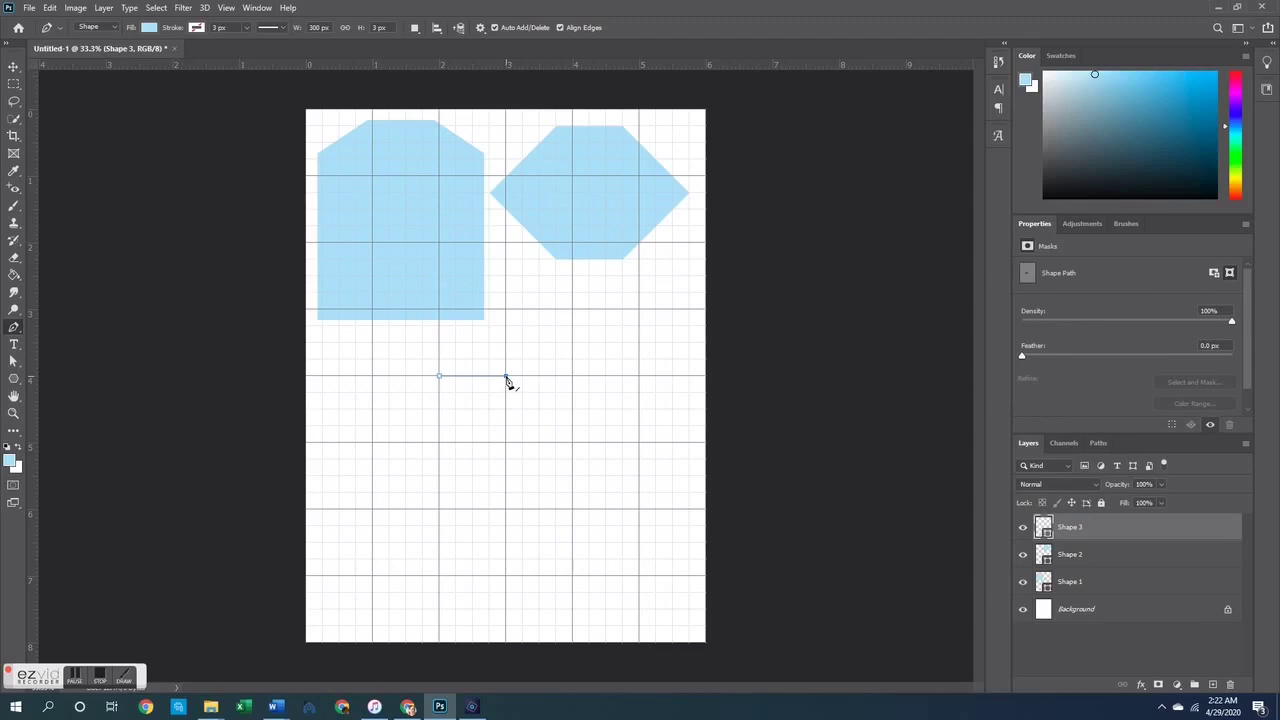
{"action": "left_click", "coordinate": [572, 476]}
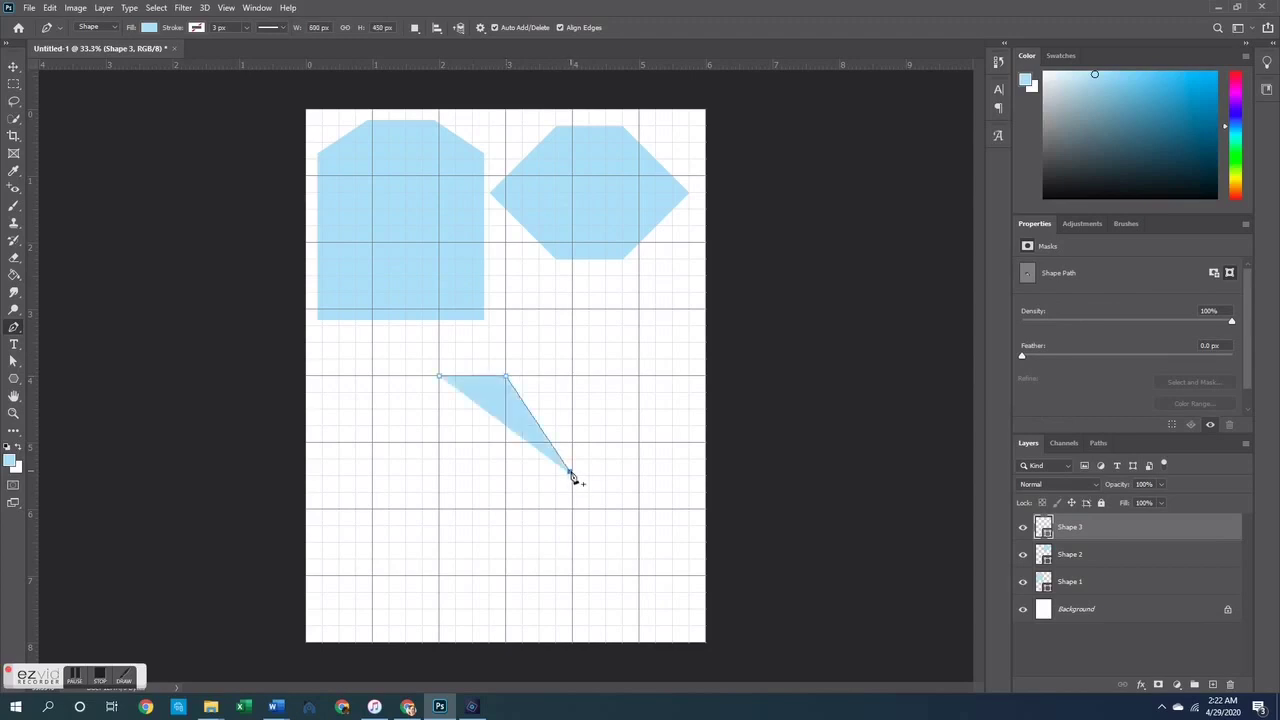
{"action": "left_click", "coordinate": [506, 576]}
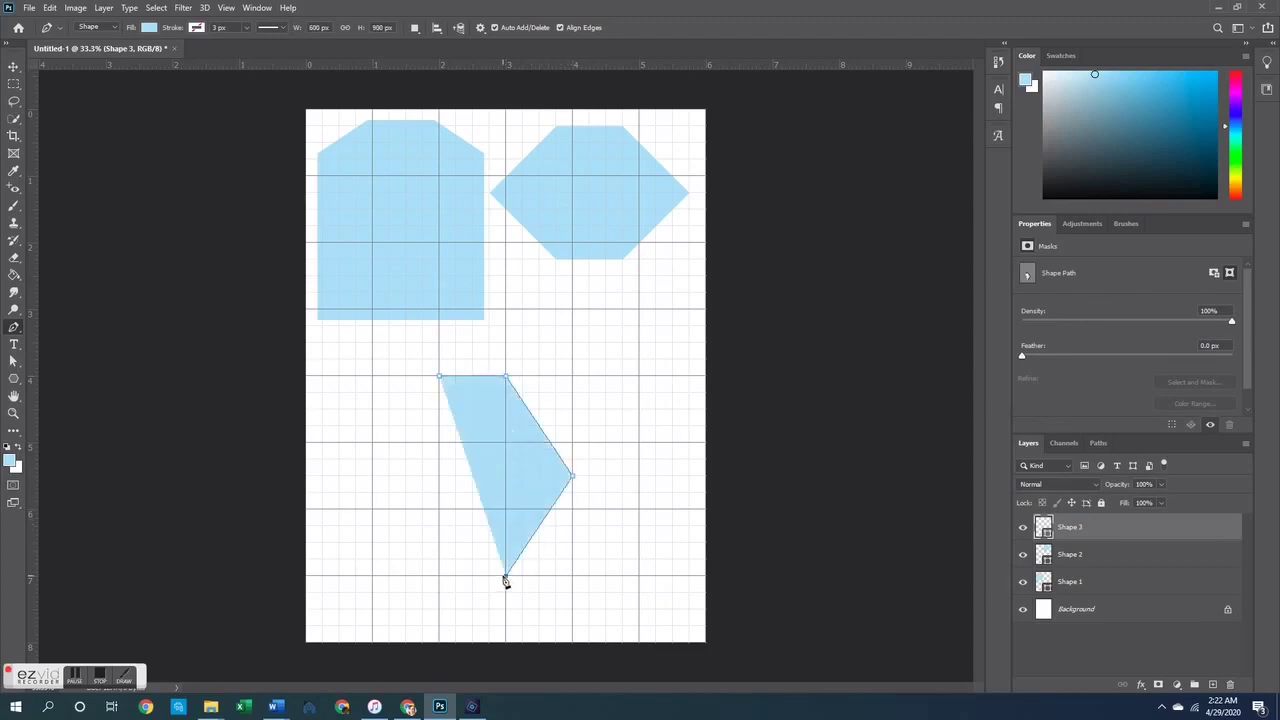
{"action": "left_click", "coordinate": [406, 576]}
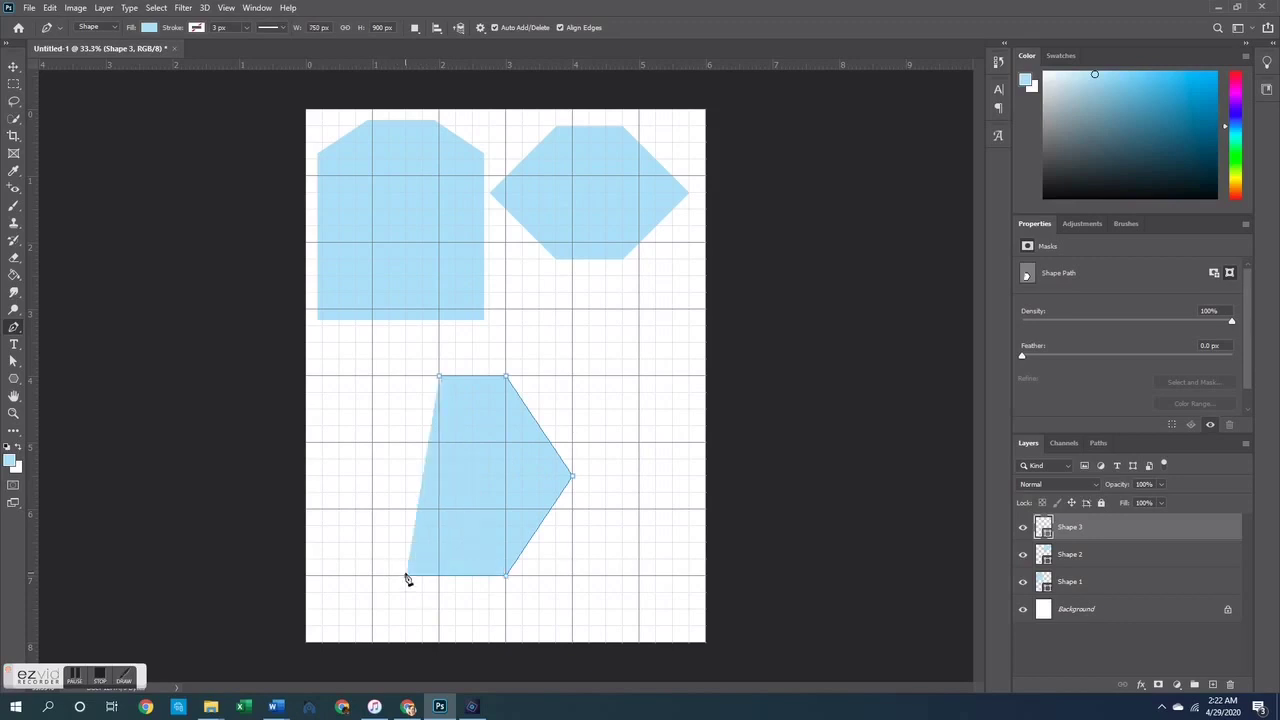
{"action": "left_click", "coordinate": [338, 477]}
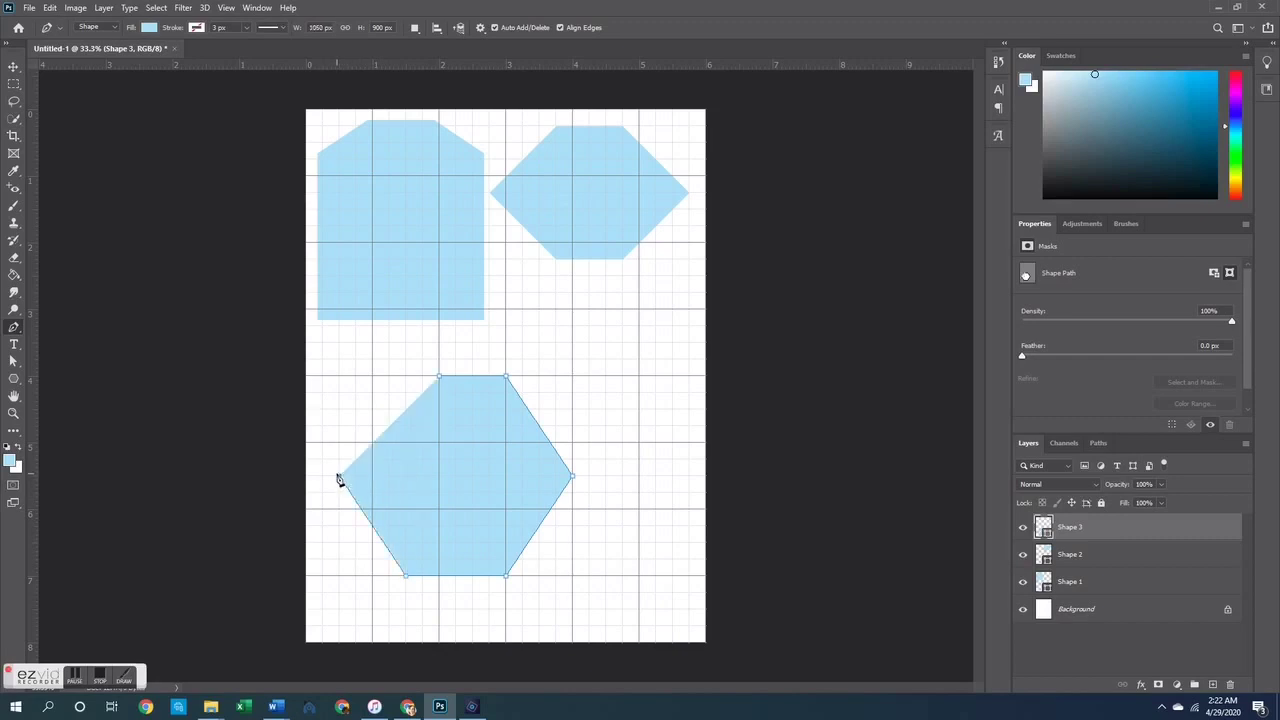
{"action": "left_click", "coordinate": [406, 377]}
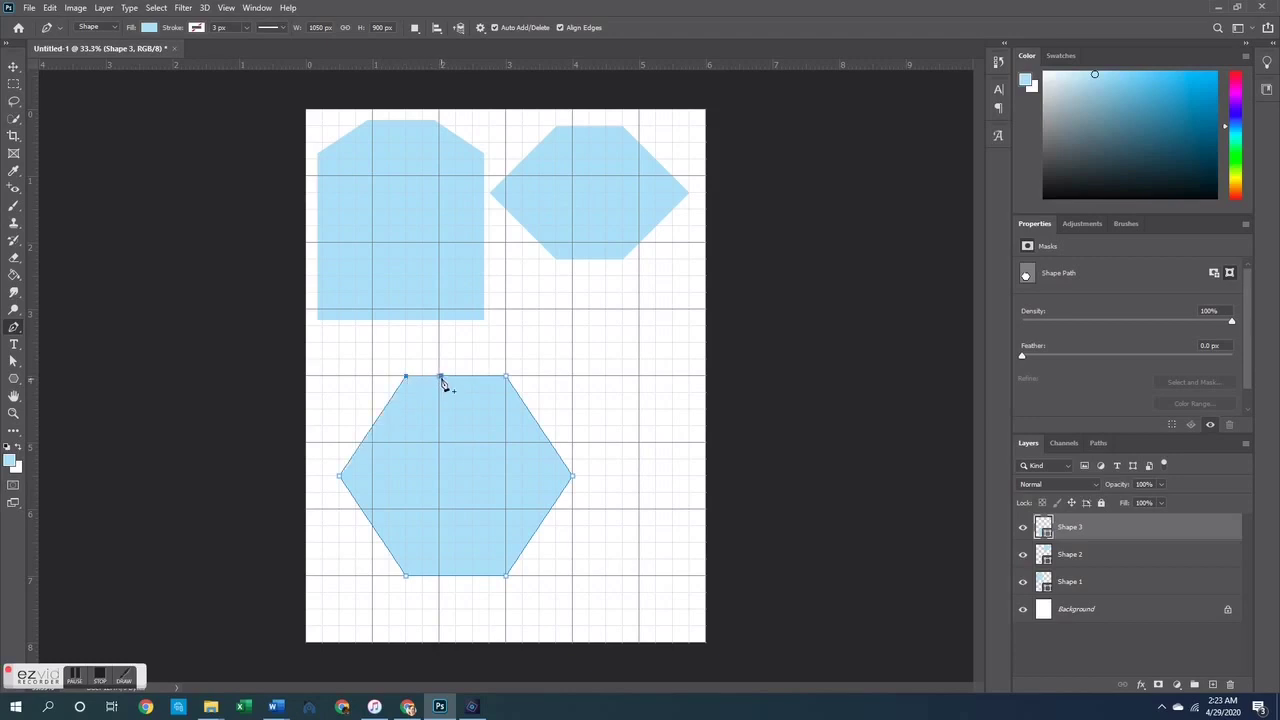
{"action": "left_click", "coordinate": [439, 377]}
Place the large hexagon mid-page, just below the top-right hexagon
{"action": "left_click", "coordinate": [14, 67]}
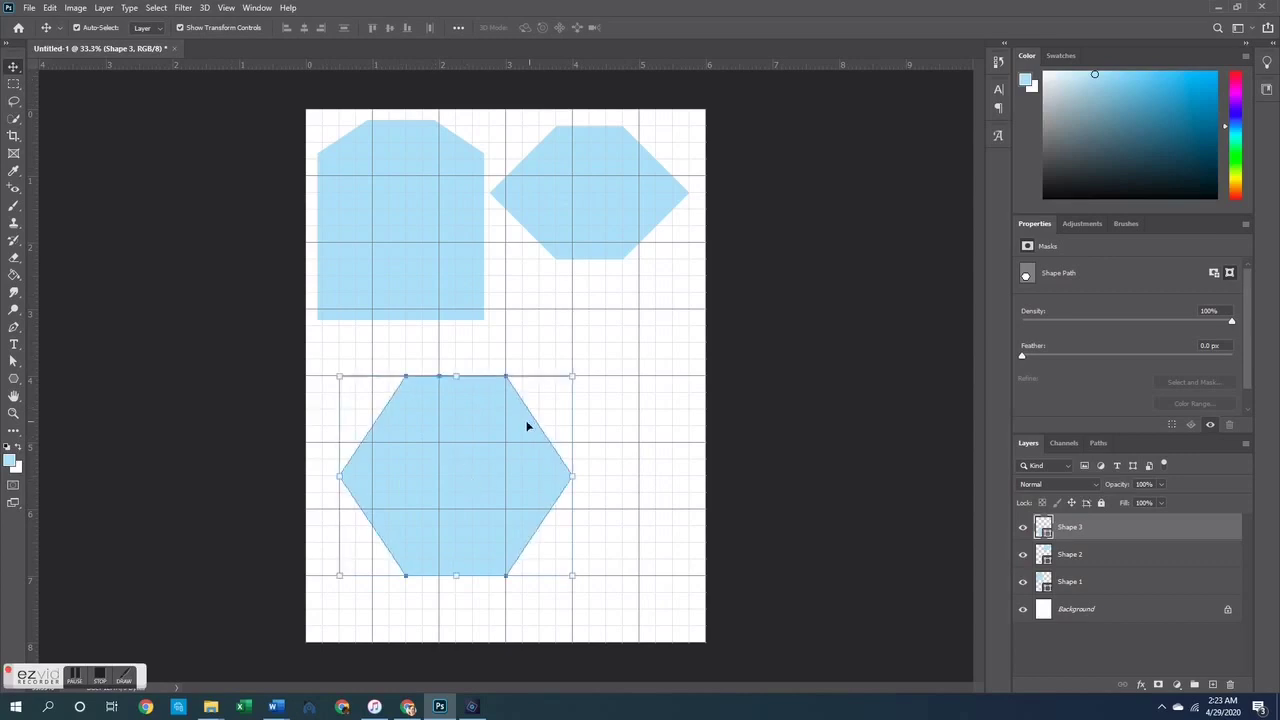
{"action": "left_click_drag", "start_coordinate": [465, 445], "coordinate": [586, 420]}
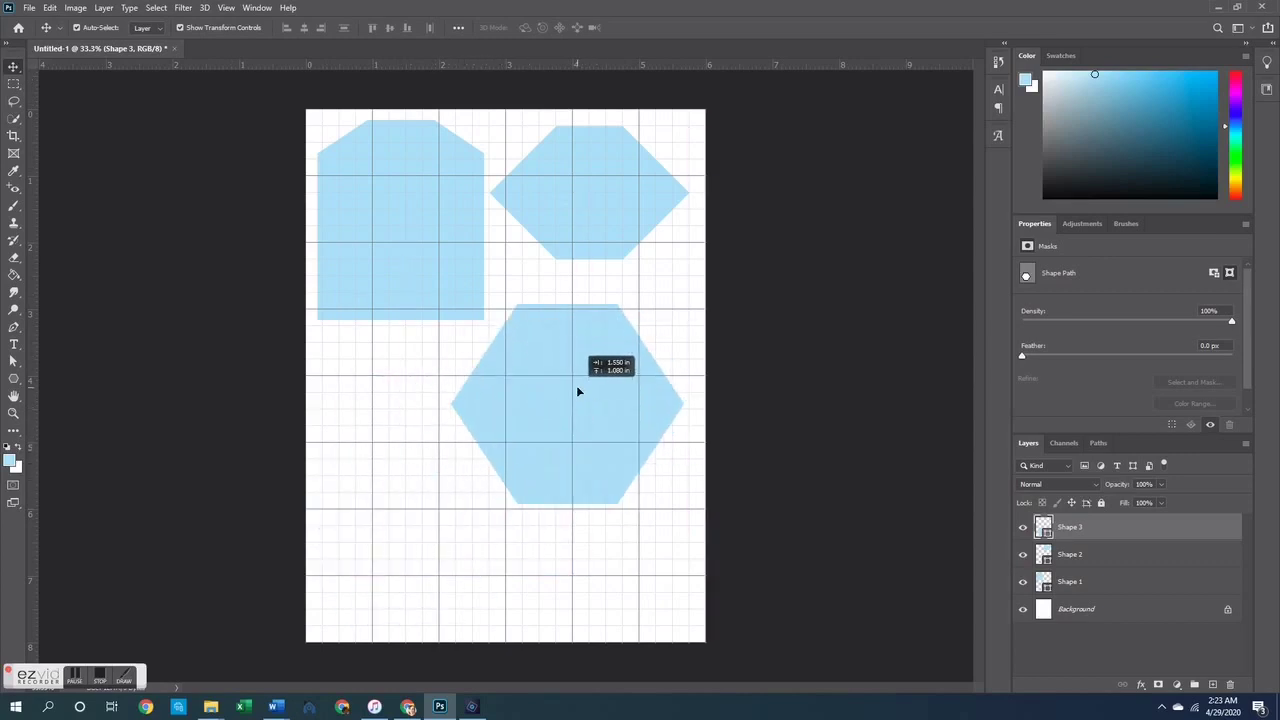
{"action": "left_click_drag", "start_coordinate": [577, 391], "coordinate": [592, 378]}
{"action": "left_click", "coordinate": [834, 391]}
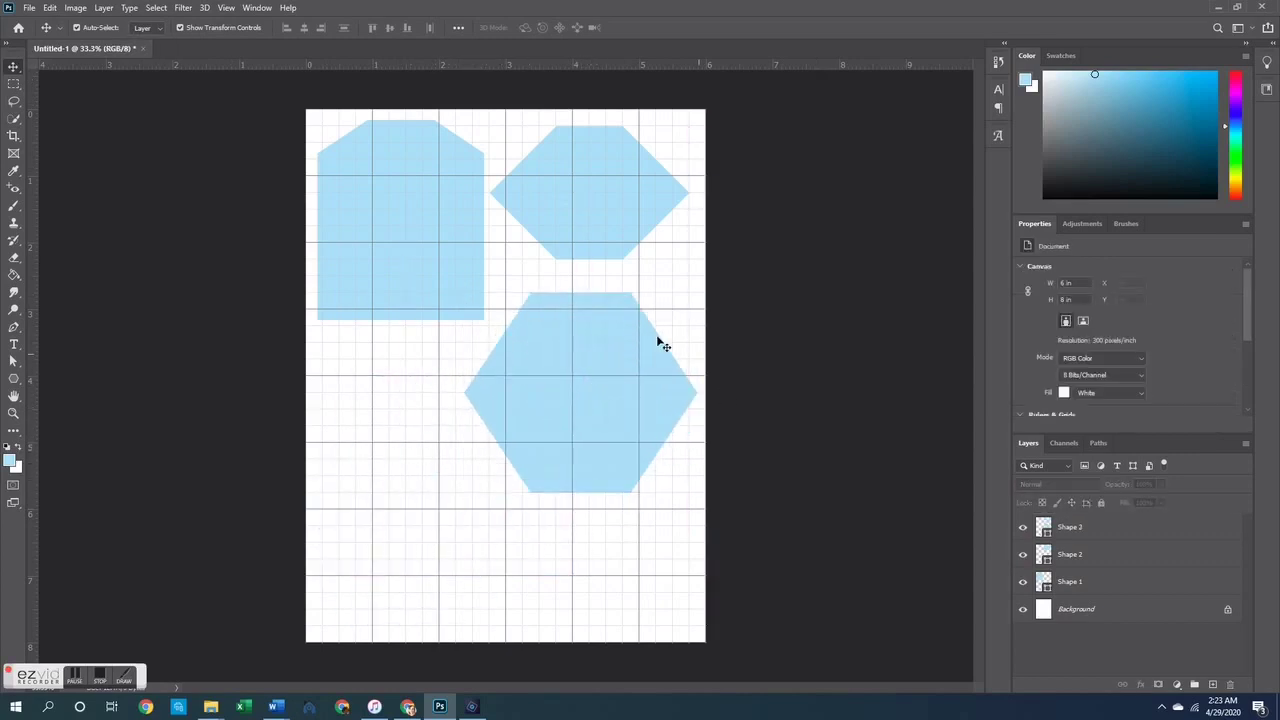
Start a wide shape with a top edge, clipped upper-right corner and right side
{"action": "left_click", "coordinate": [16, 330]}
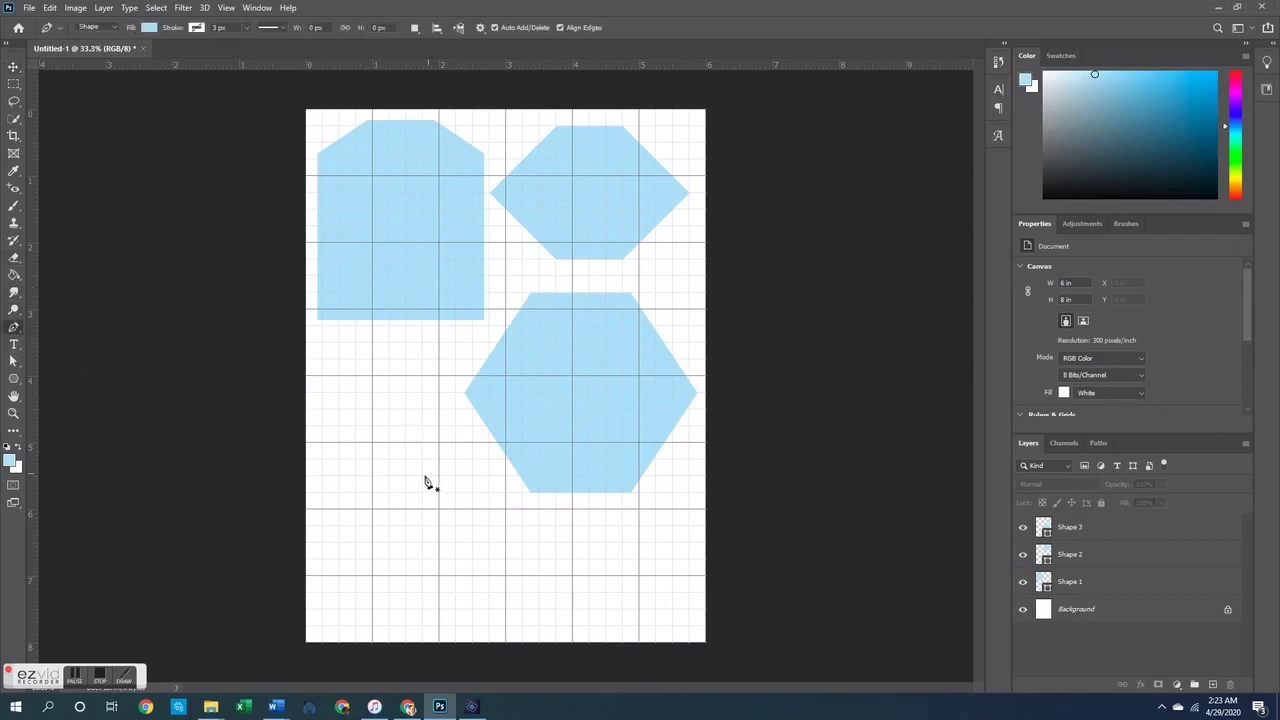
{"action": "left_click", "coordinate": [372, 542]}
{"action": "left_click", "coordinate": [522, 542]}
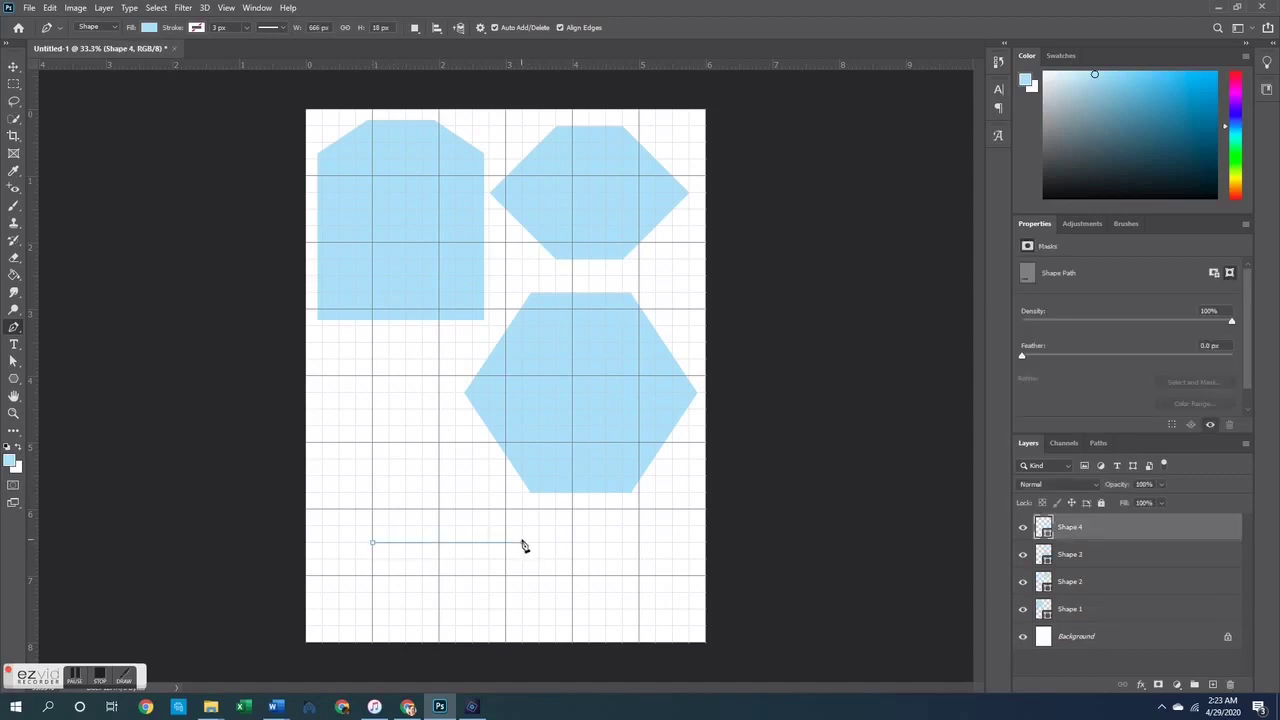
{"action": "left_click", "coordinate": [556, 559]}
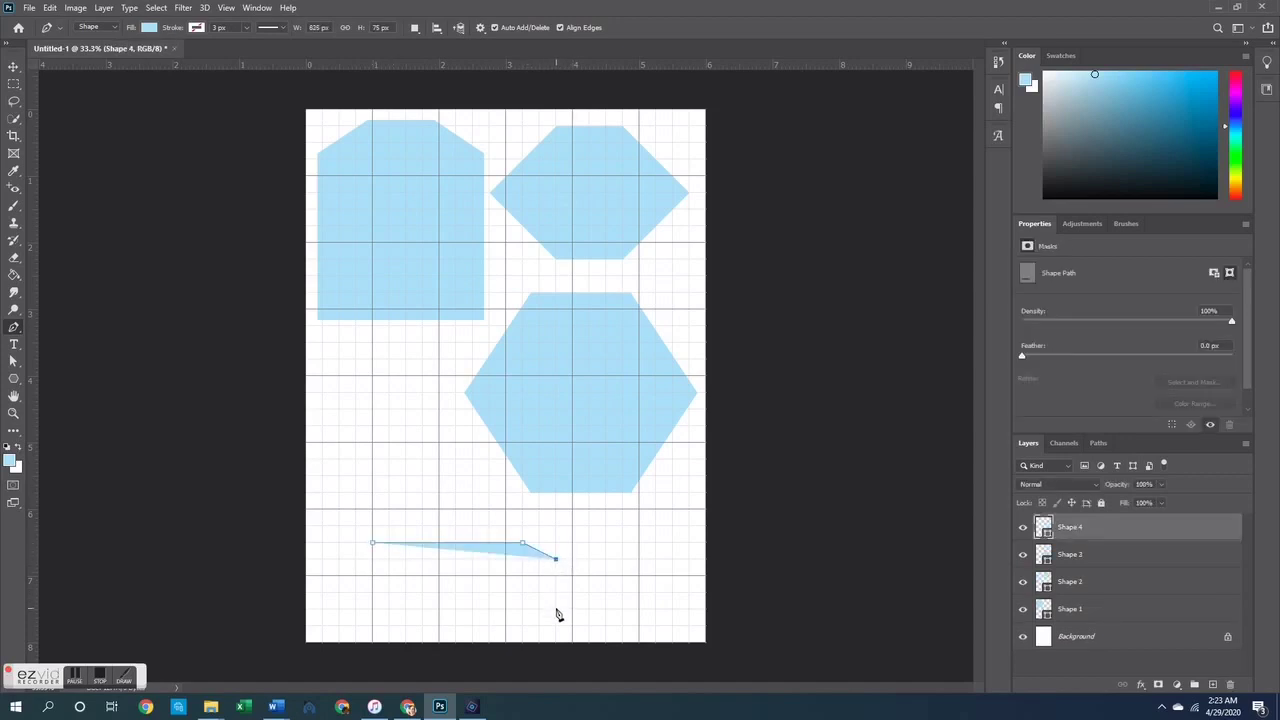
{"action": "left_click", "coordinate": [556, 608]}
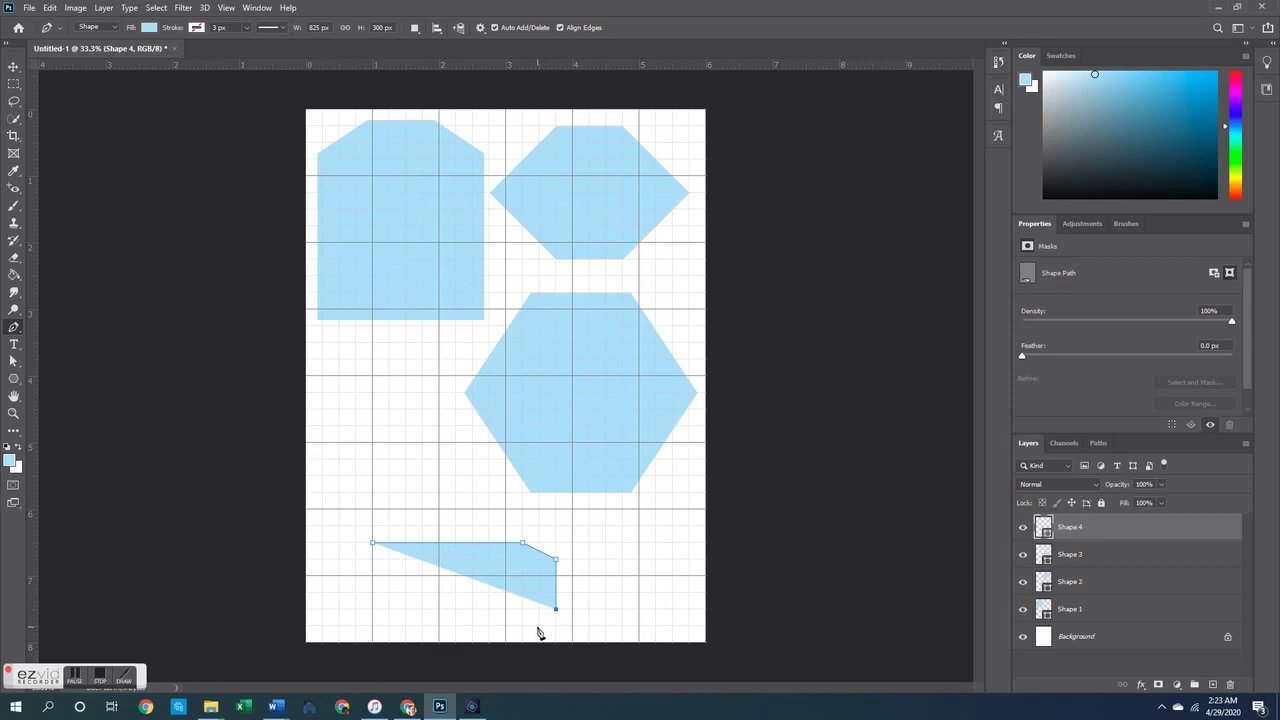
{"action": "left_click", "coordinate": [539, 641]}
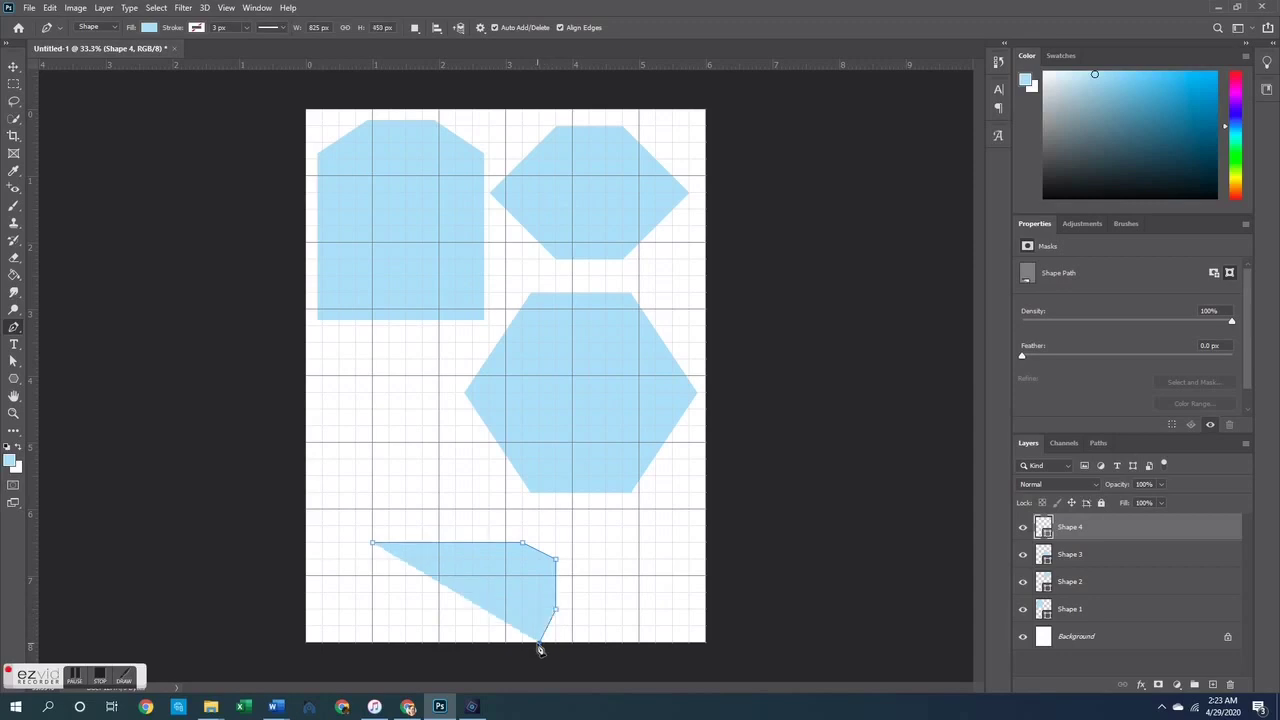
{"action": "left_click", "coordinate": [373, 642]}
{"action": "left_click", "coordinate": [339, 609]}
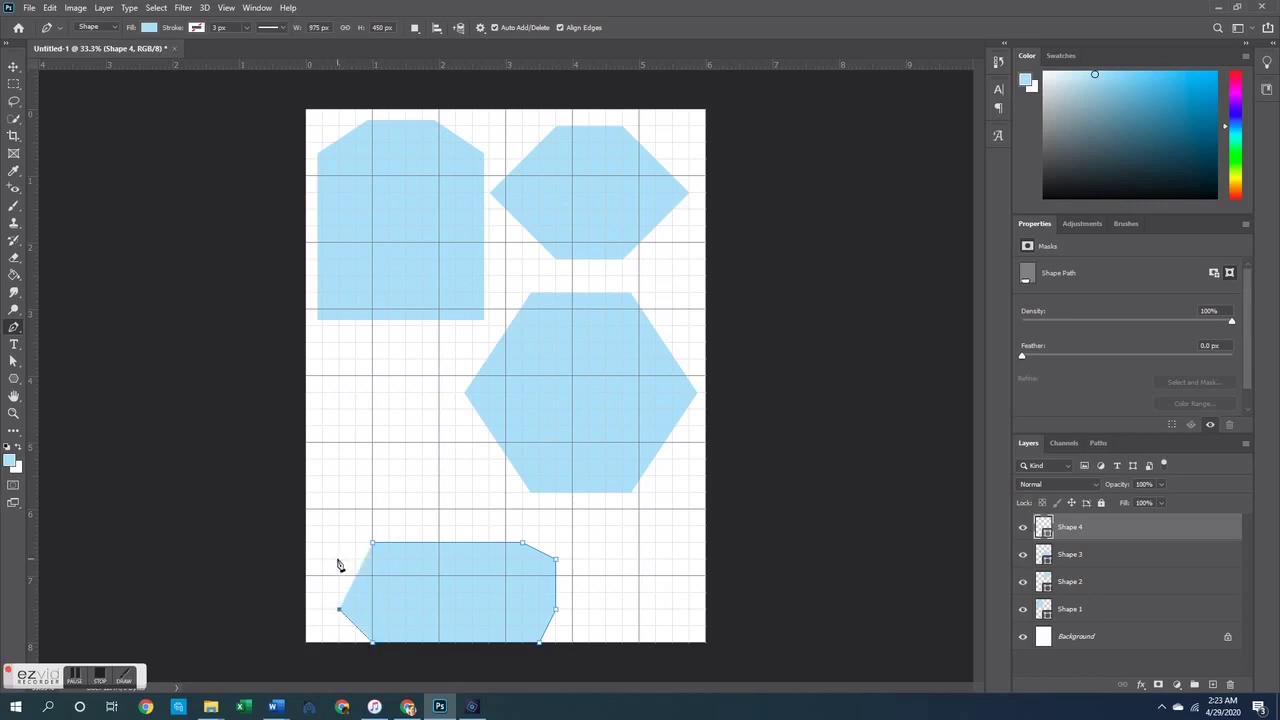
{"action": "left_click", "coordinate": [339, 560]}
{"action": "key", "text": "ctrl+z"}
{"action": "key", "text": "ctrl+z"}
{"action": "key", "text": "ctrl+z"}
{"action": "key", "text": "ctrl+z"}
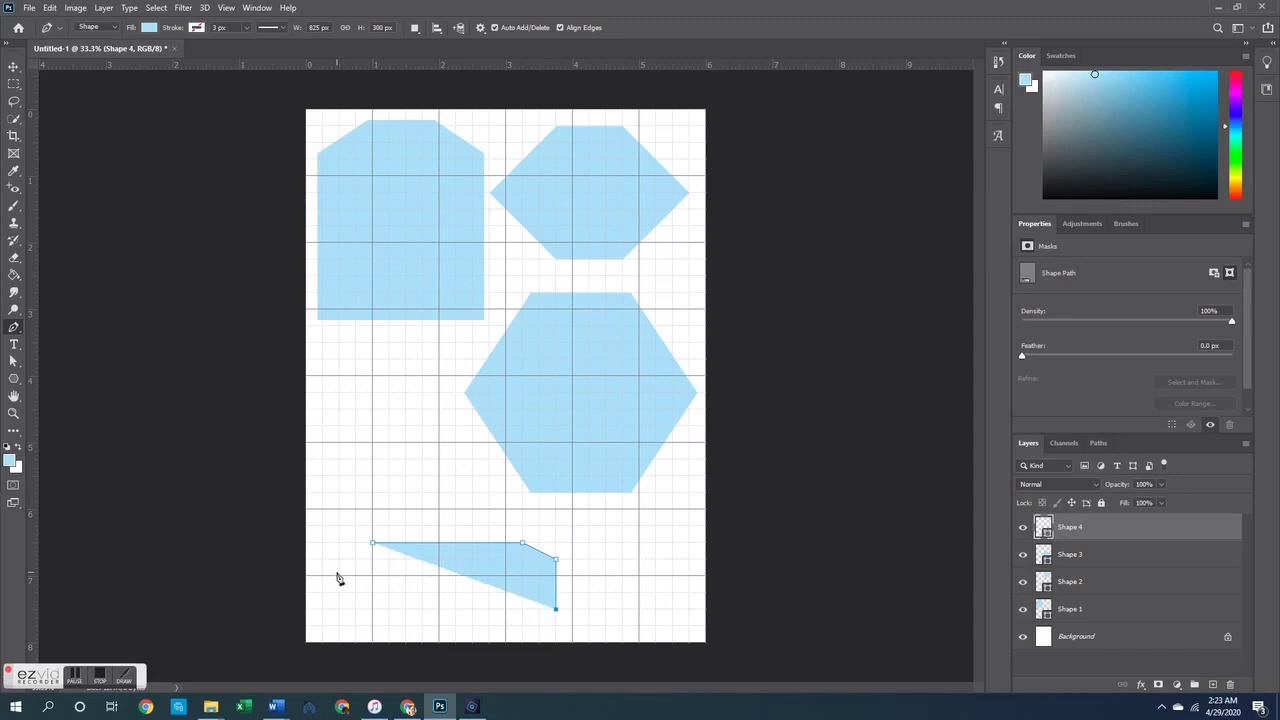
Redo the bottom and clipped left corners higher up and close the wide shape
{"action": "left_click", "coordinate": [521, 627]}
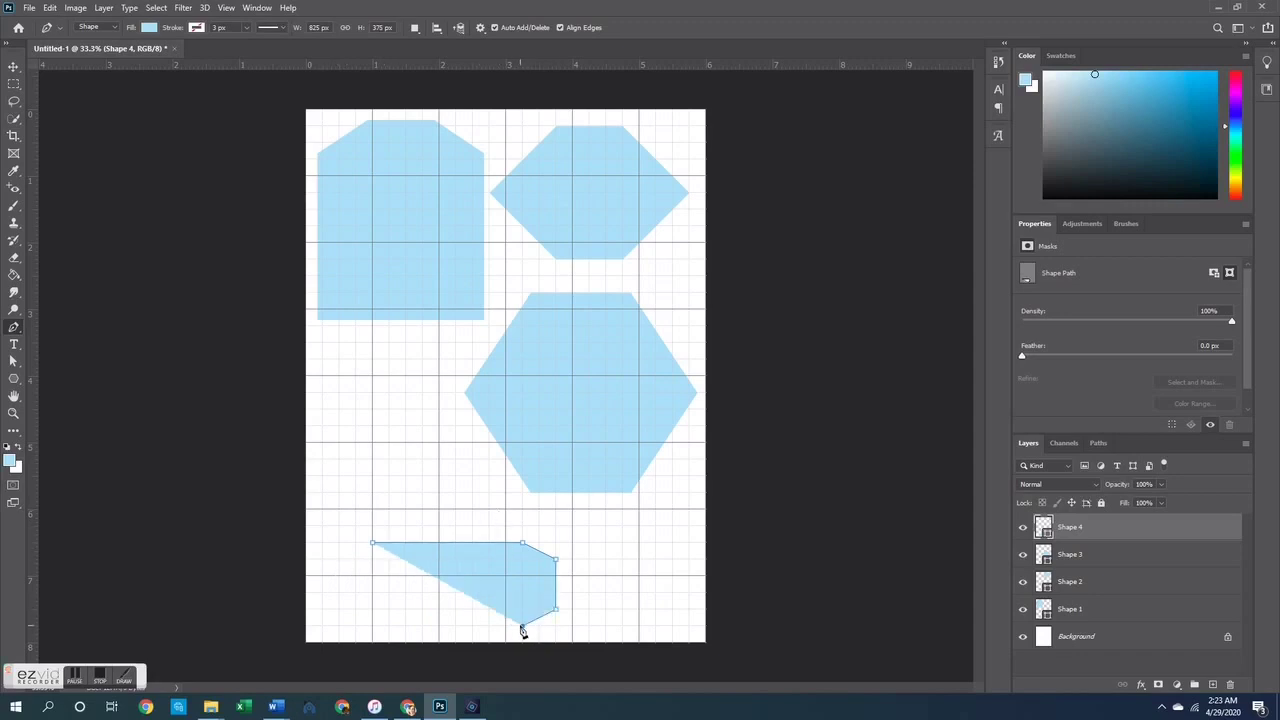
{"action": "left_click", "coordinate": [372, 626]}
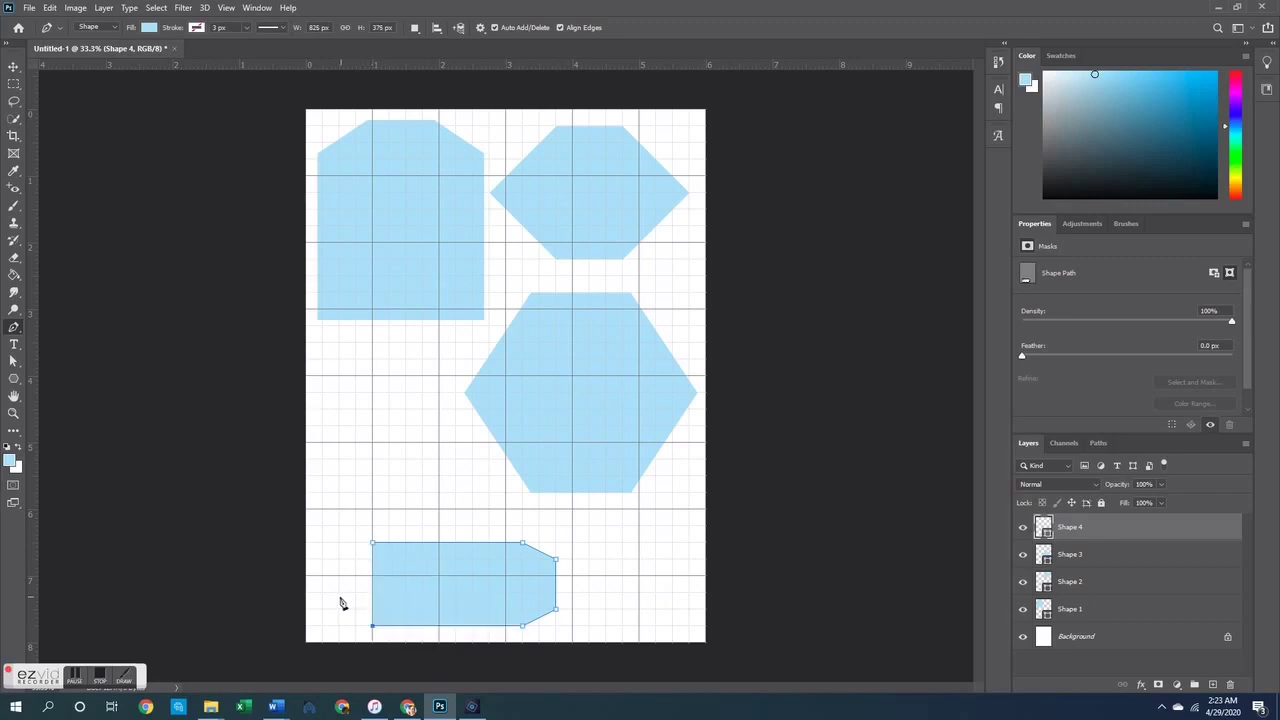
{"action": "left_click", "coordinate": [340, 594]}
{"action": "left_click", "coordinate": [339, 559]}
{"action": "key", "text": "ctrl+z"}
{"action": "key", "text": "ctrl+z"}
{"action": "left_click", "coordinate": [339, 608]}
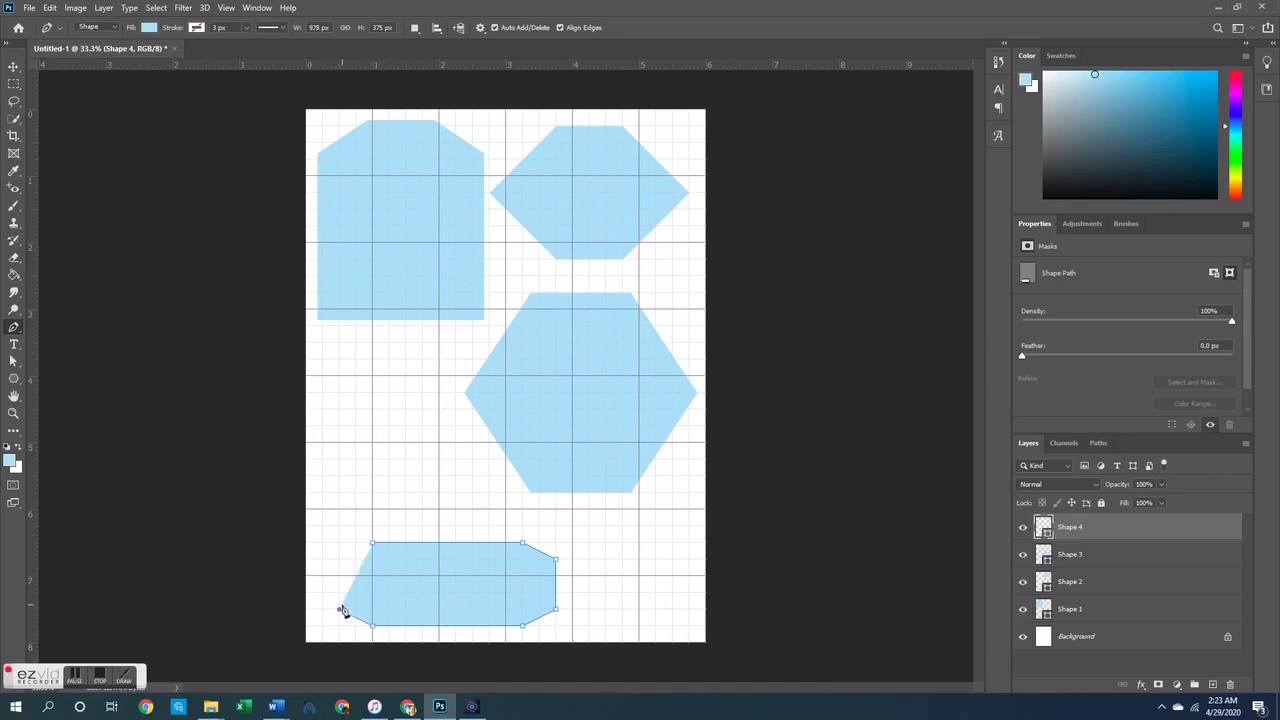
{"action": "left_click", "coordinate": [339, 553]}
{"action": "left_click", "coordinate": [372, 544]}
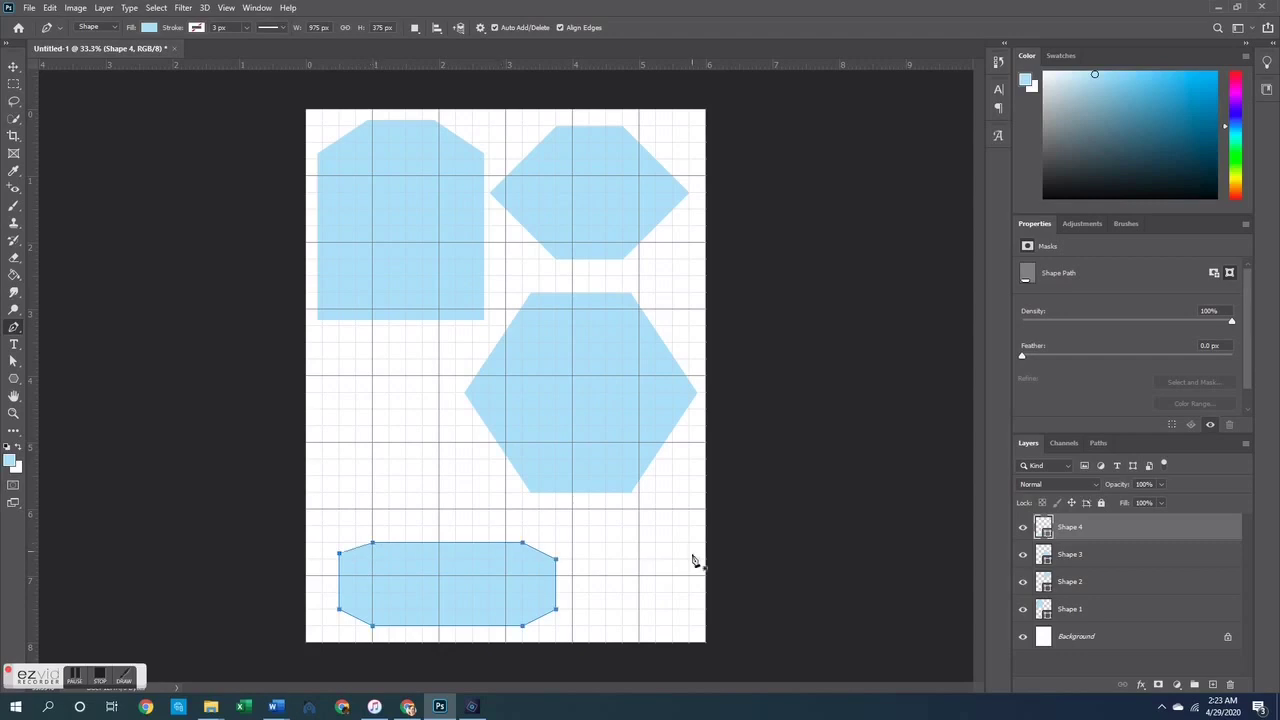
Move the wide shape to the bottom right, below the large hexagon
{"action": "left_click", "coordinate": [13, 66]}
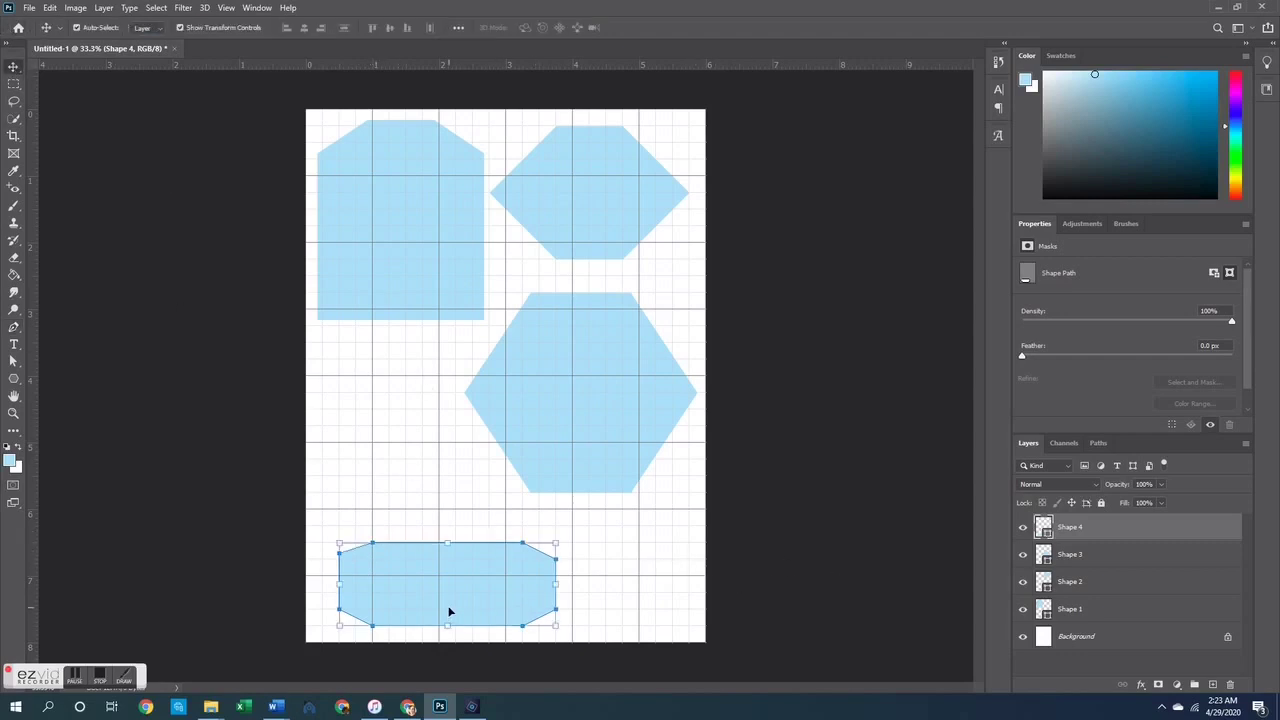
{"action": "left_click_drag", "start_coordinate": [475, 586], "coordinate": [570, 539]}
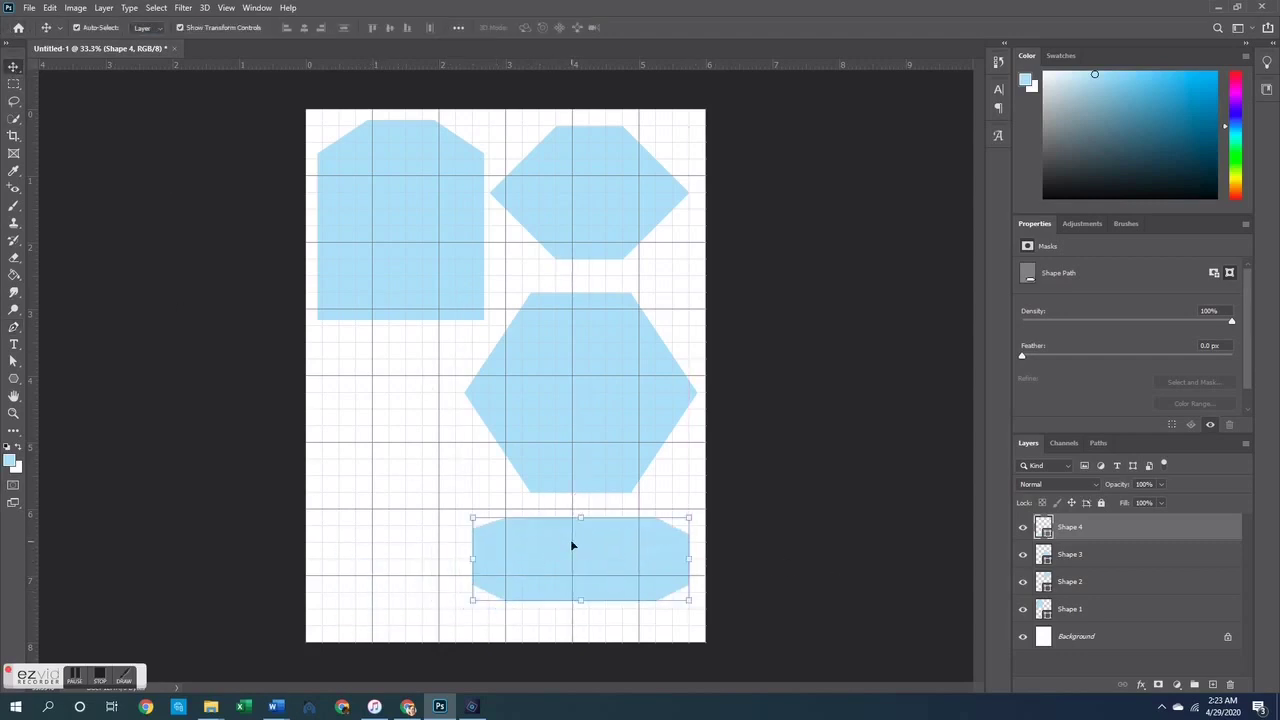
{"action": "left_click", "coordinate": [851, 544]}
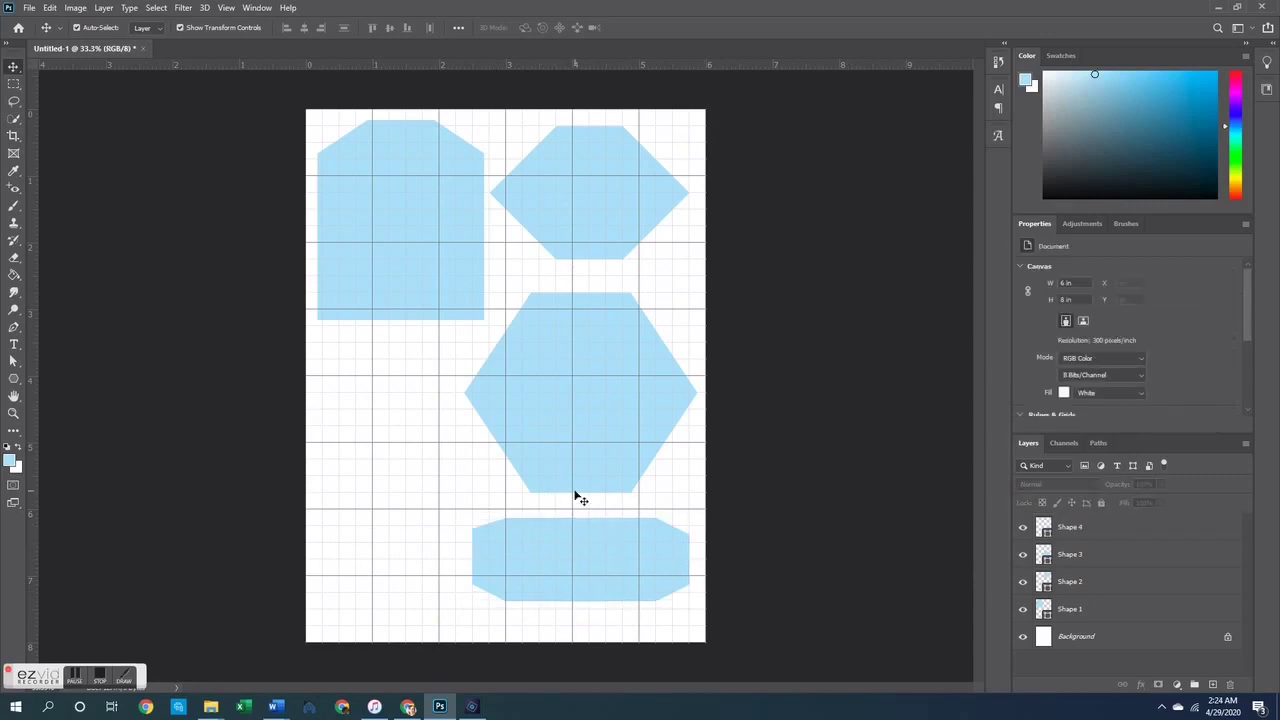
Begin an octagon on the left edge with its top edge and upper-right clipped corner
{"action": "left_click", "coordinate": [14, 328]}
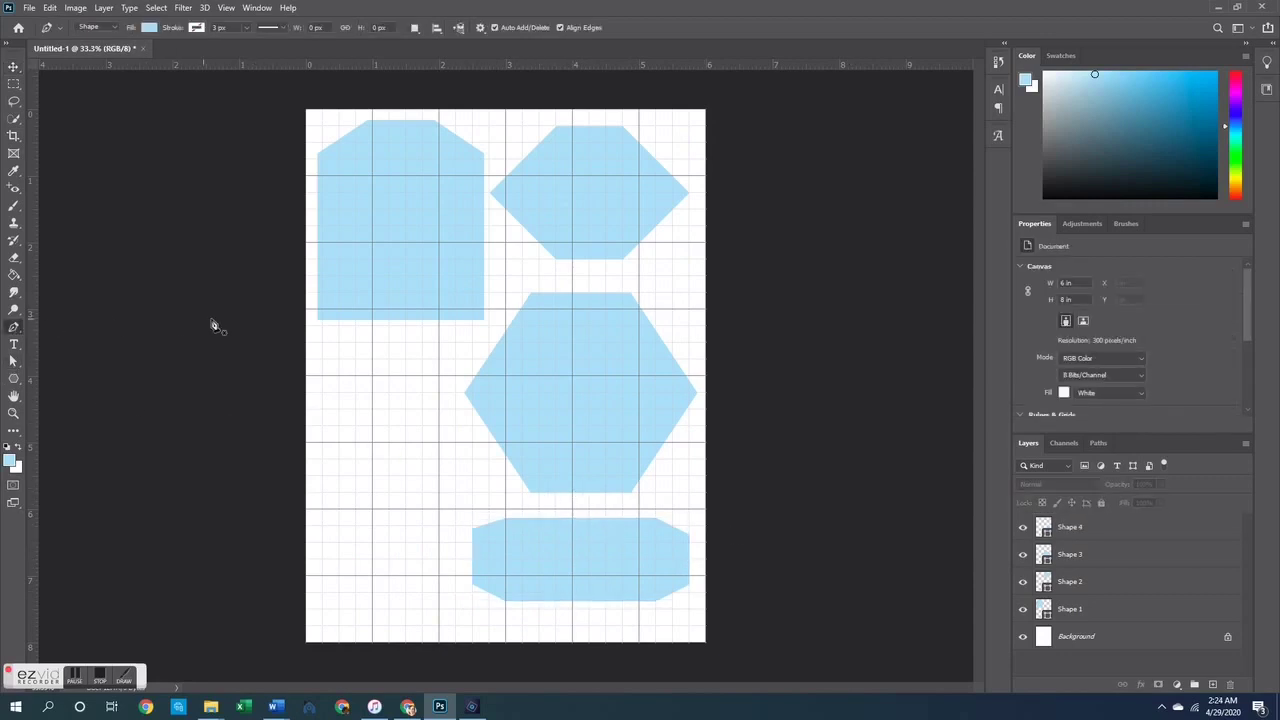
{"action": "left_click", "coordinate": [339, 426]}
{"action": "left_click", "coordinate": [422, 426]}
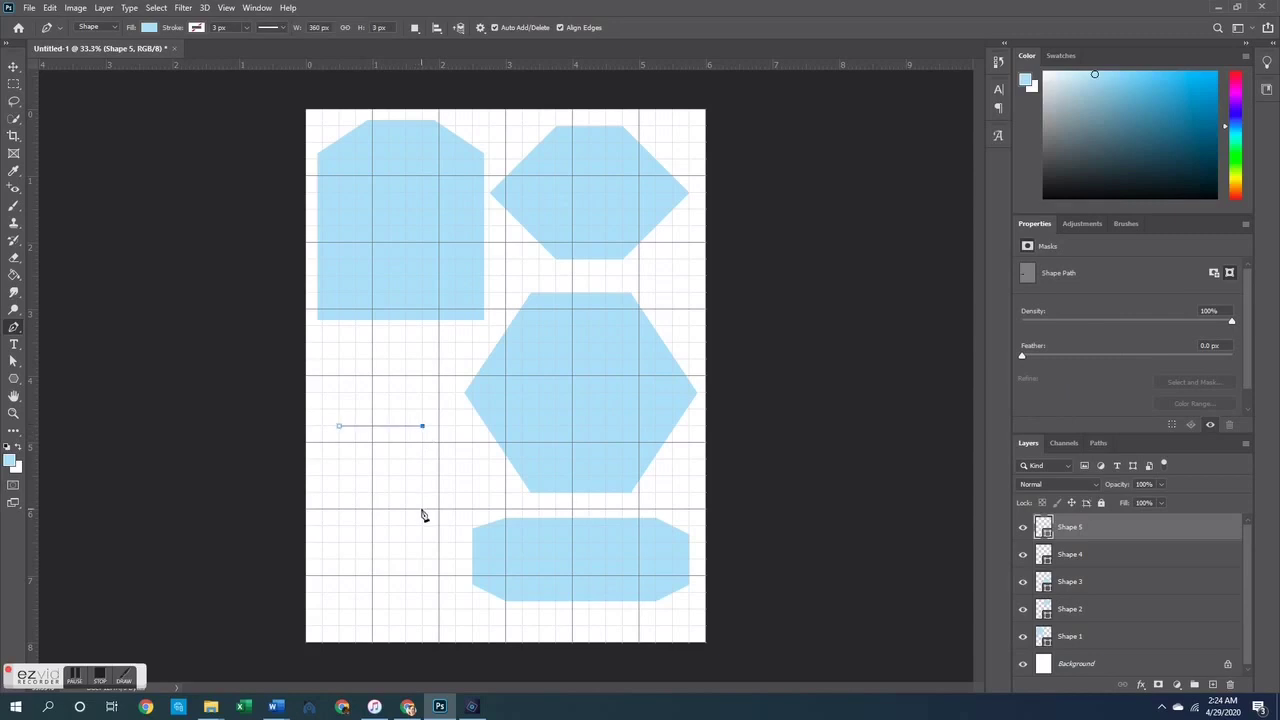
{"action": "left_click", "coordinate": [439, 441]}
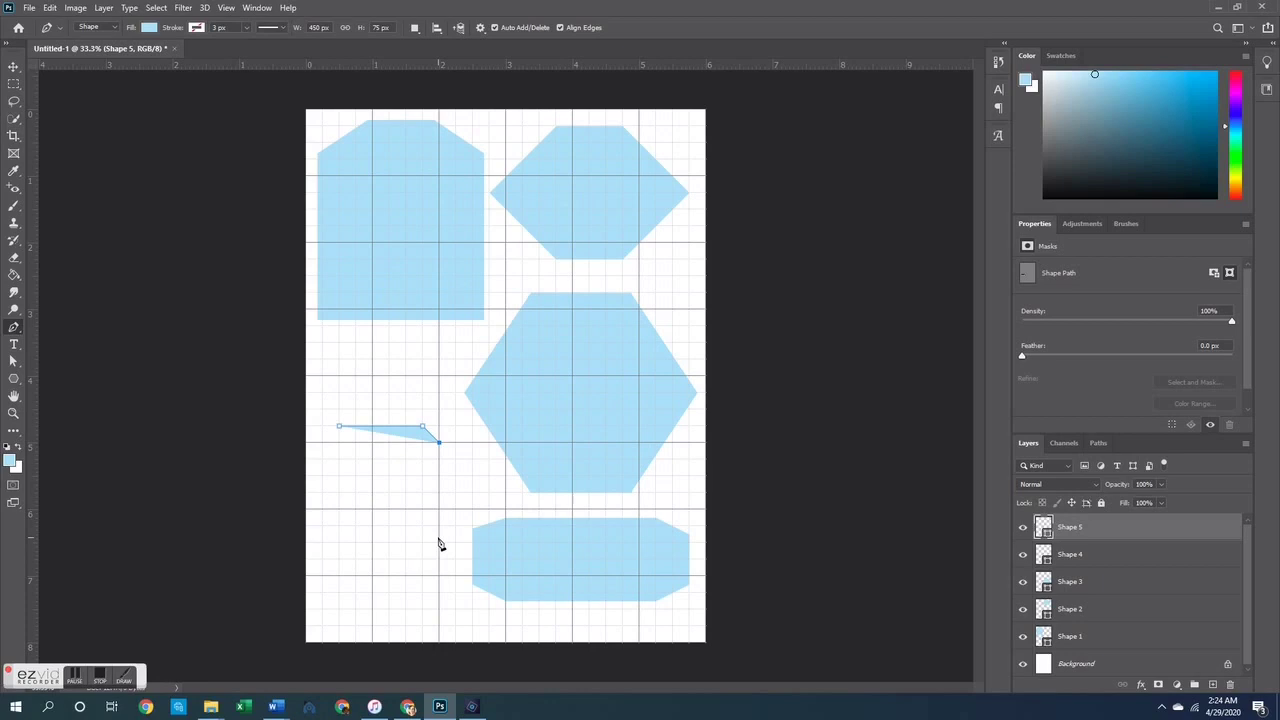
{"action": "key", "text": "ctrl+z"}
{"action": "left_click", "coordinate": [400, 430]}
{"action": "left_click", "coordinate": [401, 427]}
{"action": "left_click", "coordinate": [456, 442]}
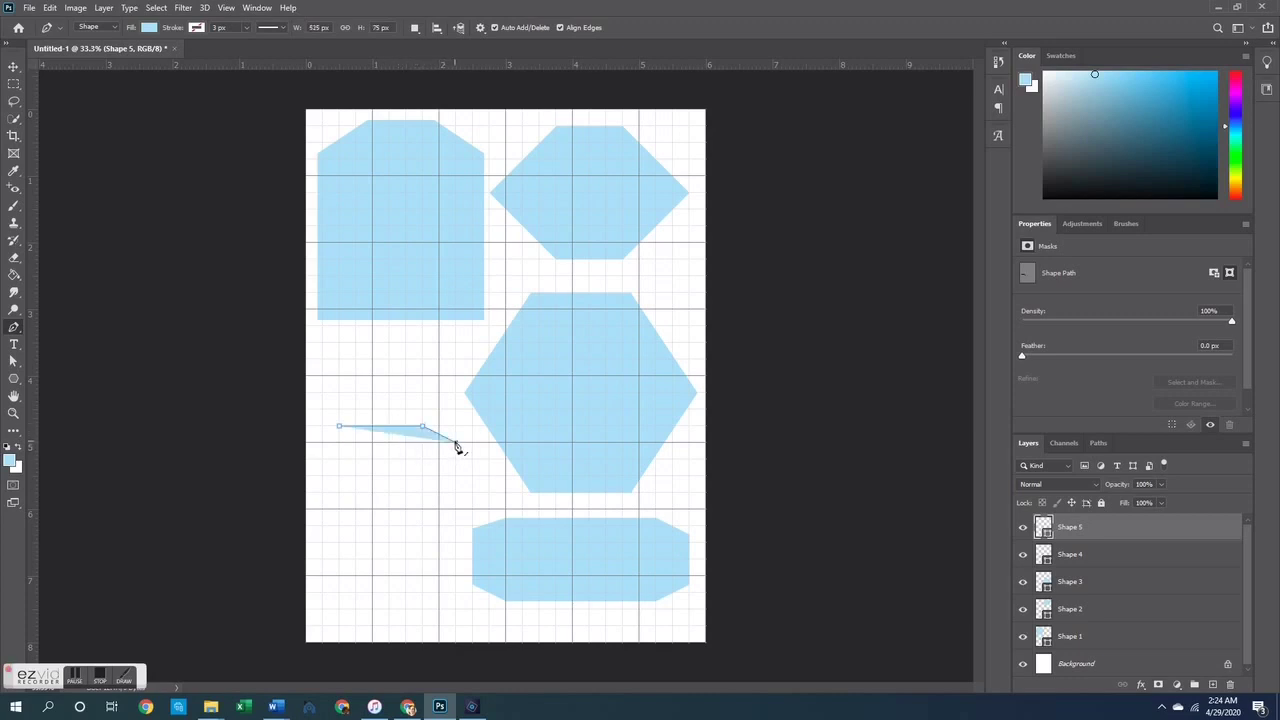
Add the right, bottom and left clipped corners and close the octagon
{"action": "left_click", "coordinate": [456, 509]}
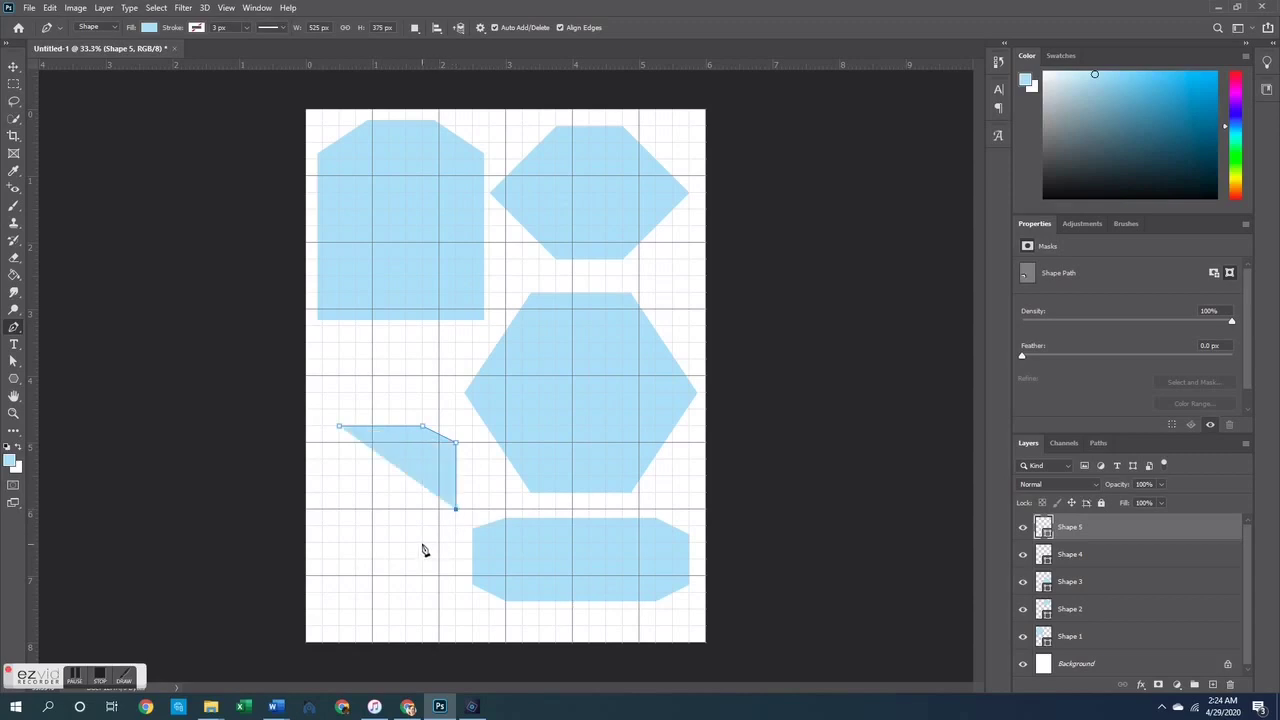
{"action": "left_click", "coordinate": [422, 542]}
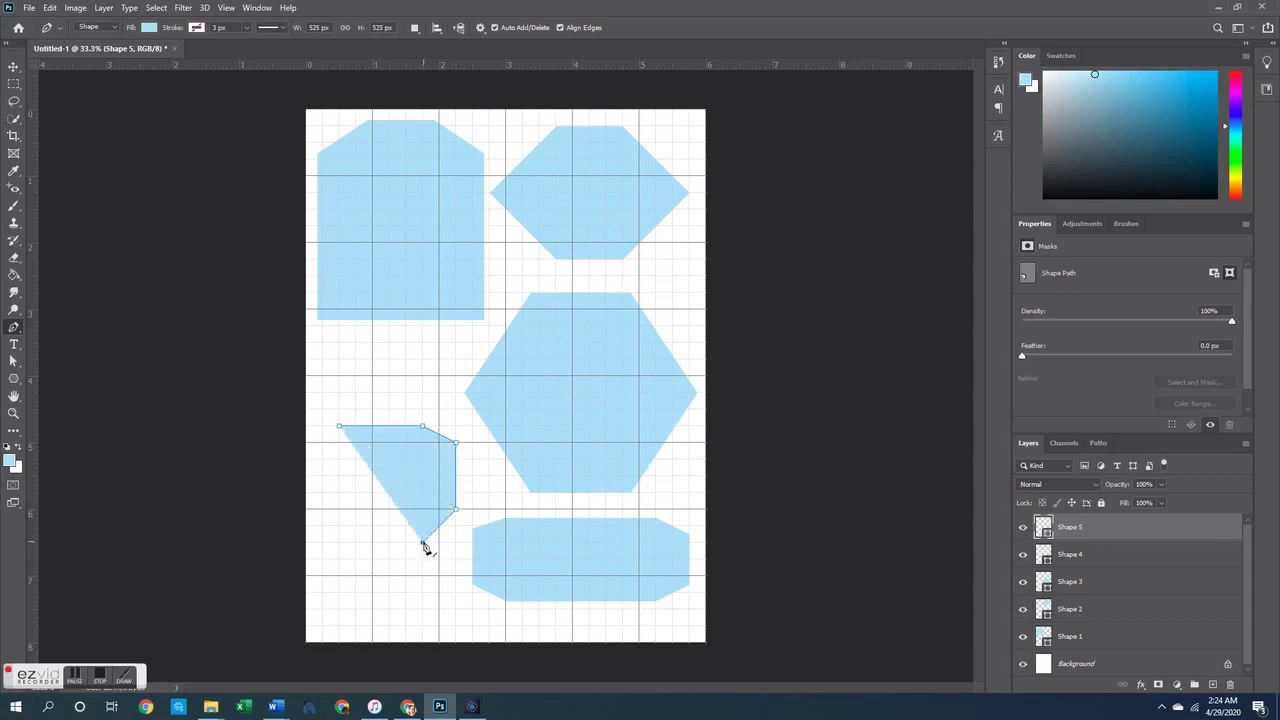
{"action": "left_click", "coordinate": [339, 542]}
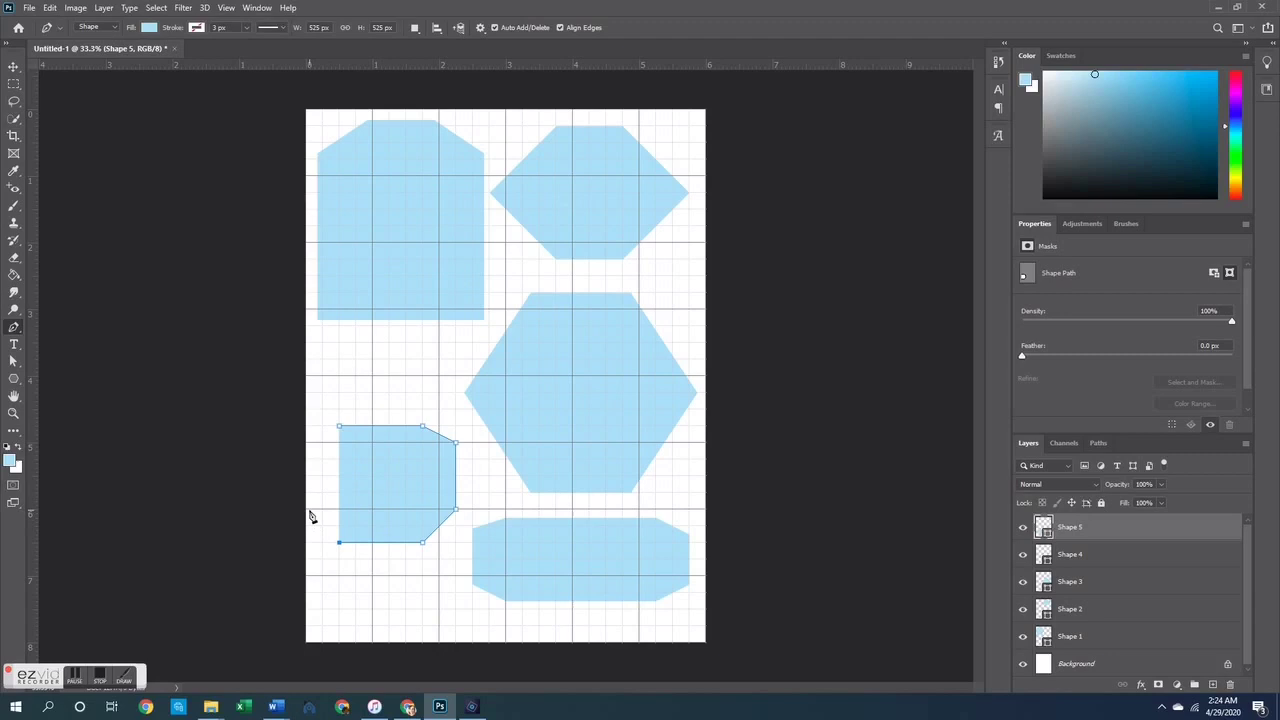
{"action": "left_click", "coordinate": [306, 510]}
{"action": "left_click", "coordinate": [306, 442]}
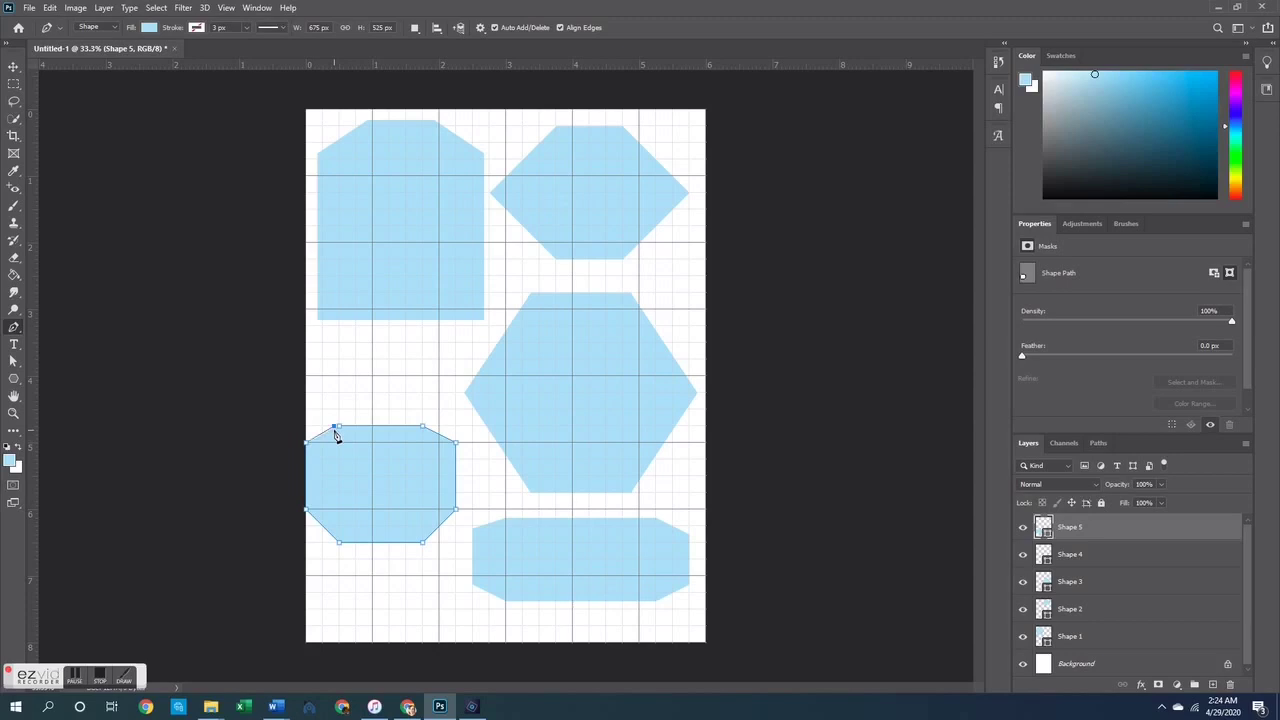
{"action": "left_click", "coordinate": [338, 428]}
Add anchors on the octagon's top, right, bottom and lower edges and drag them outward into curves
{"action": "right_click", "coordinate": [14, 327]}
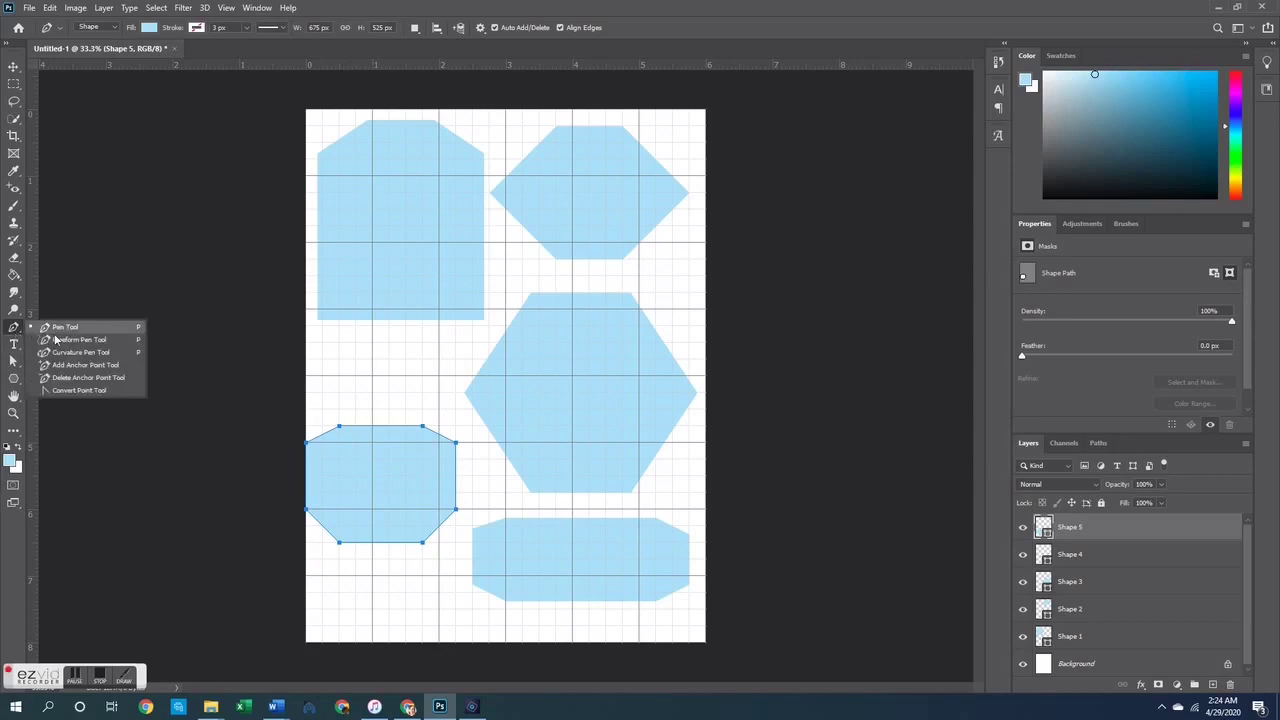
{"action": "left_click", "coordinate": [84, 378]}
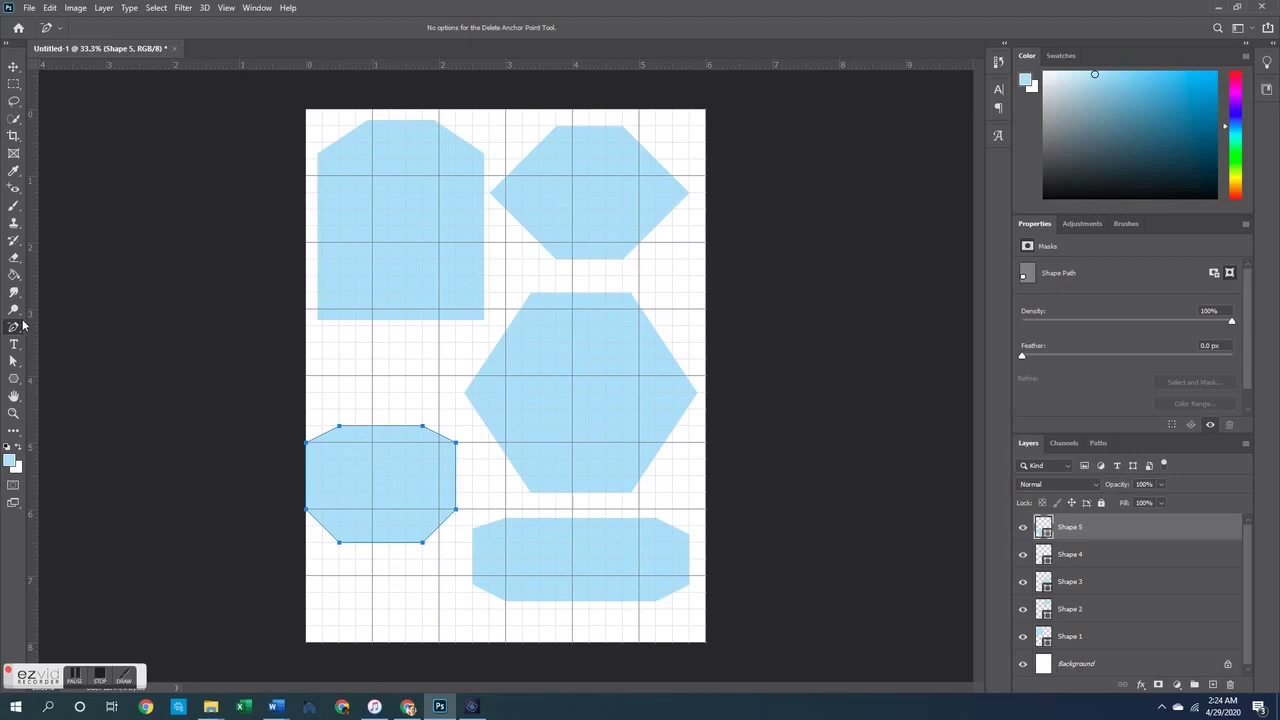
{"action": "right_click", "coordinate": [14, 328]}
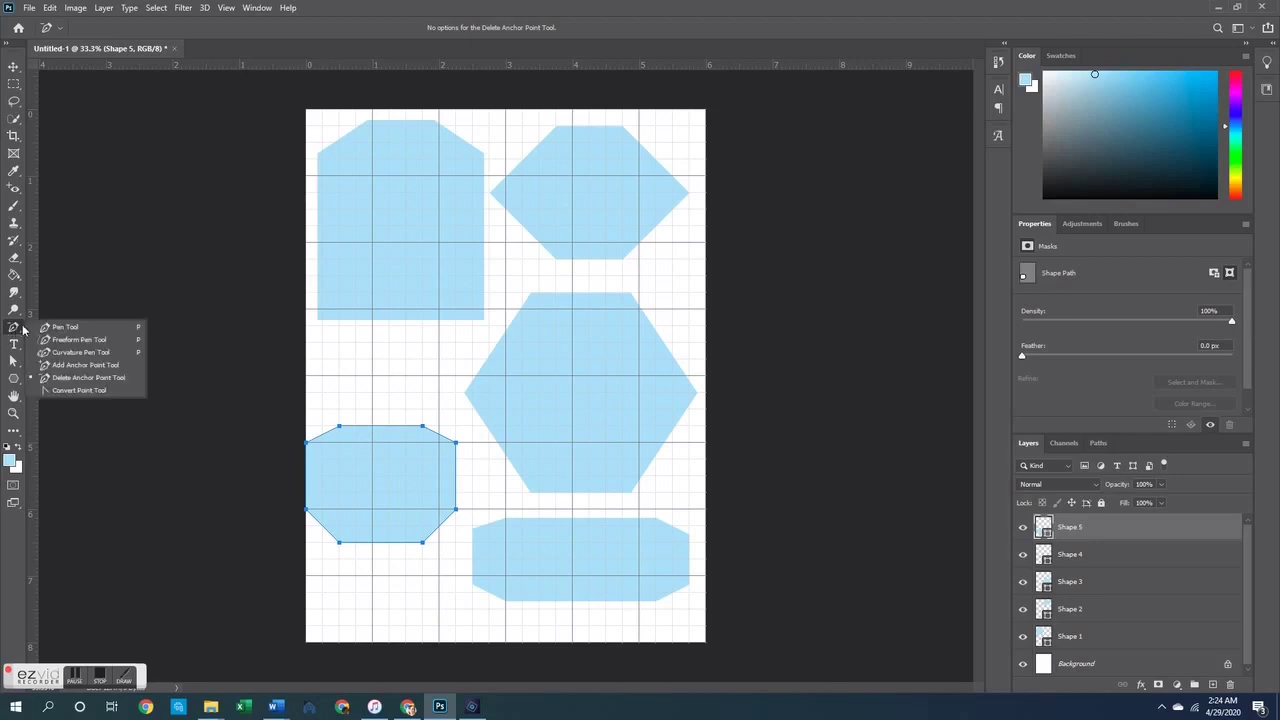
{"action": "left_click", "coordinate": [88, 365]}
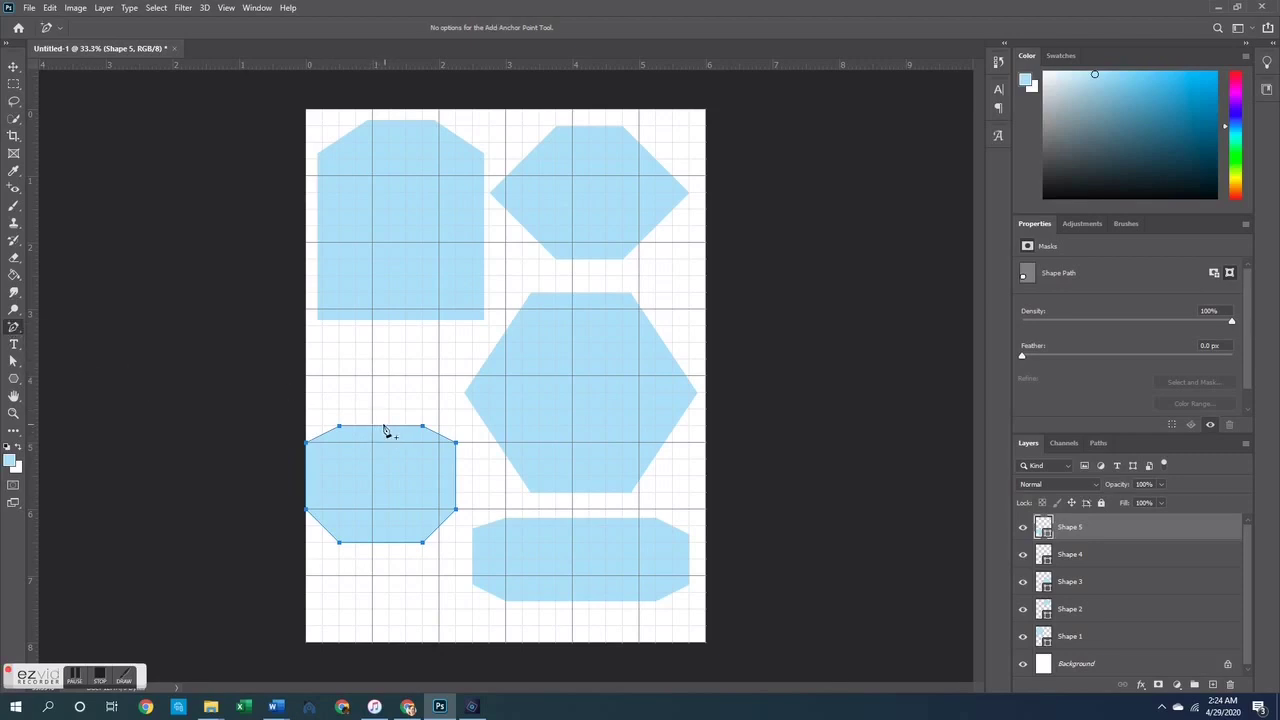
{"action": "left_click_drag", "start_coordinate": [379, 429], "coordinate": [381, 420]}
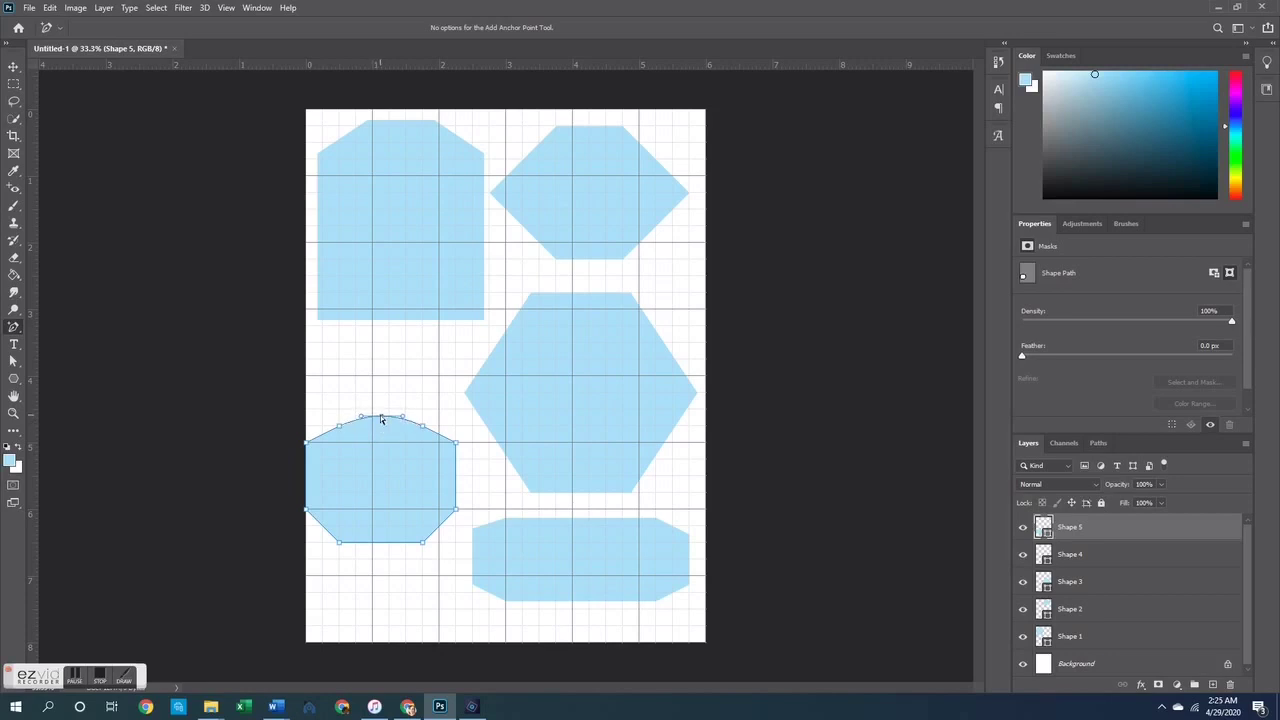
{"action": "left_click", "coordinate": [456, 477]}
{"action": "left_click_drag", "start_coordinate": [456, 477], "coordinate": [467, 478]}
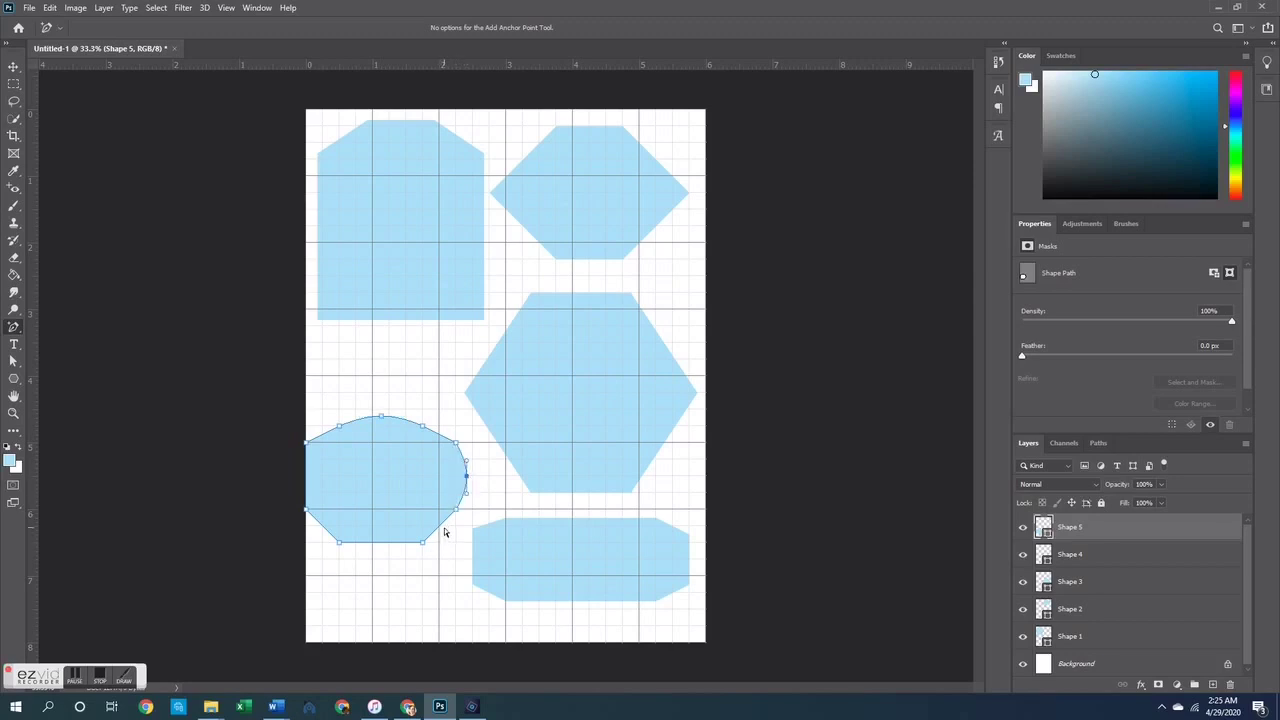
{"action": "left_click_drag", "start_coordinate": [379, 546], "coordinate": [375, 551]}
{"action": "left_click_drag", "start_coordinate": [447, 519], "coordinate": [447, 534]}
{"action": "left_click", "coordinate": [322, 531]}
{"action": "left_click_drag", "start_coordinate": [322, 531], "coordinate": [317, 533]}
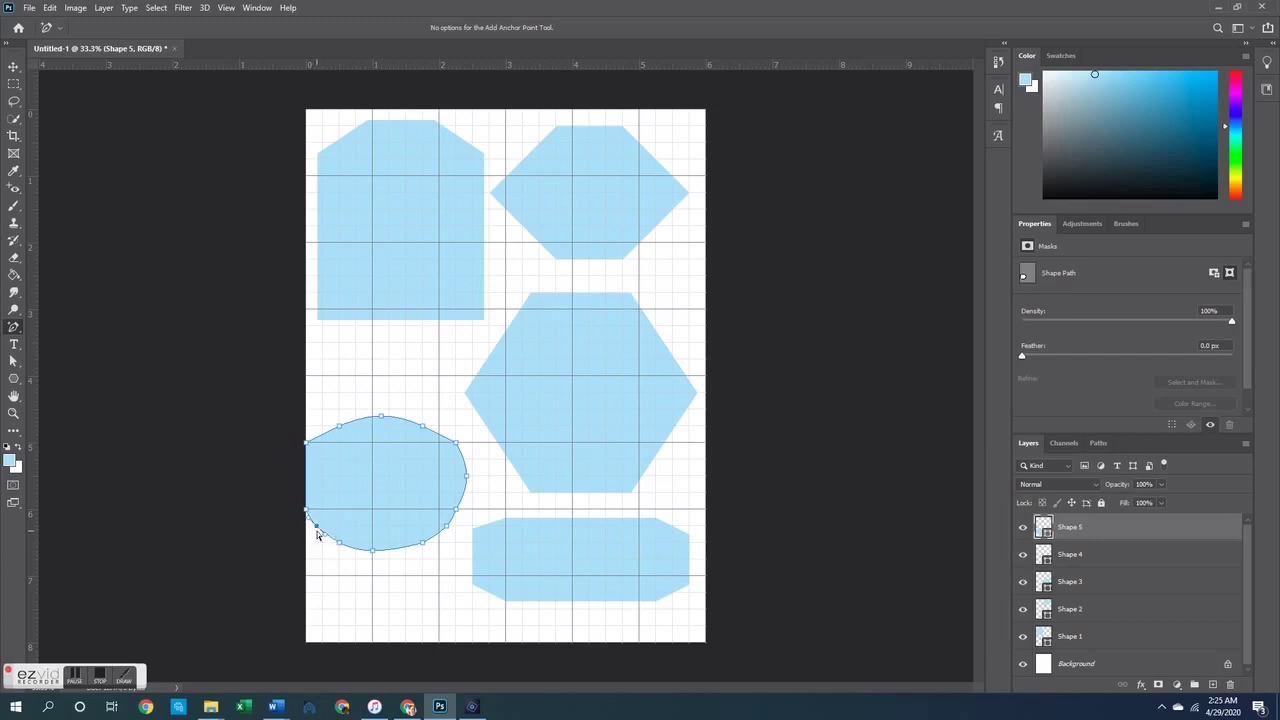
{"action": "left_click", "coordinate": [194, 573]}
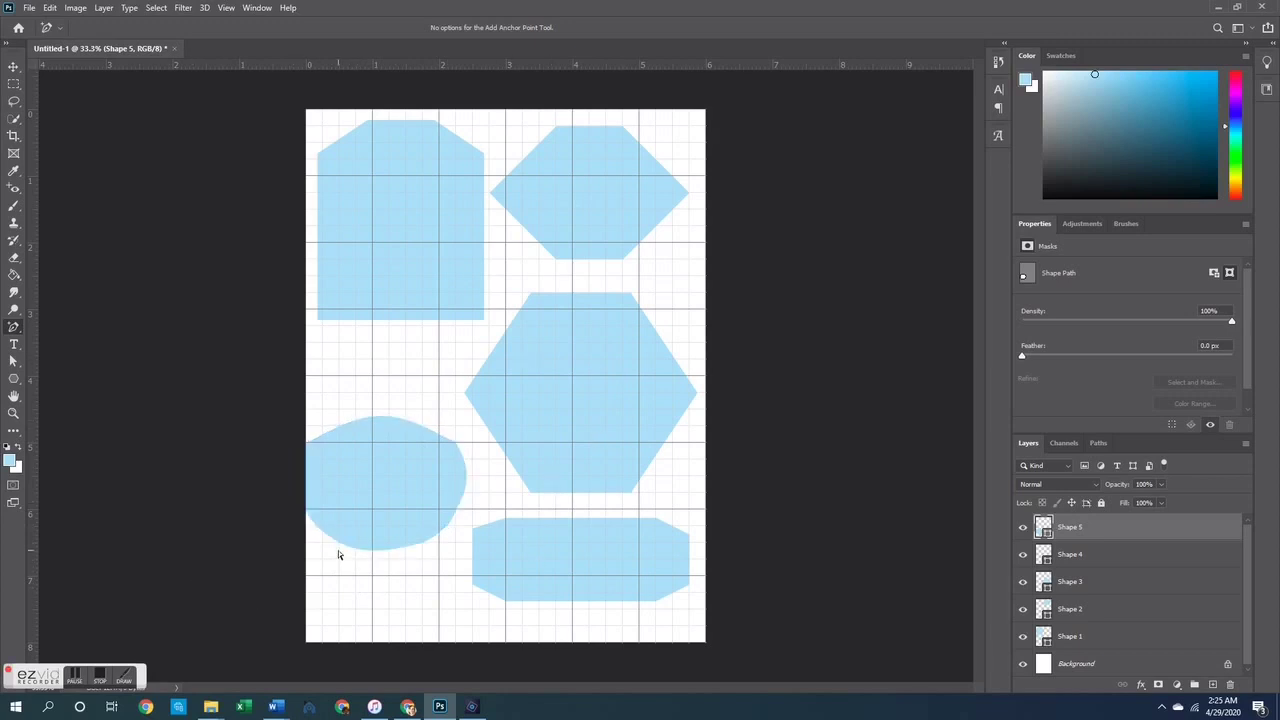
Delete the curvy blob and open 3x4 Photo 1.png
{"action": "left_click", "coordinate": [15, 68]}
{"action": "key", "text": "Delete"}
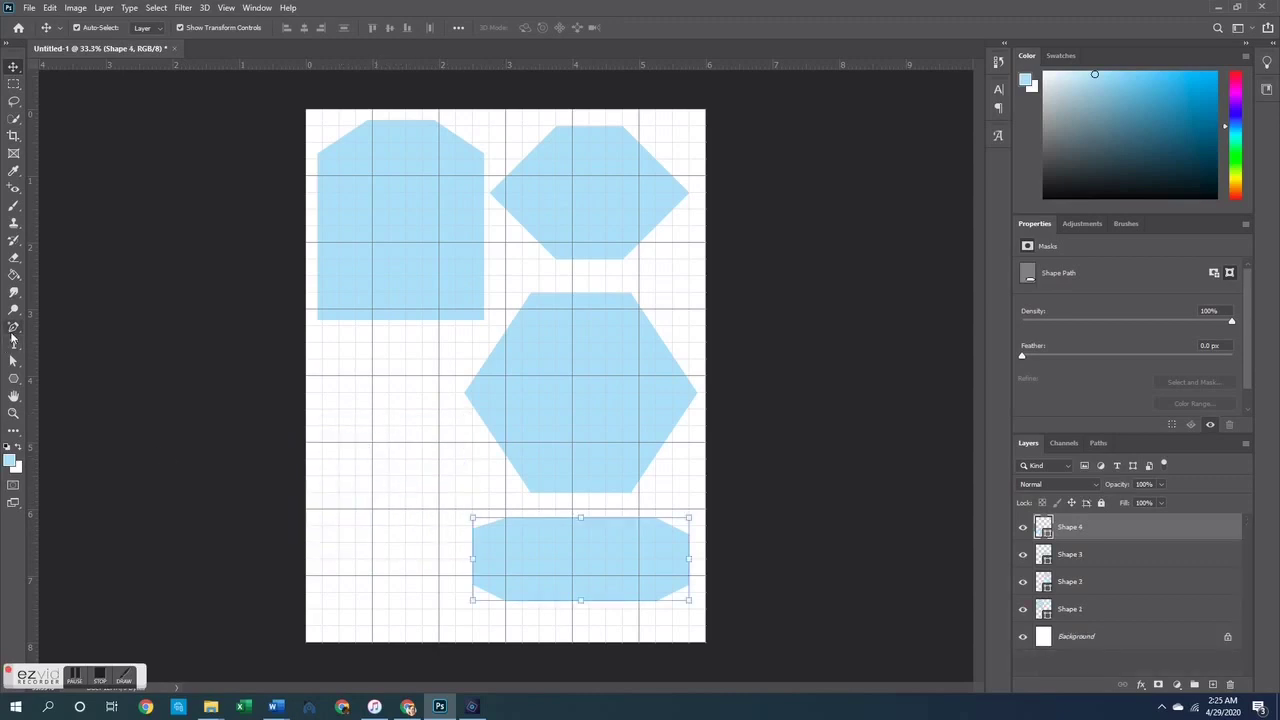
{"action": "left_click", "coordinate": [395, 219]}
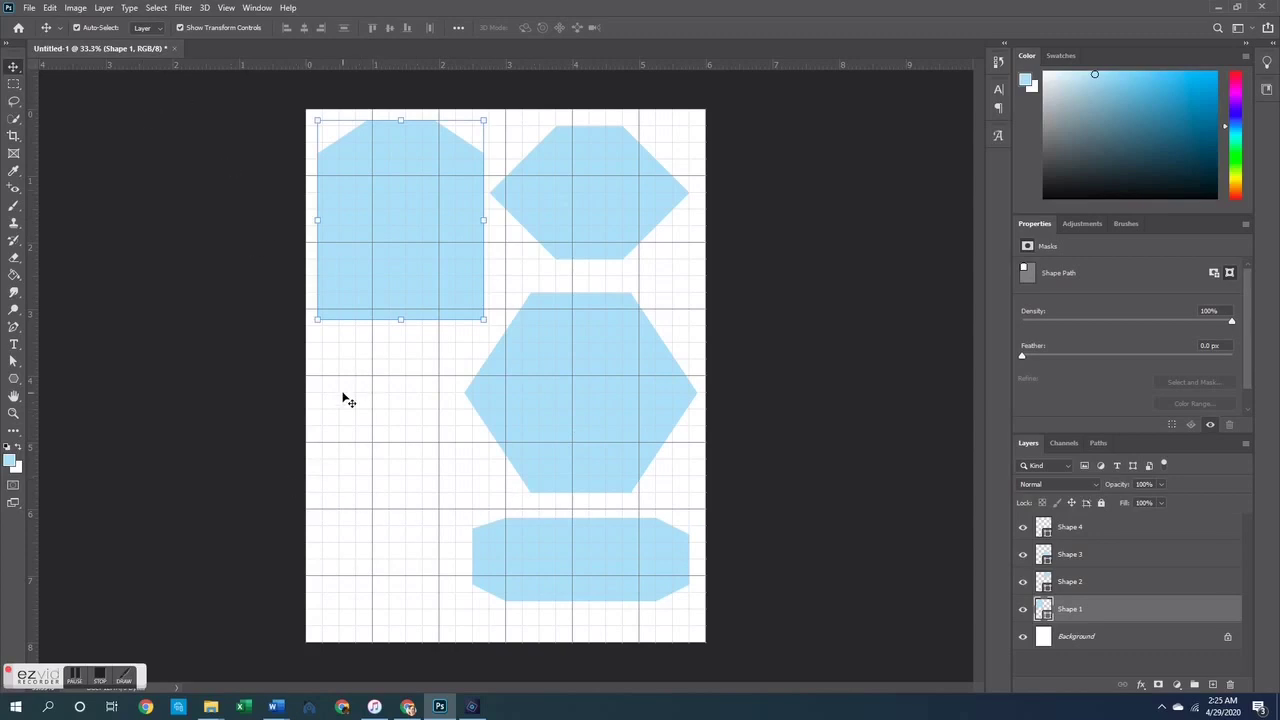
{"action": "key", "text": "ctrl+o"}
{"action": "left_click", "coordinate": [524, 305]}
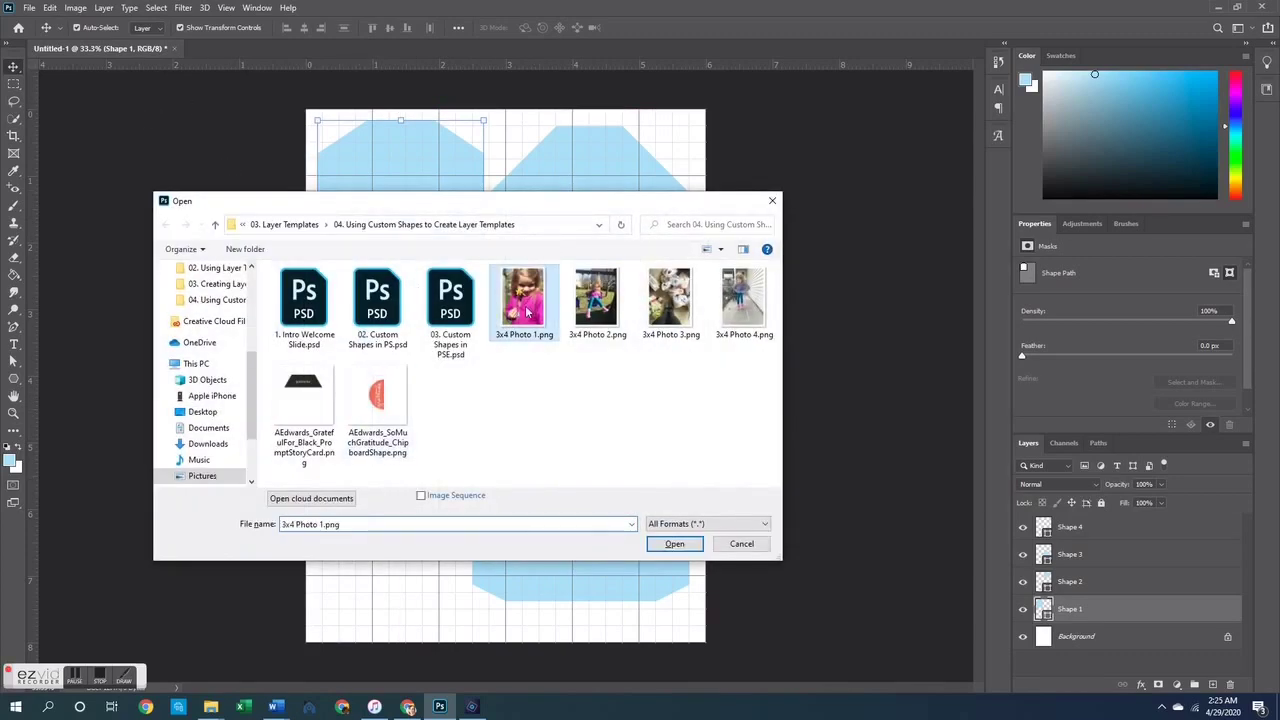
{"action": "double_click", "coordinate": [527, 313]}
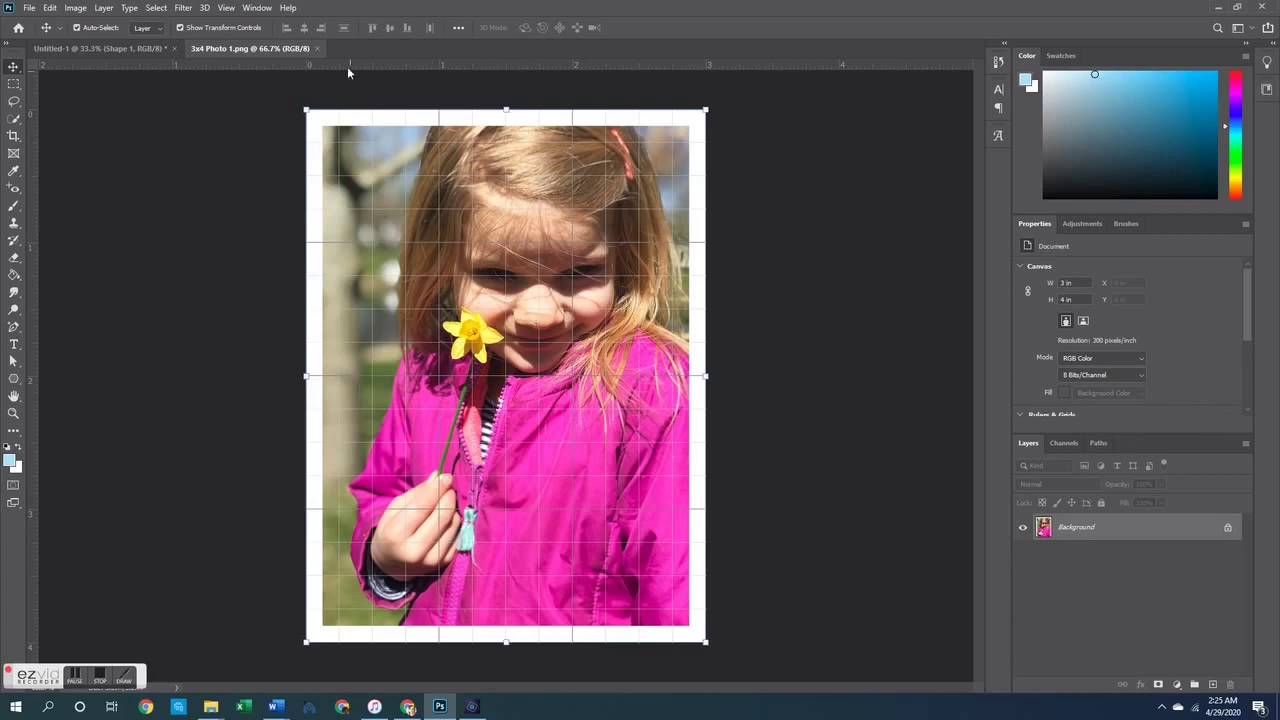
Paste the photo into the layout and clip it into the top-left shape
{"action": "left_click", "coordinate": [115, 48]}
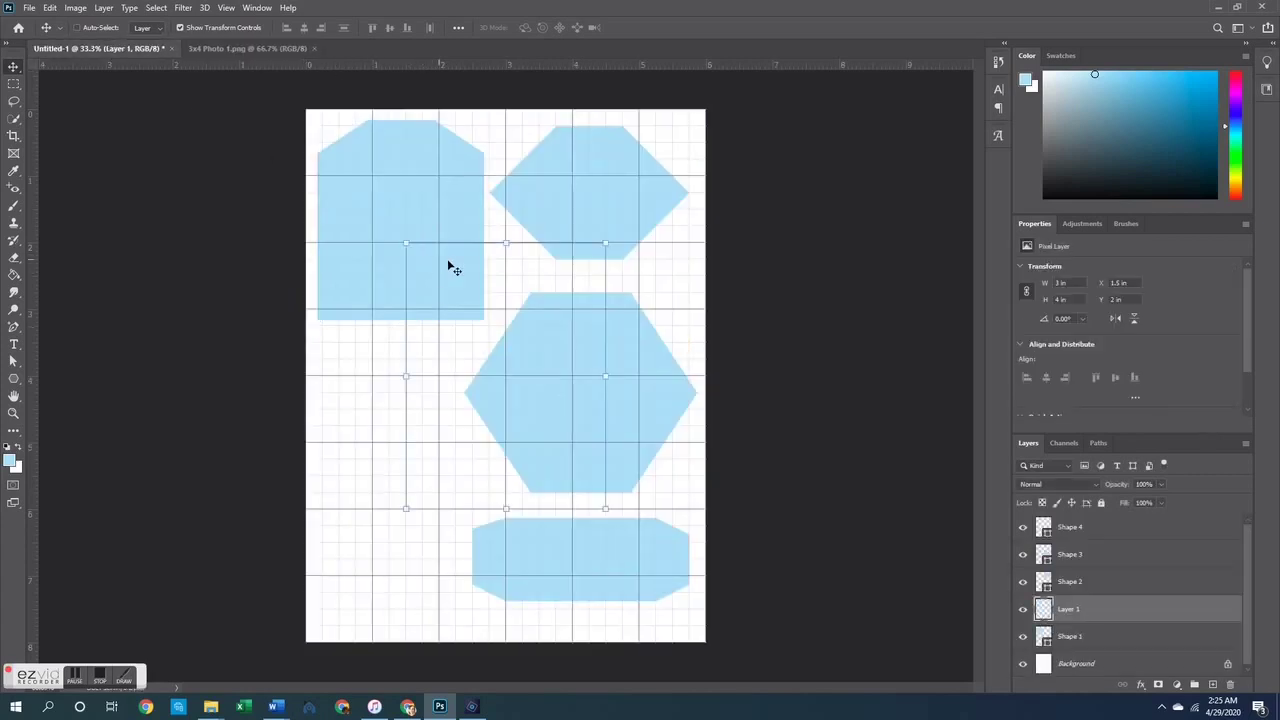
{"action": "key", "text": "ctrl+v"}
{"action": "left_click_drag", "start_coordinate": [457, 358], "coordinate": [357, 214]}
{"action": "right_click", "coordinate": [1078, 615]}
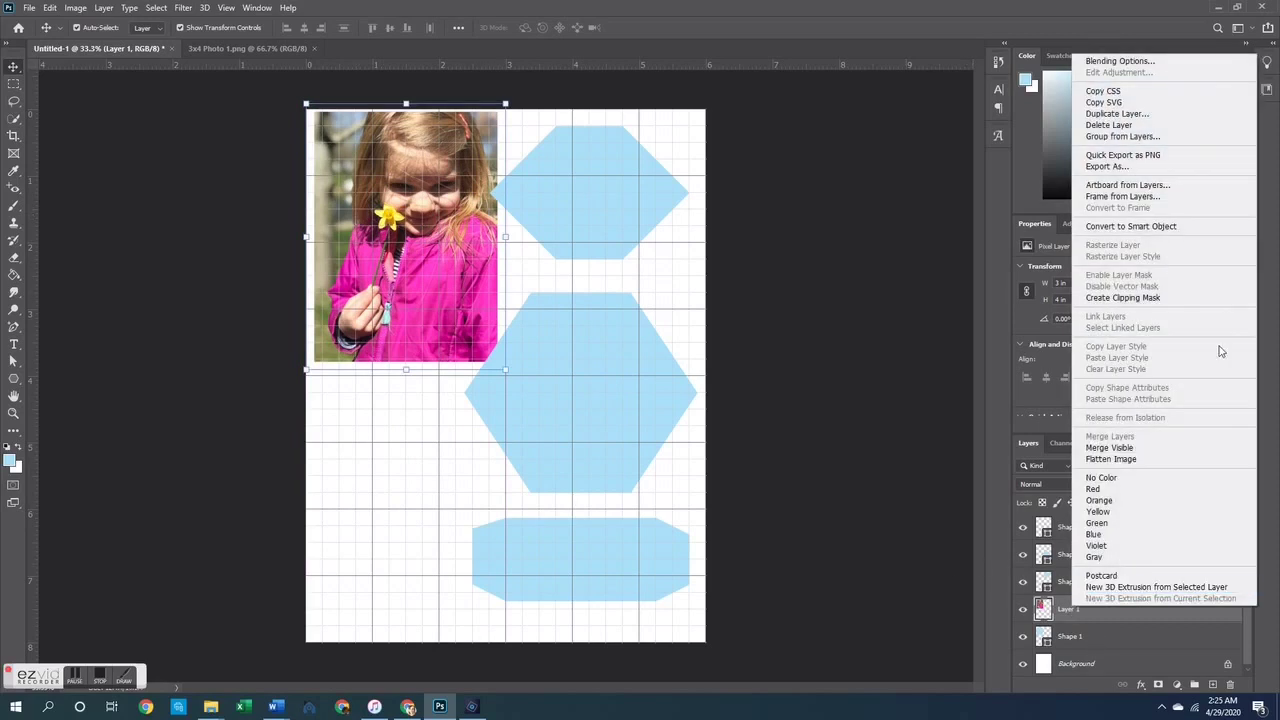
{"action": "left_click", "coordinate": [1123, 297]}
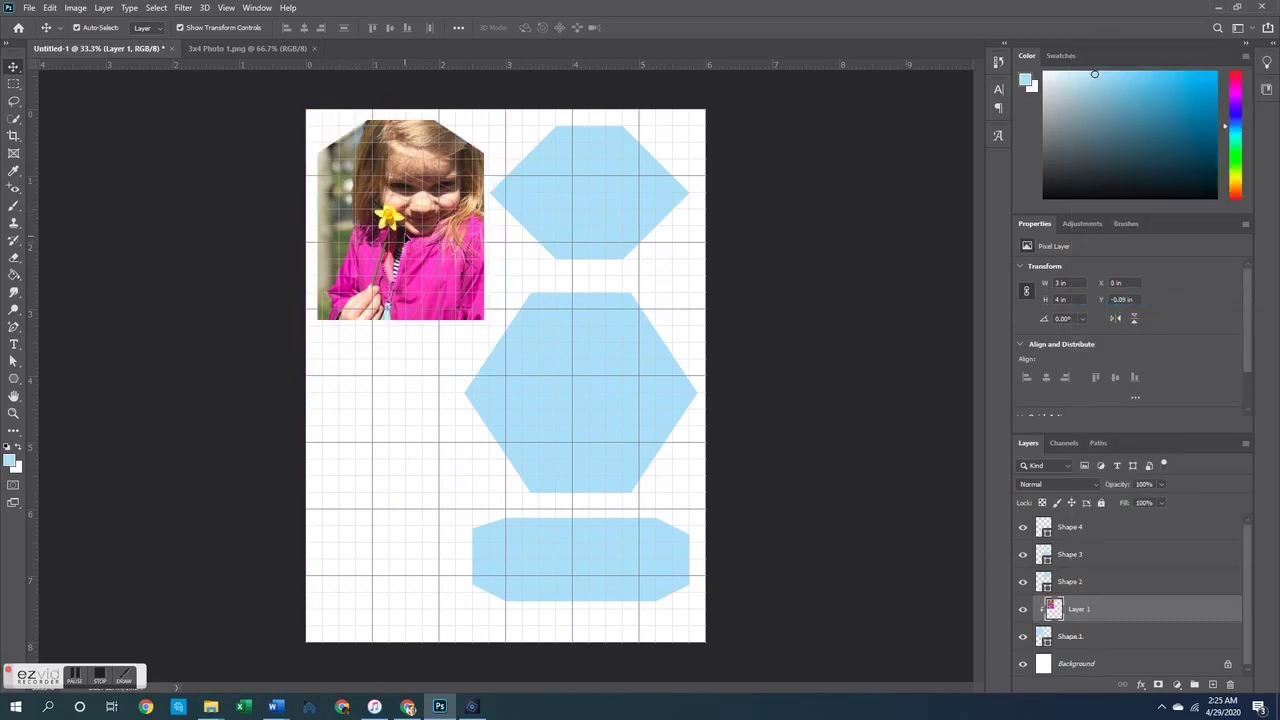
{"action": "left_click_drag", "start_coordinate": [402, 191], "coordinate": [385, 180]}
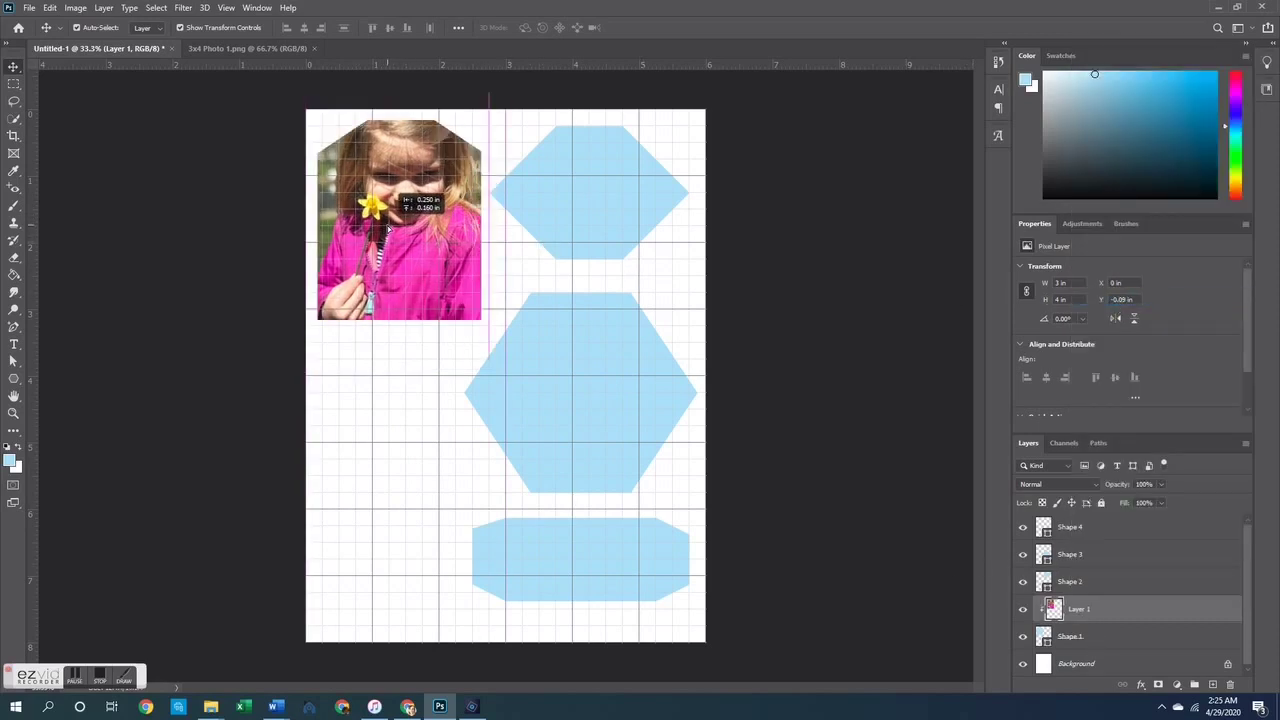
{"action": "left_click", "coordinate": [793, 321]}
Hide the grid and delete Shapes 2–4 and the photo layer
{"action": "key", "text": "ctrl+apostrophe"}
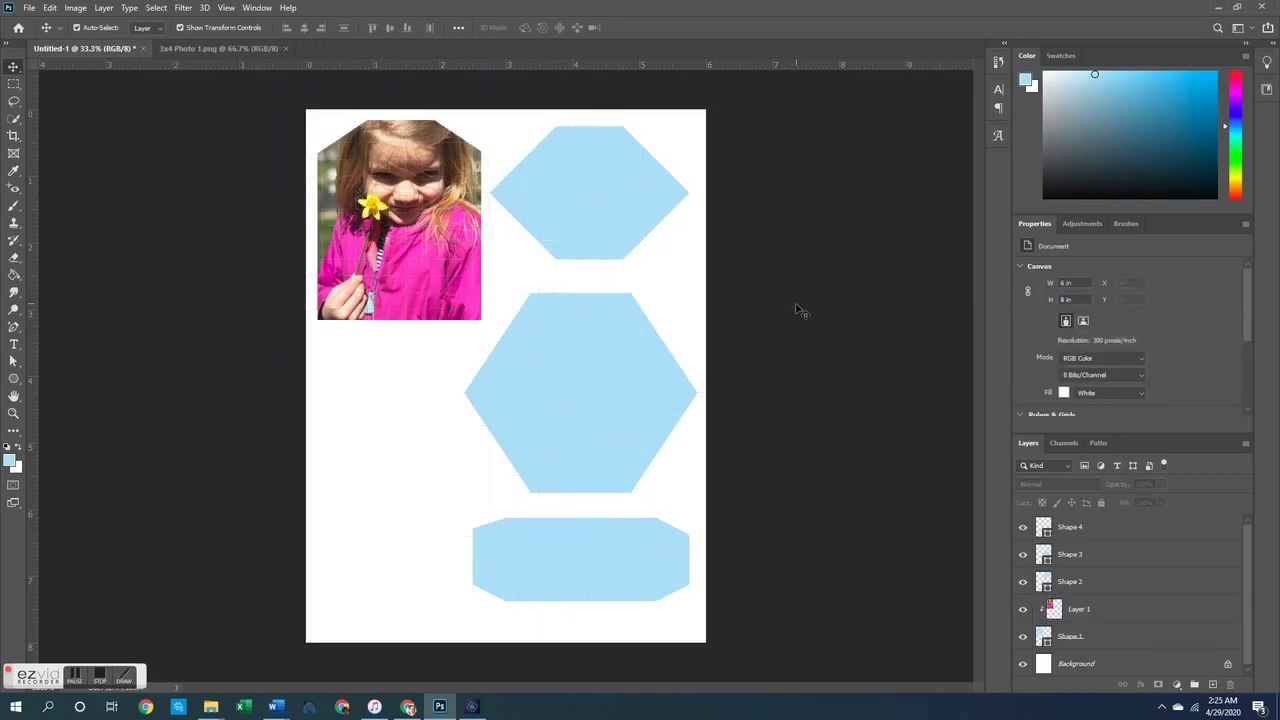
{"action": "left_click", "coordinate": [567, 565]}
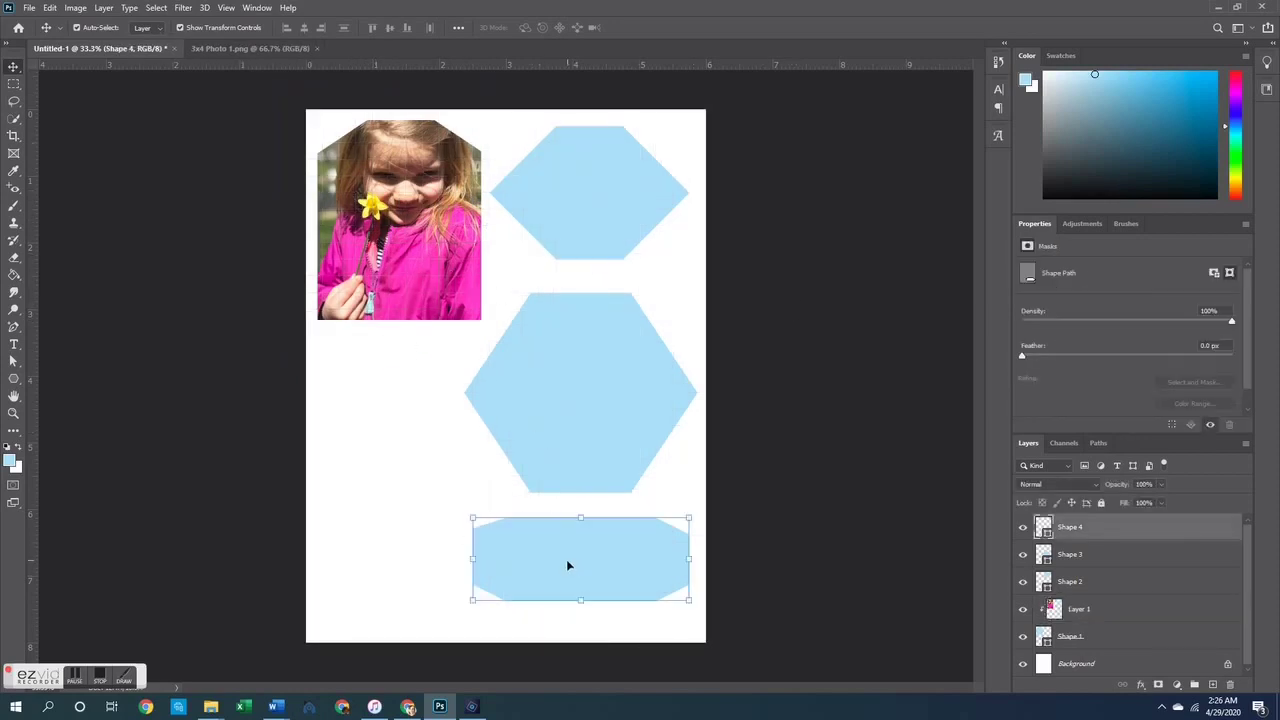
{"action": "key", "text": "Delete"}
{"action": "key", "text": "Delete"}
{"action": "key", "text": "Delete"}
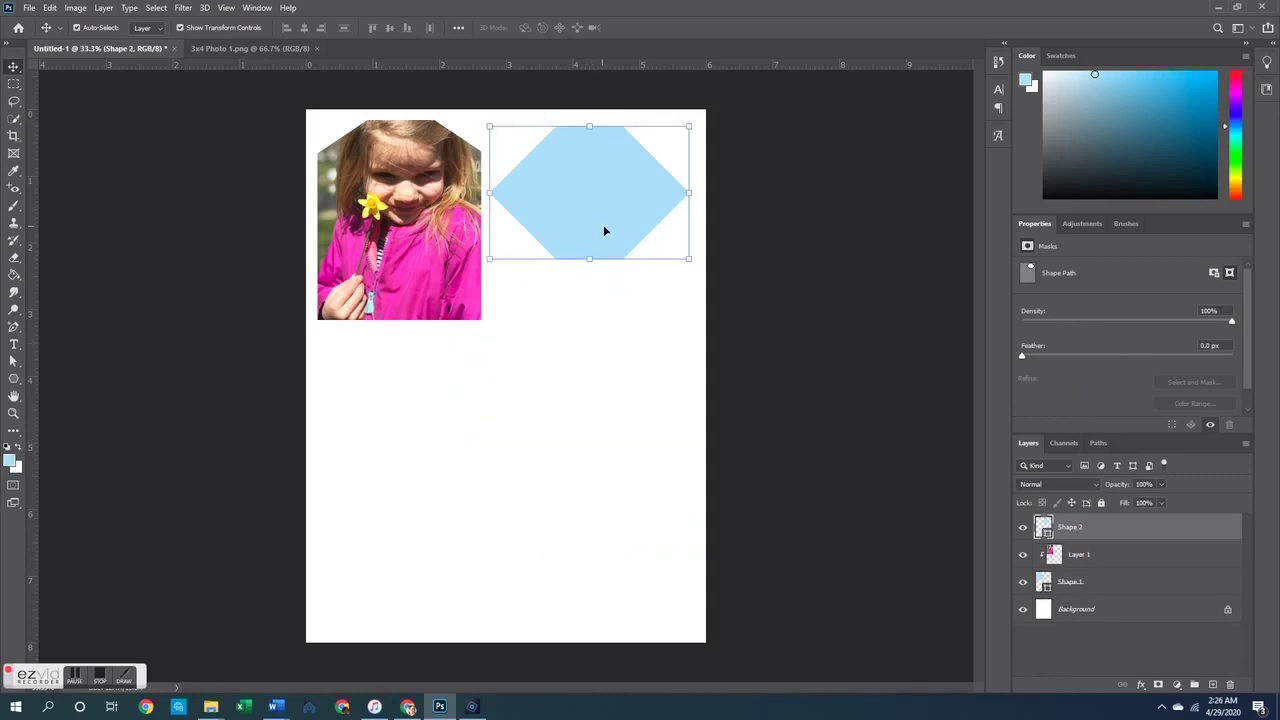
{"action": "key", "text": "Delete"}
{"action": "key", "text": "Delete"}
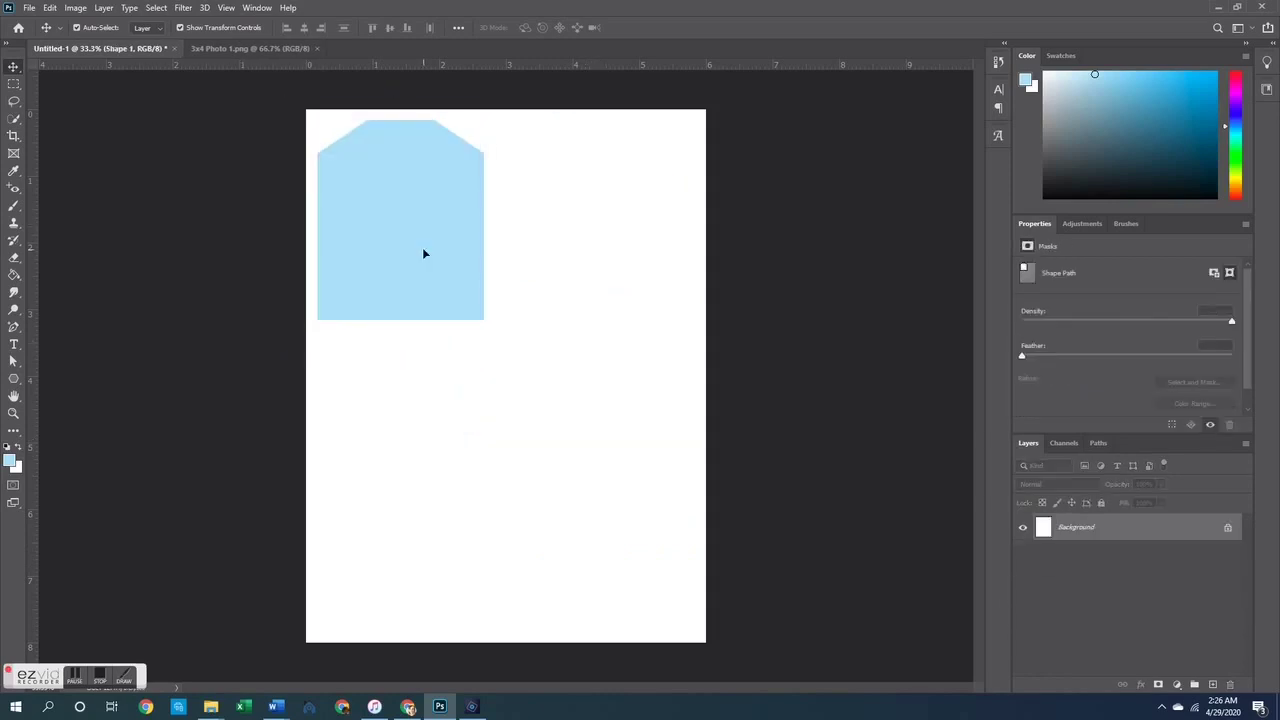
Create a 3 x 2.5 in six-sided polygon with Star turned off
{"action": "left_click", "coordinate": [15, 380]}
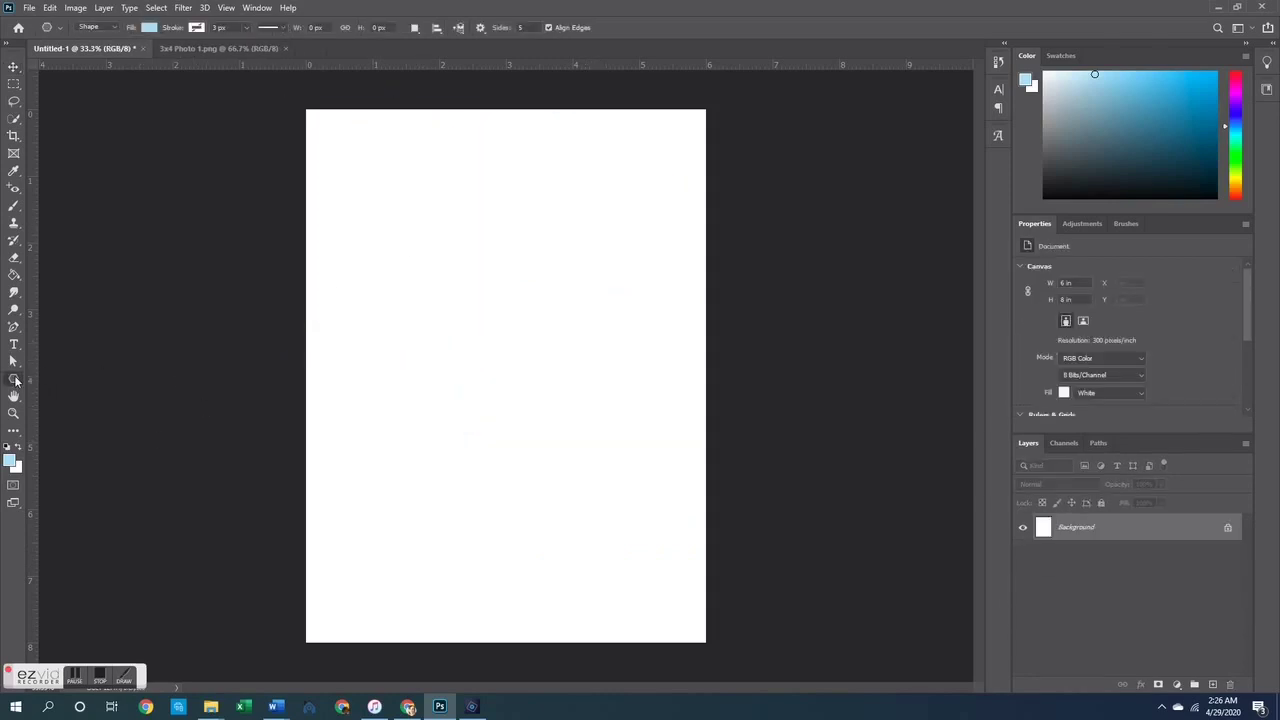
{"action": "right_click", "coordinate": [15, 380]}
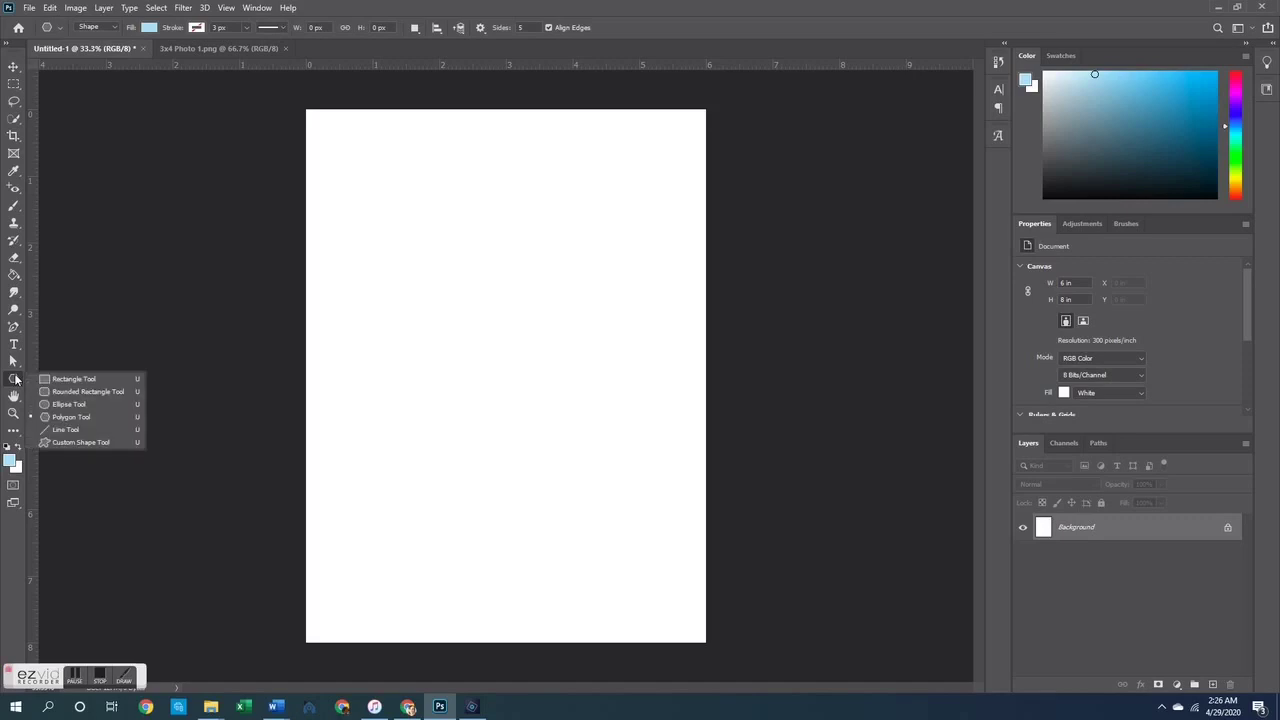
{"action": "left_click", "coordinate": [80, 416]}
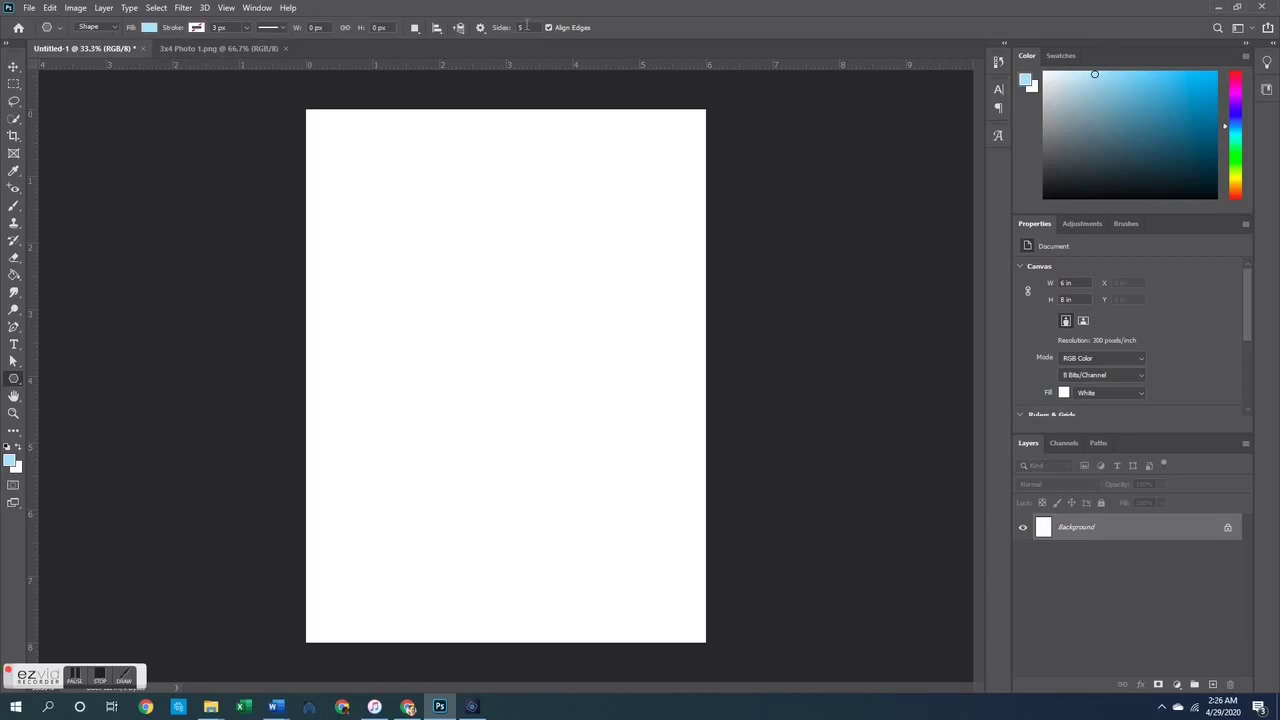
{"action": "type", "text": "5"}
{"action": "left_click", "coordinate": [510, 315]}
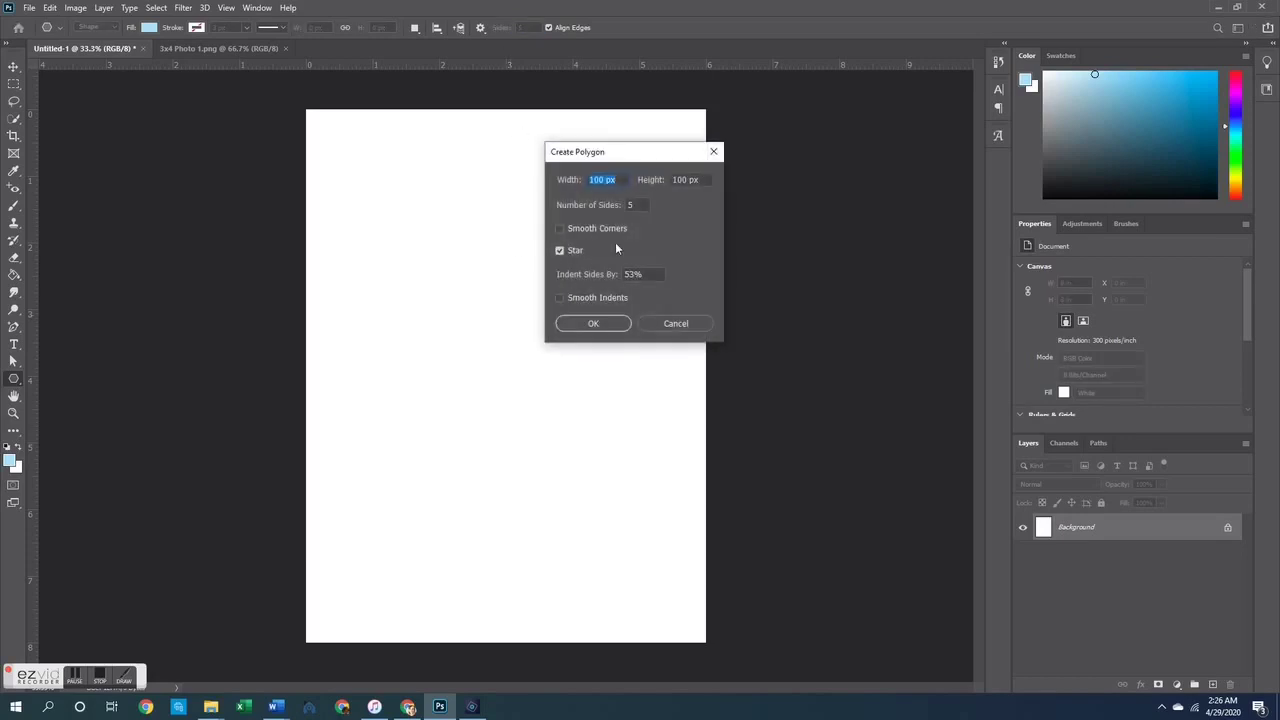
{"action": "type", "text": "2"}
{"action": "key", "text": "Tab"}
{"action": "type", "text": "2.5"}
{"action": "type", "text": "6"}
{"action": "left_click", "coordinate": [561, 251]}
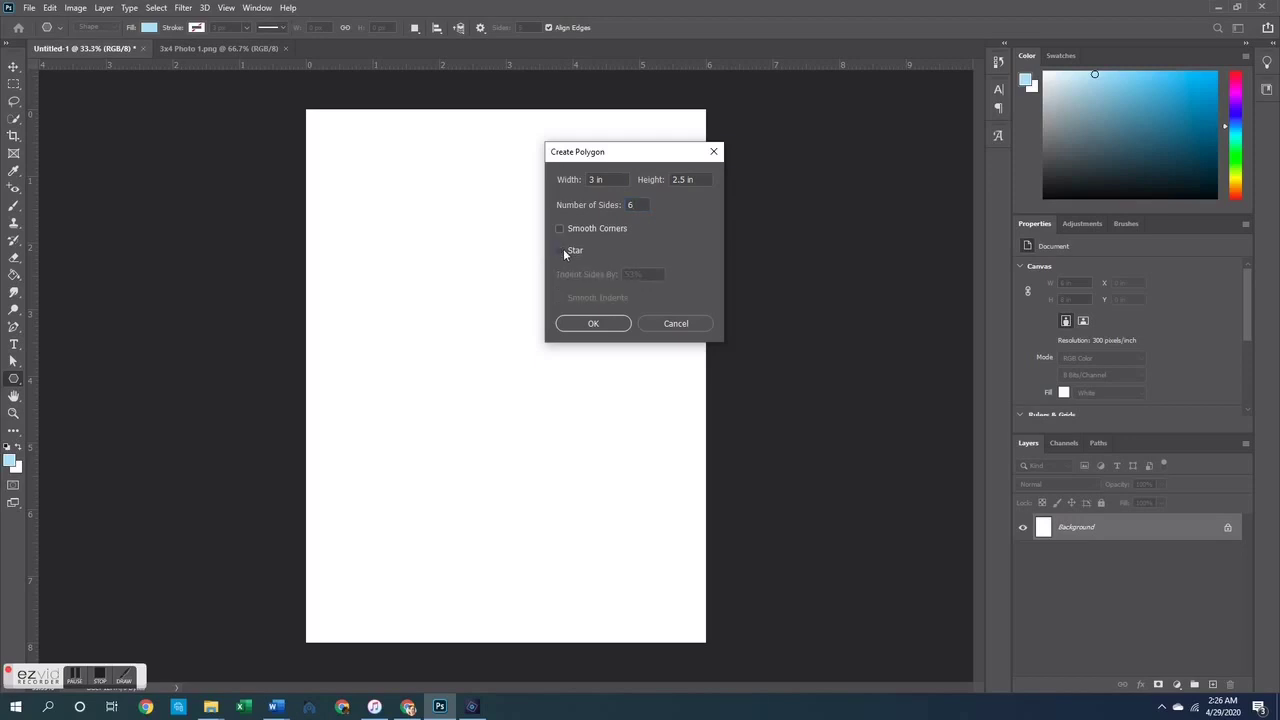
{"action": "left_click", "coordinate": [591, 323]}
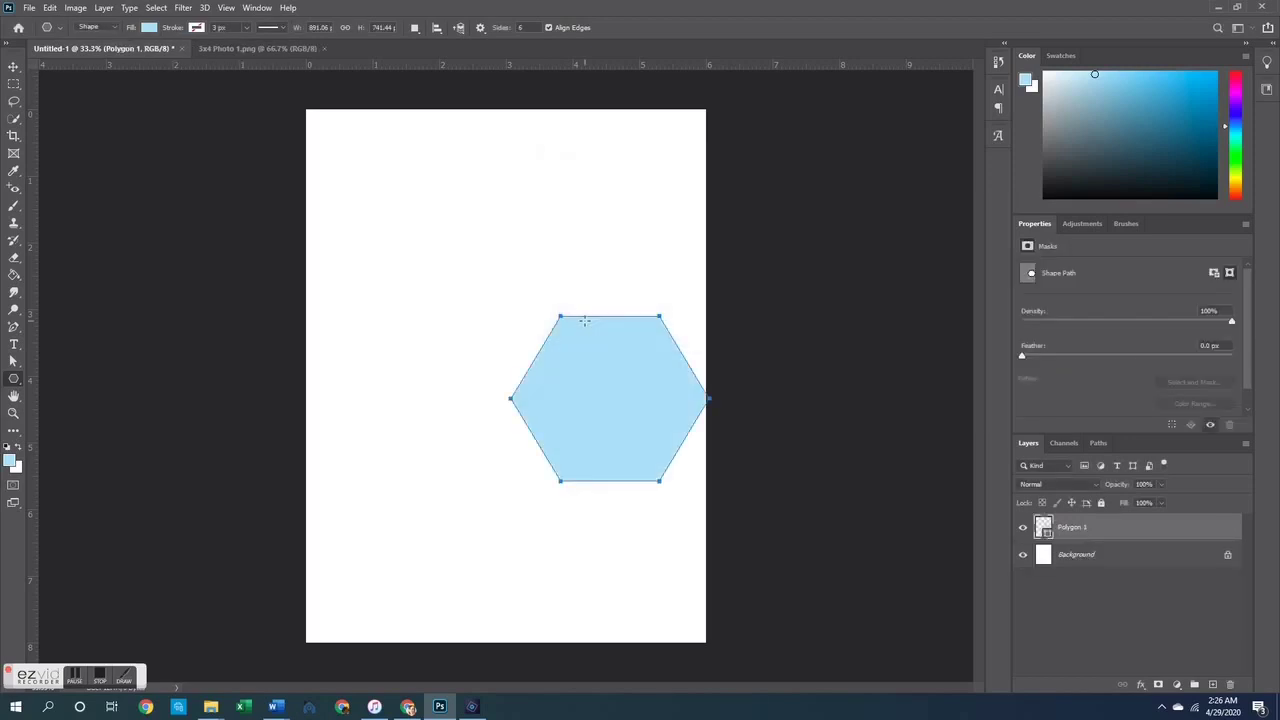
Move the hexagon to the page's top-left corner
{"action": "left_click", "coordinate": [13, 66]}
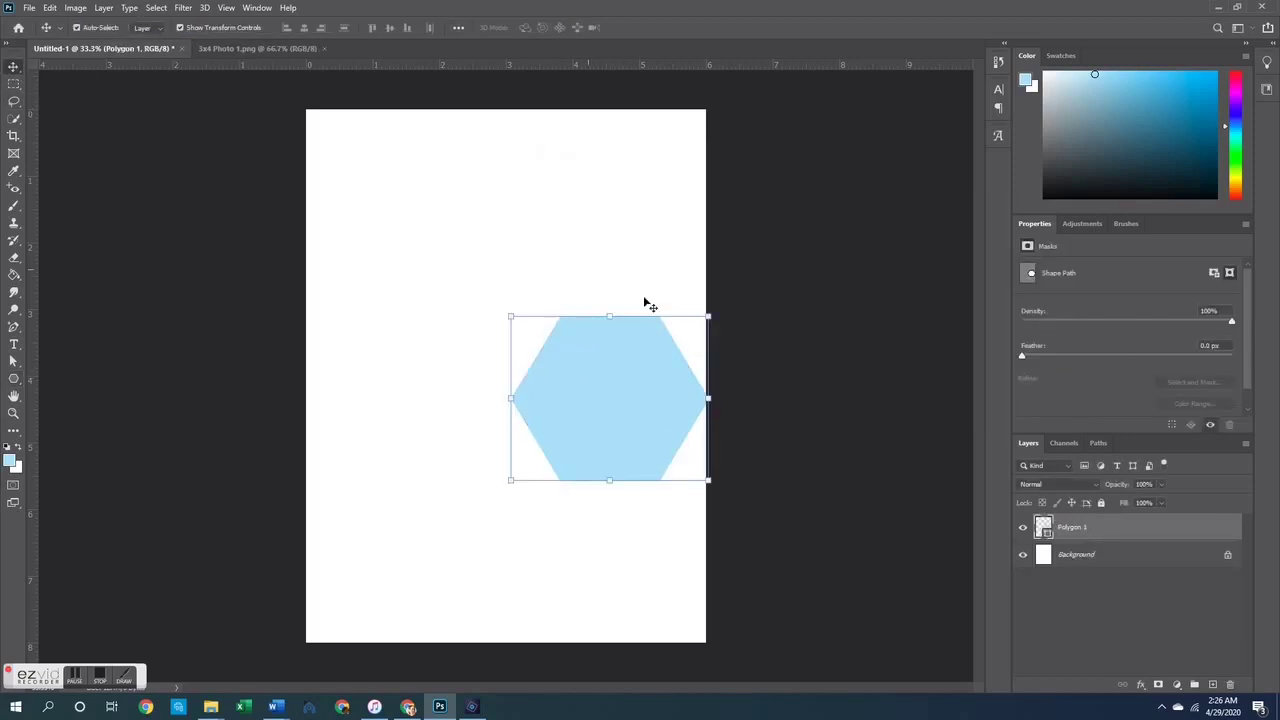
{"action": "left_click_drag", "start_coordinate": [620, 412], "coordinate": [419, 213]}
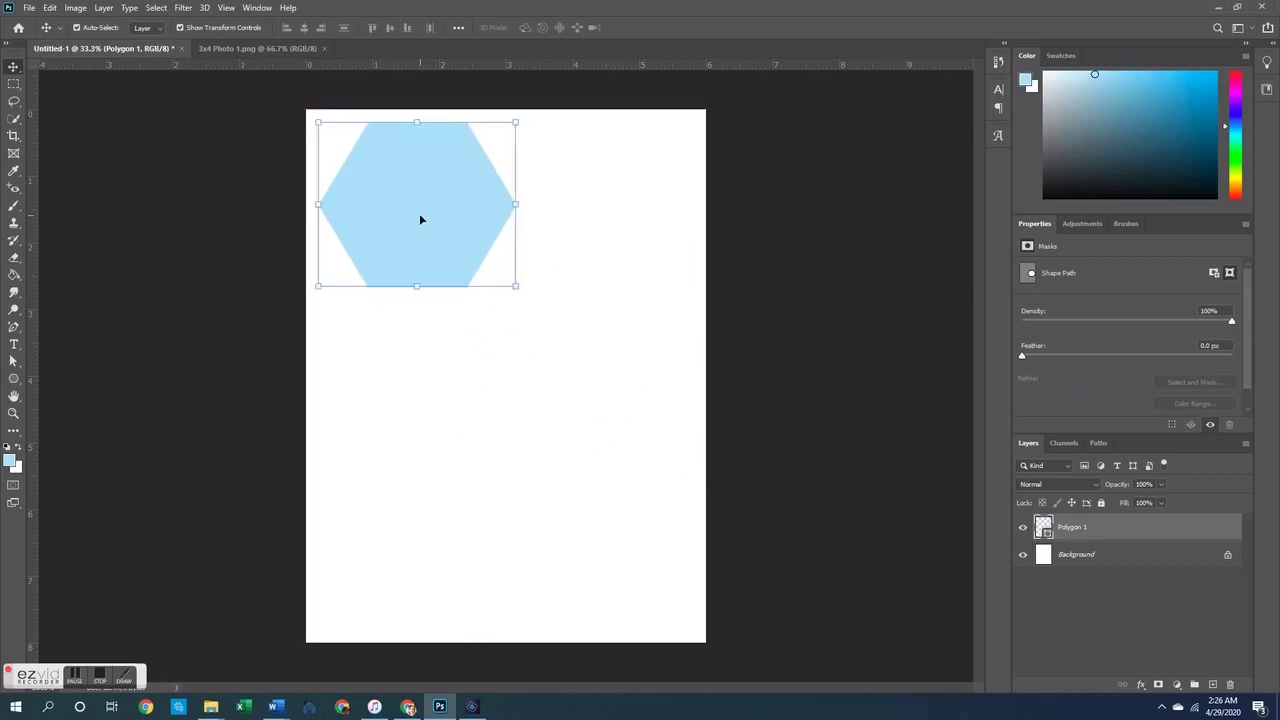
{"action": "left_click", "coordinate": [210, 190]}
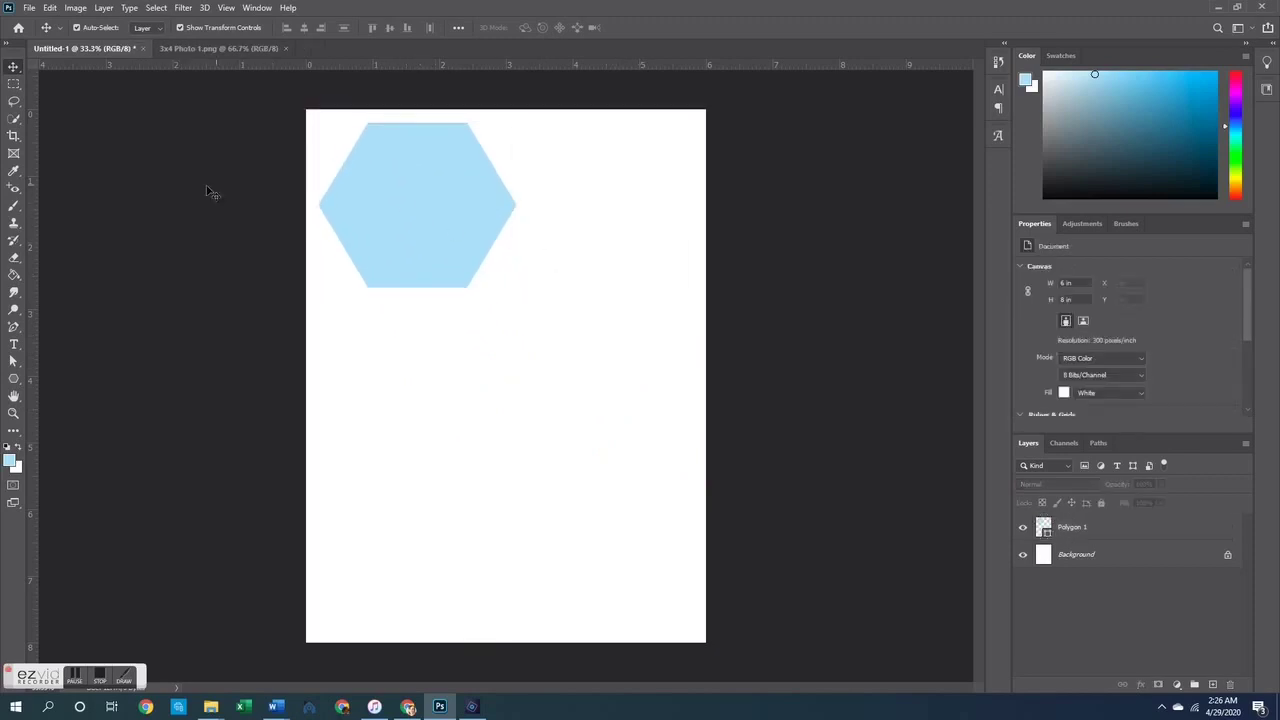
Create a smooth-cornered polygon, redoing it after an undersized first attempt
{"action": "left_click", "coordinate": [14, 379]}
{"action": "left_click", "coordinate": [531, 390]}
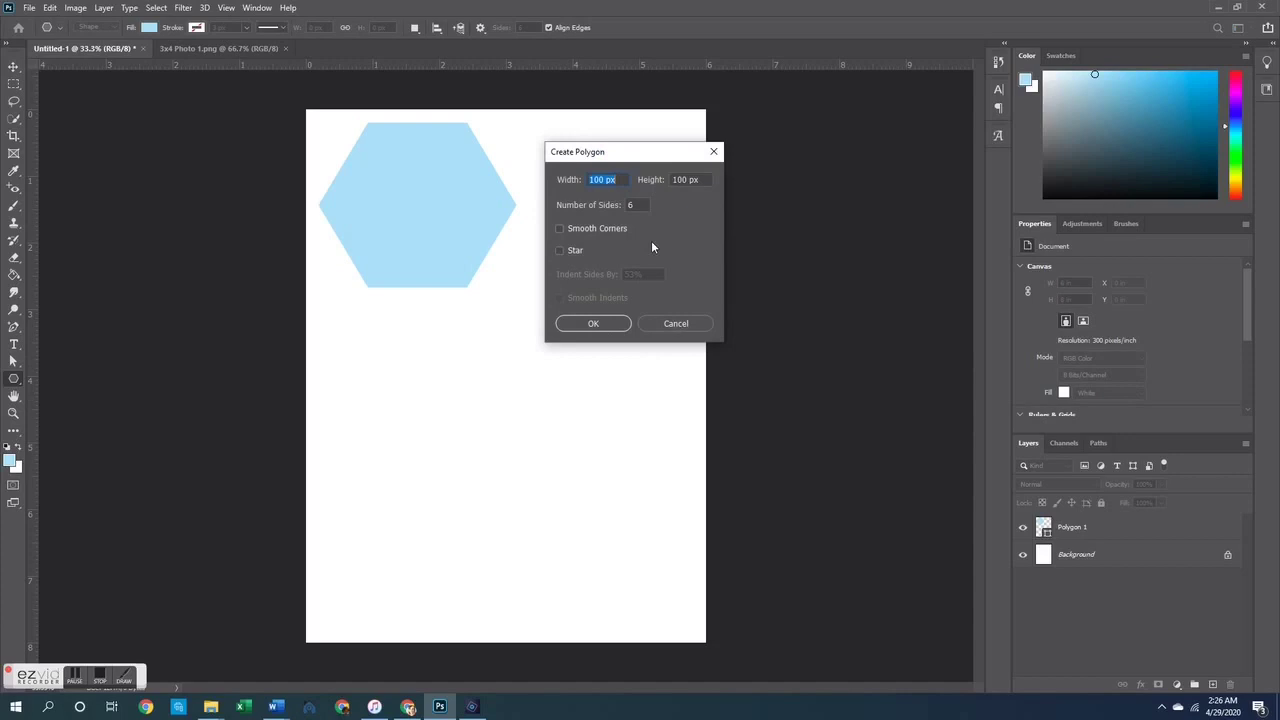
{"action": "left_click", "coordinate": [585, 231]}
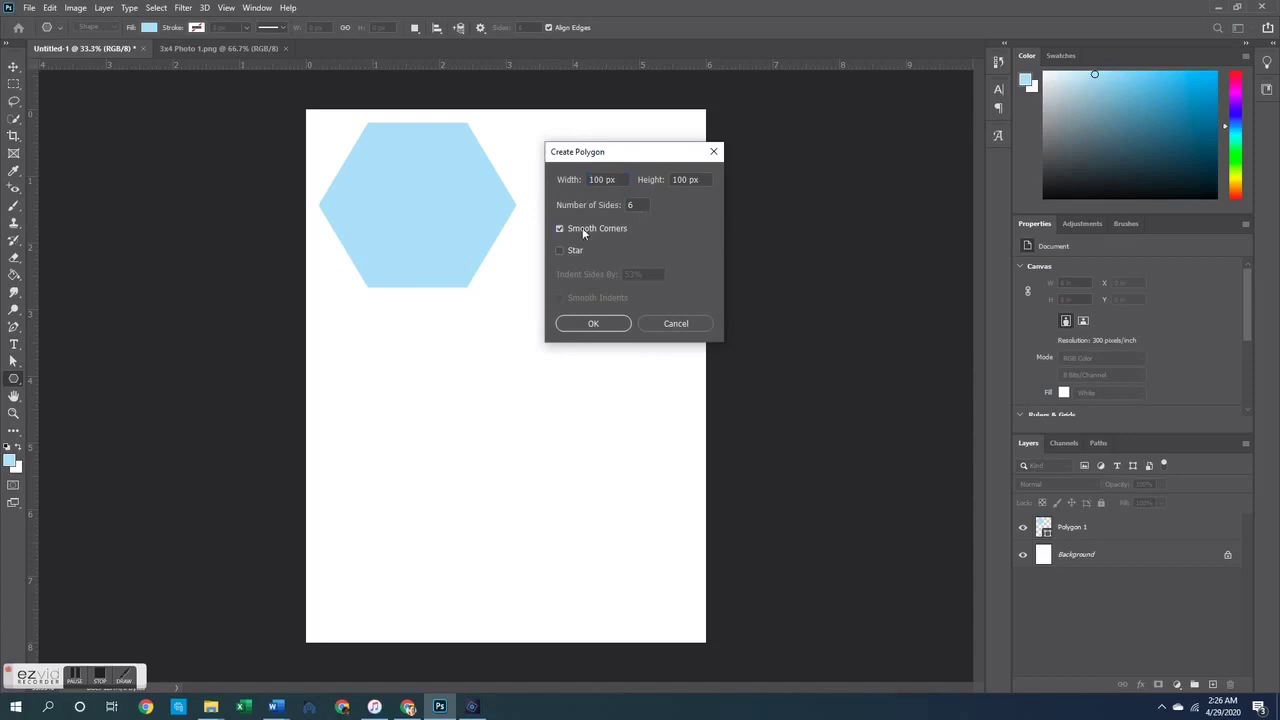
{"action": "left_click", "coordinate": [594, 323]}
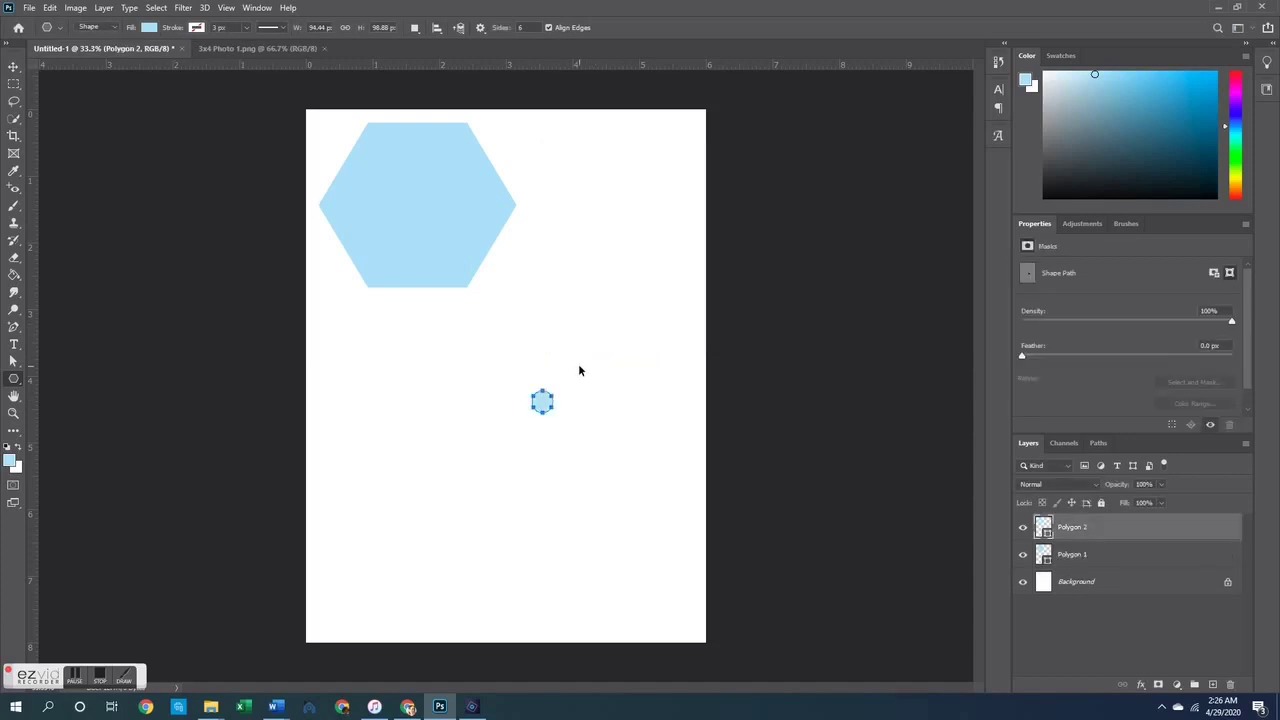
{"action": "key", "text": "ctrl+z"}
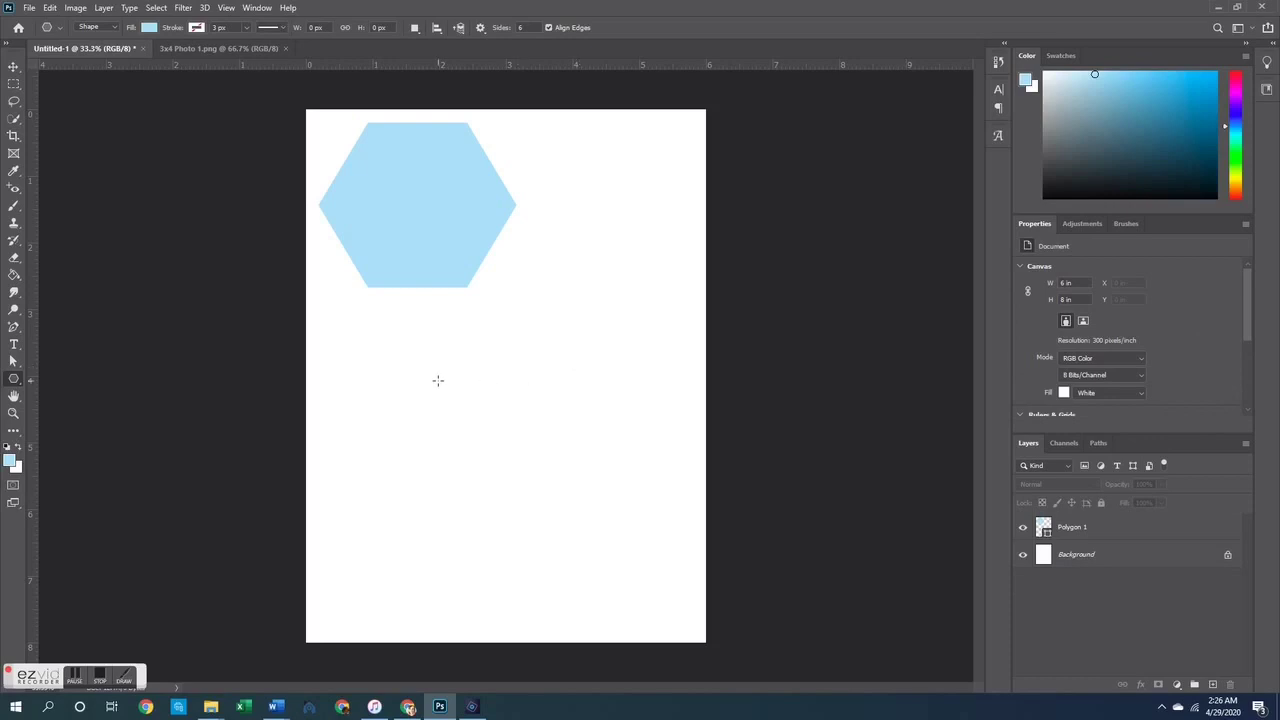
{"action": "left_click", "coordinate": [437, 380]}
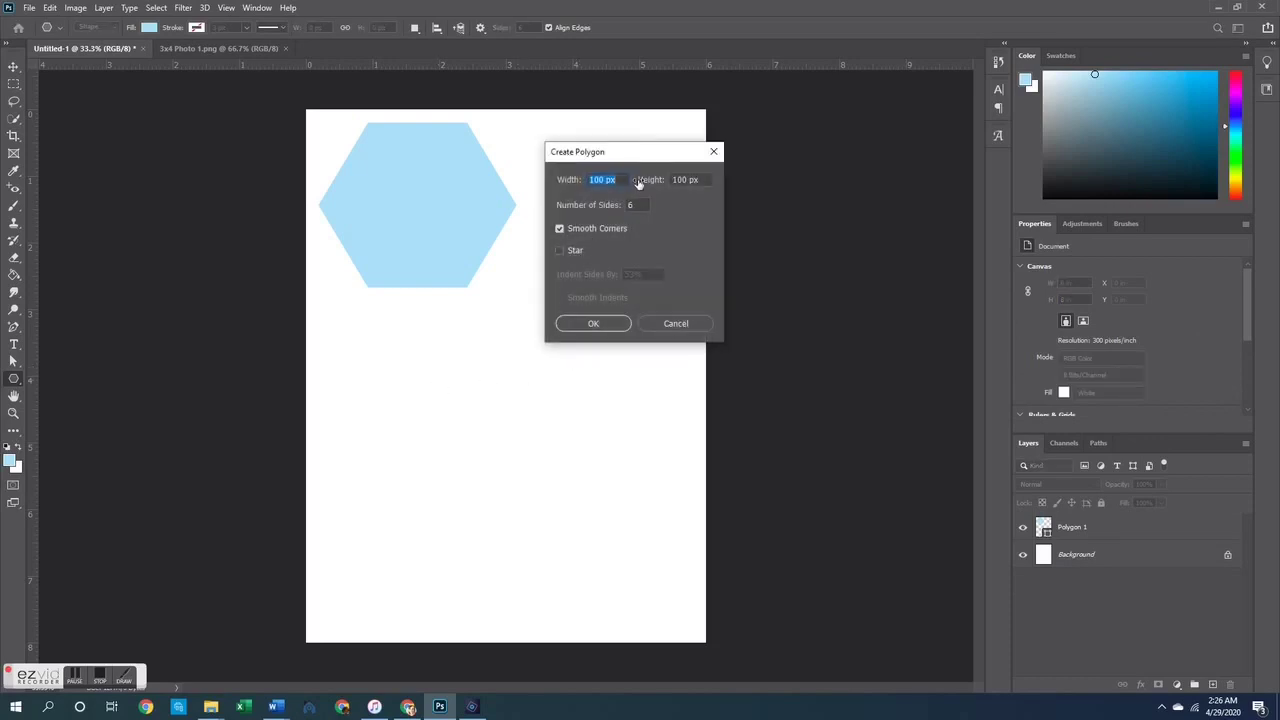
{"action": "type", "text": "3"}
{"action": "type", "text": "2.5 in"}
{"action": "key", "text": "Return"}
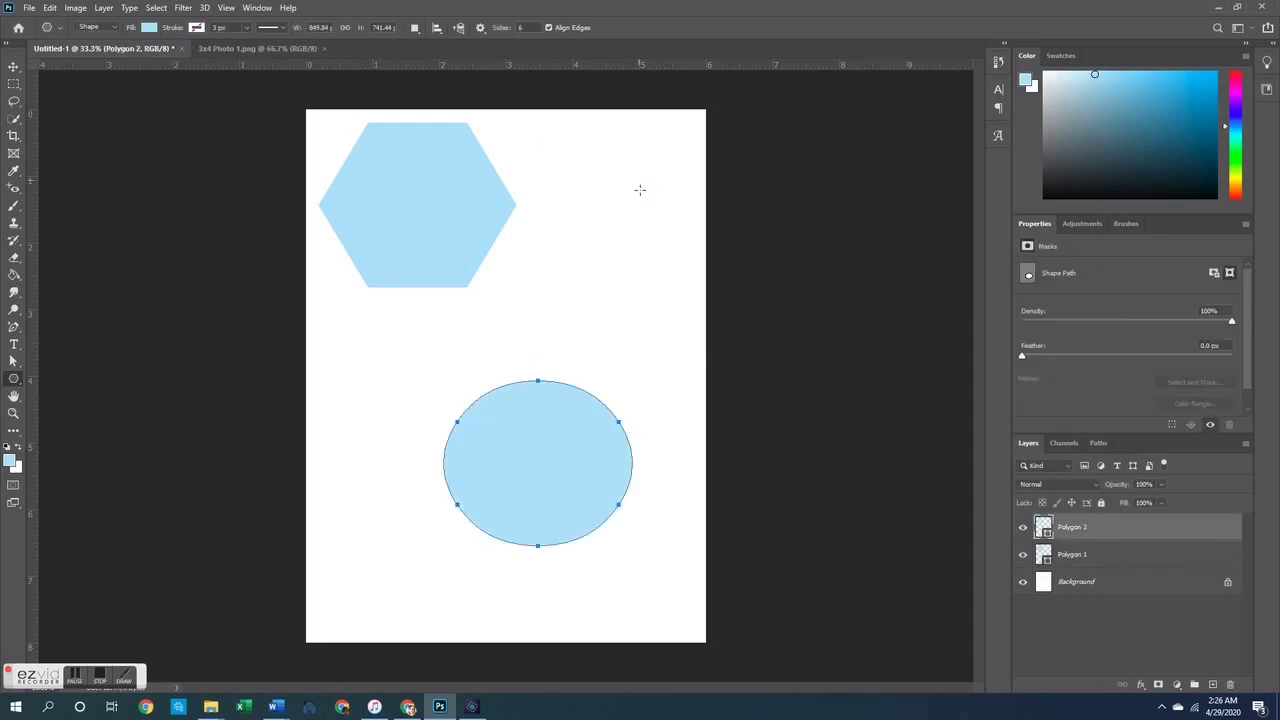
Move the rounded polygon up to the right of the hexagon
{"action": "key", "text": "v"}
{"action": "left_click_drag", "start_coordinate": [506, 466], "coordinate": [557, 297]}
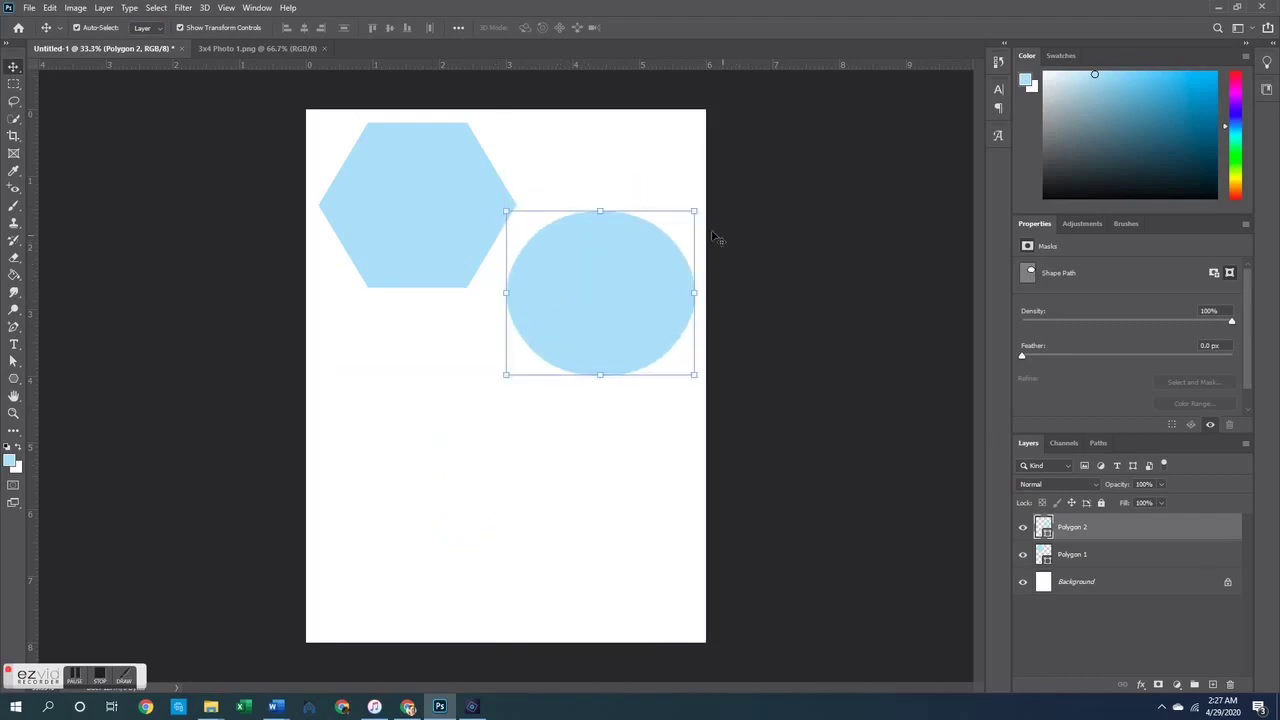
{"action": "left_click", "coordinate": [483, 460]}
{"action": "left_click", "coordinate": [14, 378]}
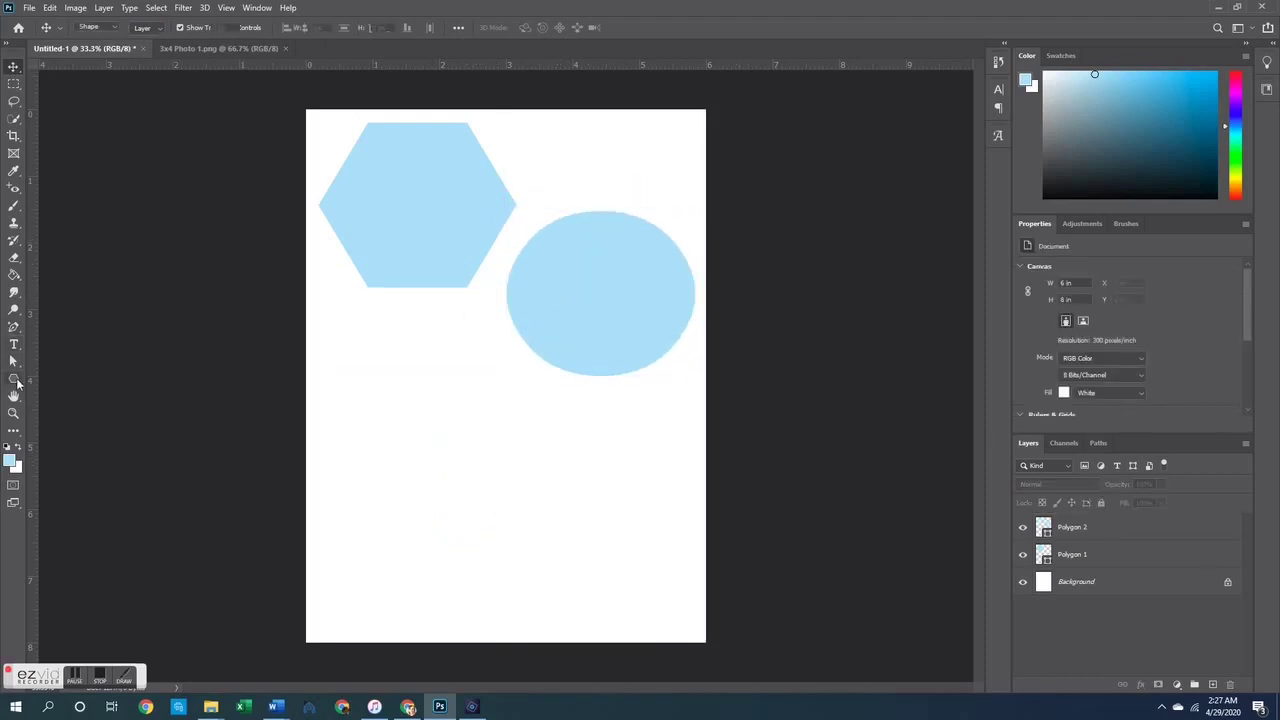
Create a five-pointed star with exact Polygon settings, then draw a second, much larger star
{"action": "left_click", "coordinate": [534, 396]}
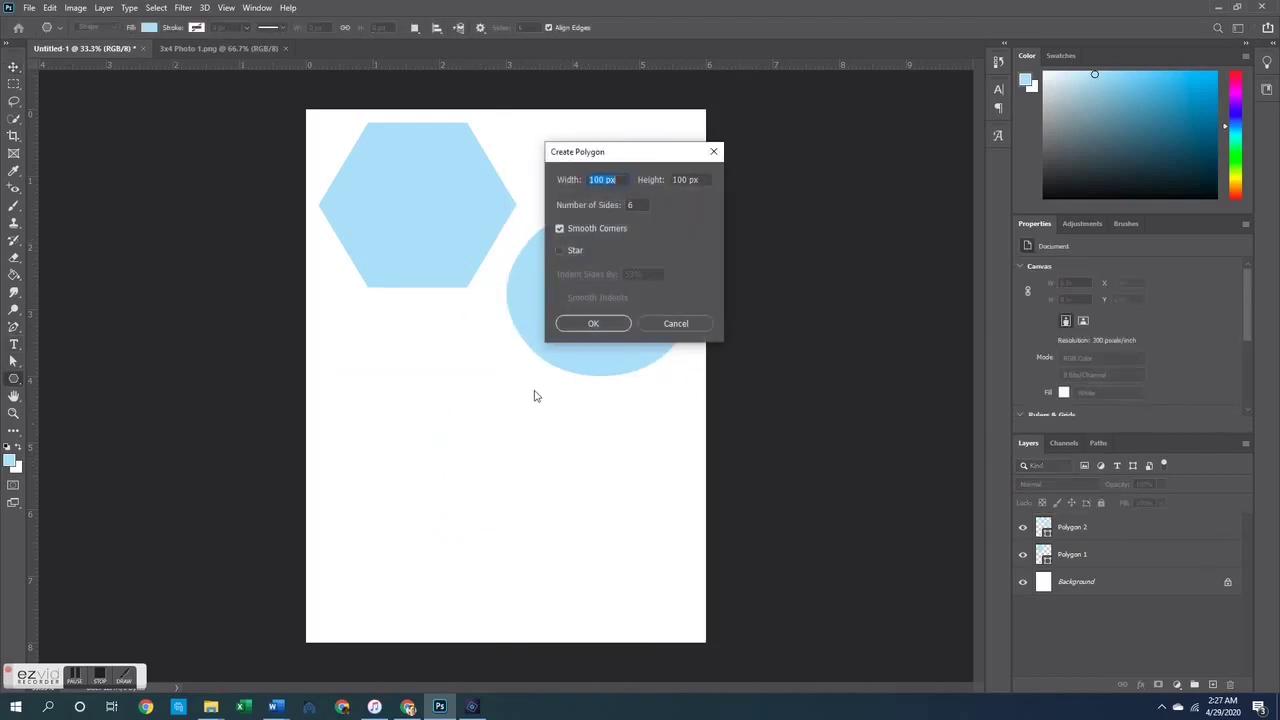
{"action": "left_click", "coordinate": [573, 252]}
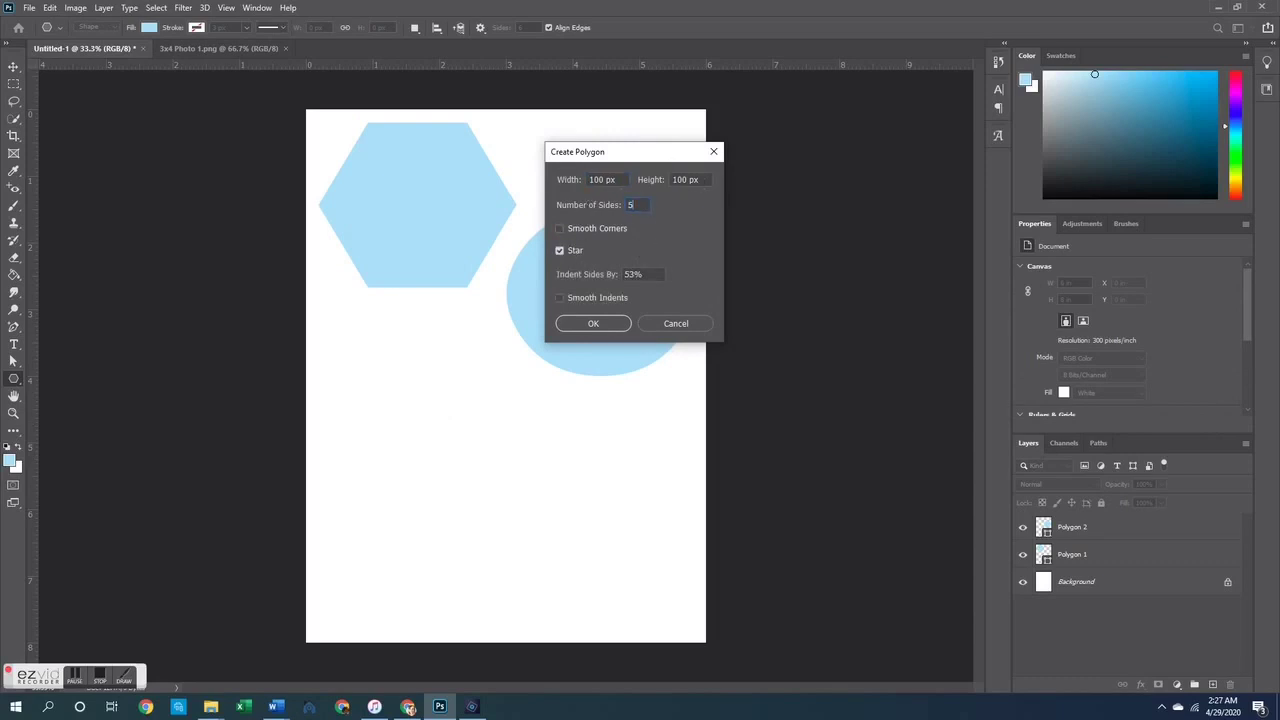
{"action": "left_click", "coordinate": [621, 176]}
{"action": "key", "text": "Return"}
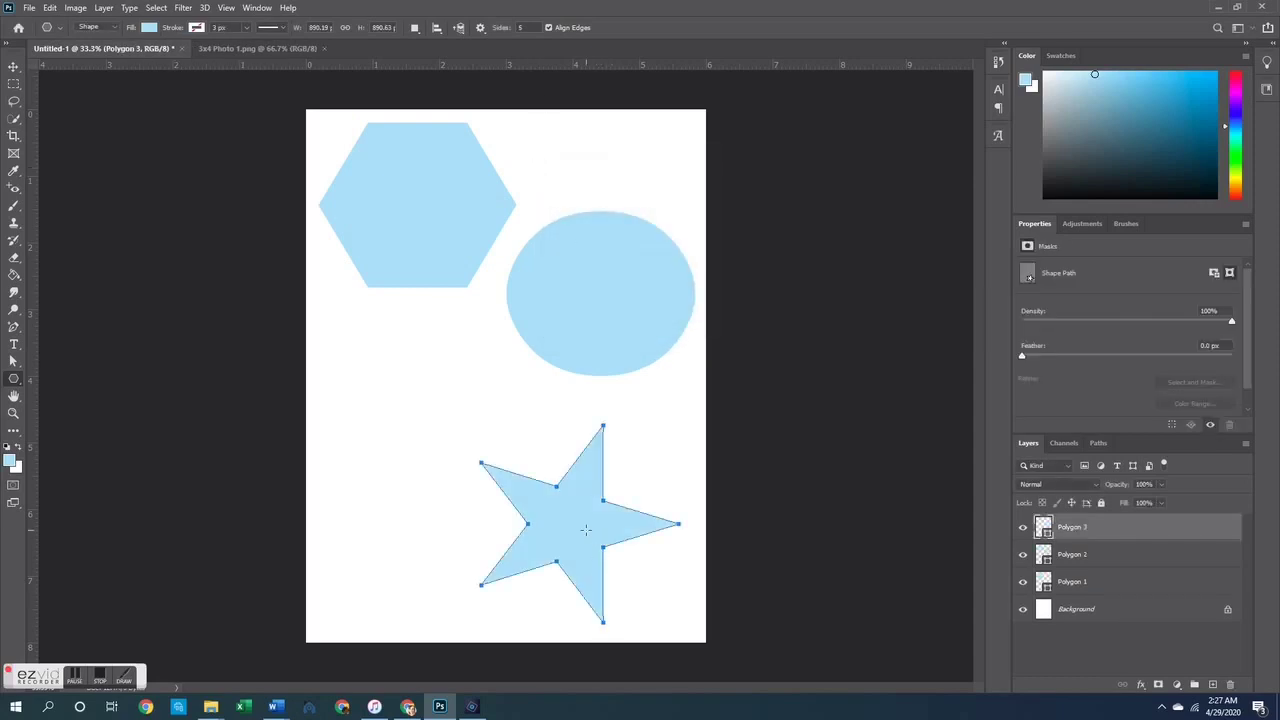
{"action": "left_click_drag", "start_coordinate": [585, 529], "coordinate": [360, 471]}
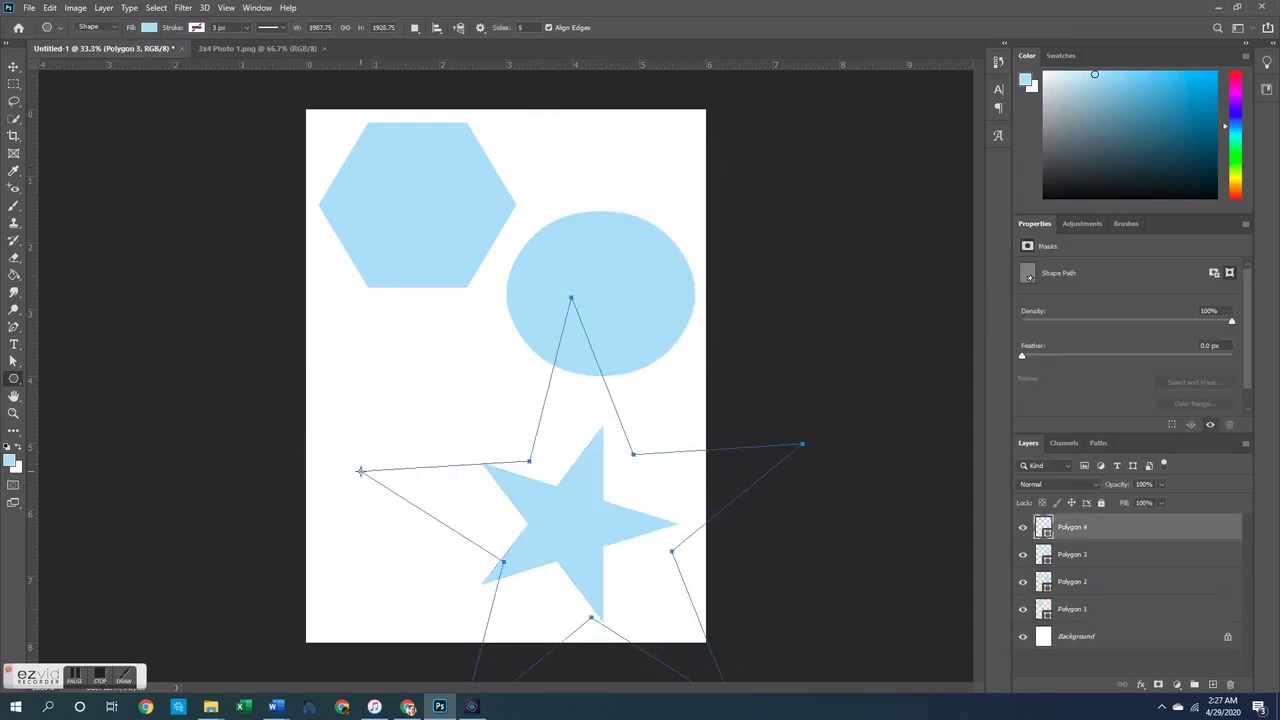
Reposition both stars and delete the hexagon and circle
{"action": "left_click", "coordinate": [13, 66]}
{"action": "left_click_drag", "start_coordinate": [578, 491], "coordinate": [441, 387]}
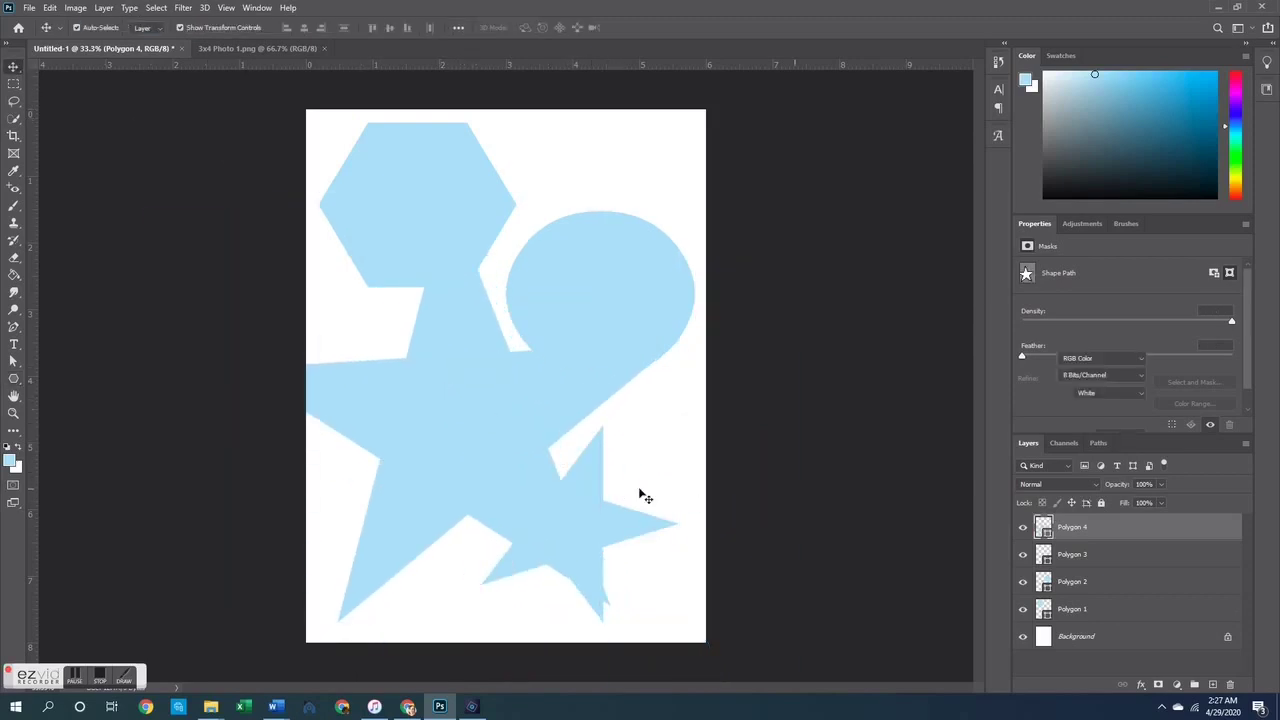
{"action": "left_click_drag", "start_coordinate": [597, 480], "coordinate": [646, 452]}
{"action": "left_click", "coordinate": [827, 457]}
{"action": "left_click_drag", "start_coordinate": [616, 291], "coordinate": [626, 224]}
{"action": "left_click", "coordinate": [437, 196]}
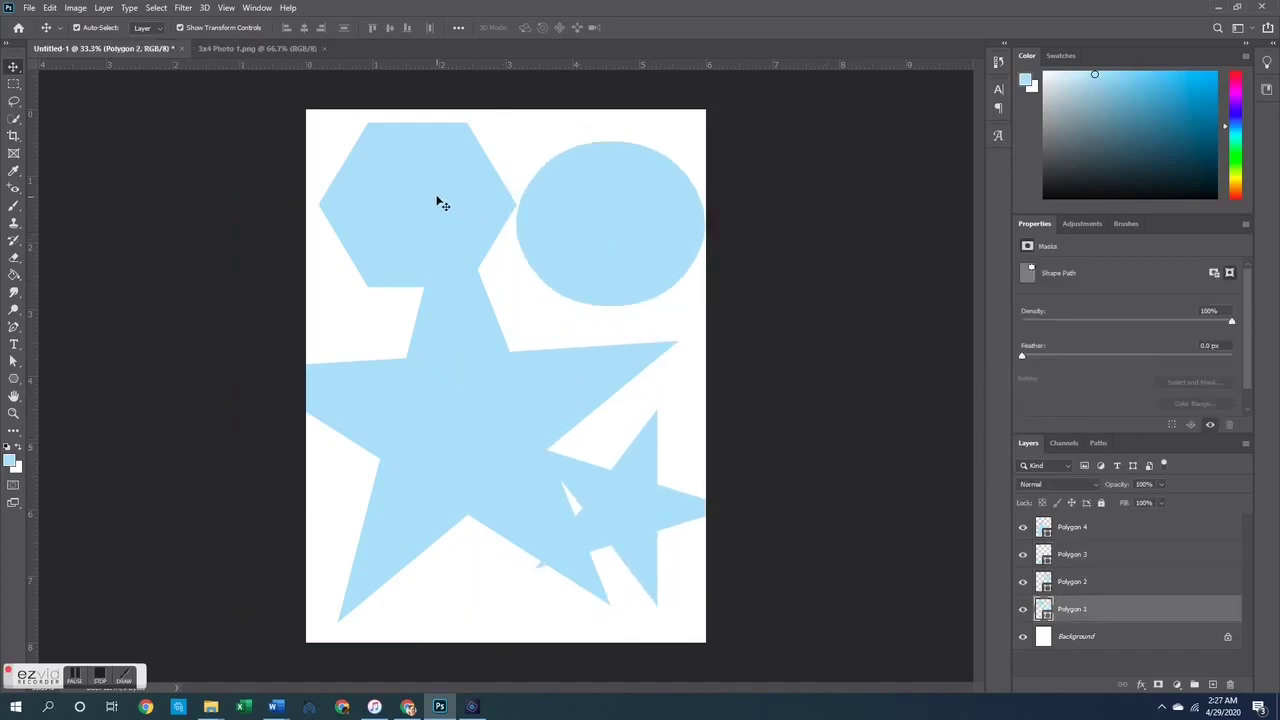
{"action": "key", "text": "Delete"}
{"action": "left_click", "coordinate": [606, 211]}
{"action": "key", "text": "Delete"}
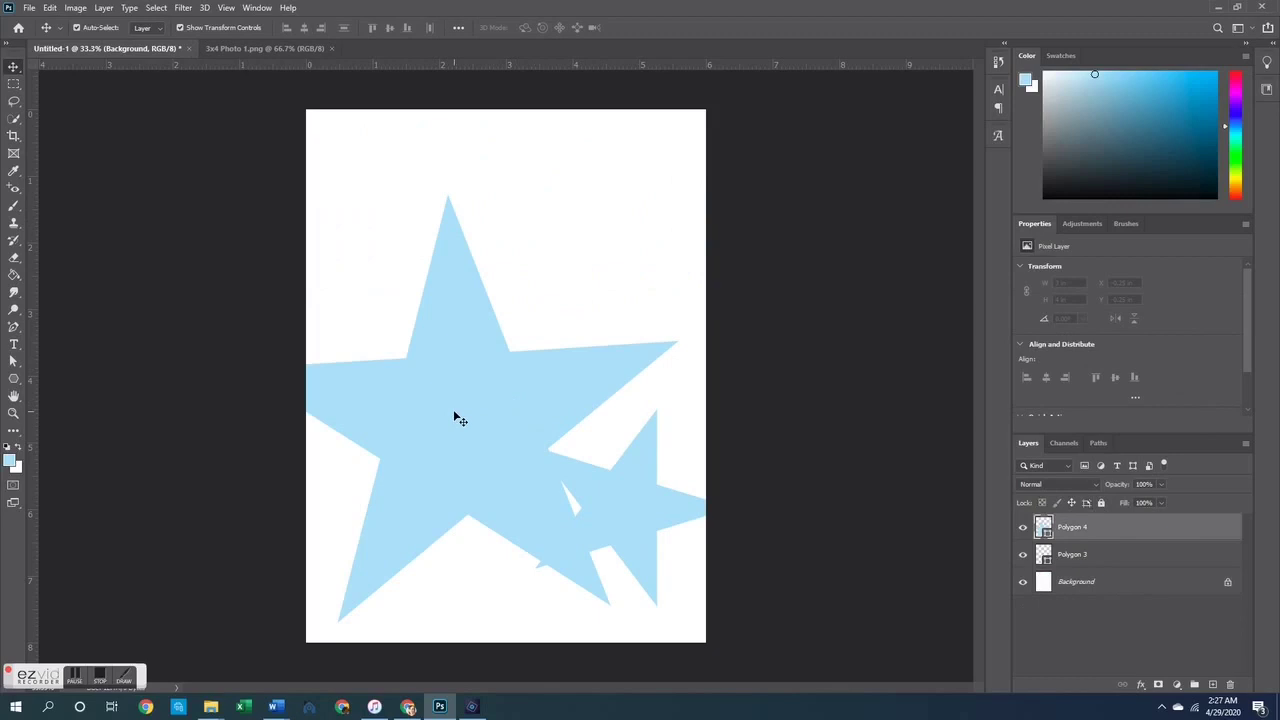
Shrink the big star with Free Transform and move it to the top-left
{"action": "left_click_drag", "start_coordinate": [457, 420], "coordinate": [481, 305]}
{"action": "key", "text": "ctrl+t"}
{"action": "left_click_drag", "start_coordinate": [484, 514], "coordinate": [512, 434]}
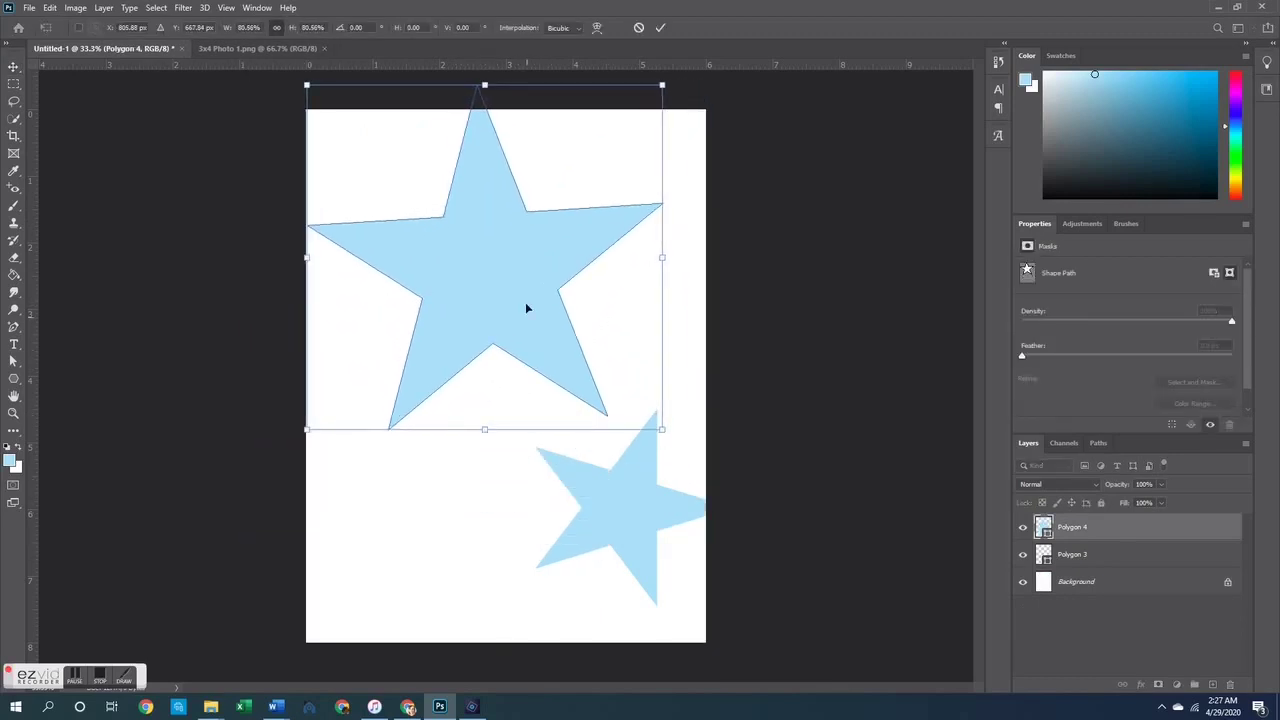
{"action": "left_click_drag", "start_coordinate": [528, 306], "coordinate": [420, 229]}
{"action": "left_click", "coordinate": [840, 323]}
Place the small star beside the big one and duplicate it lower on the page
{"action": "left_click_drag", "start_coordinate": [598, 502], "coordinate": [617, 261]}
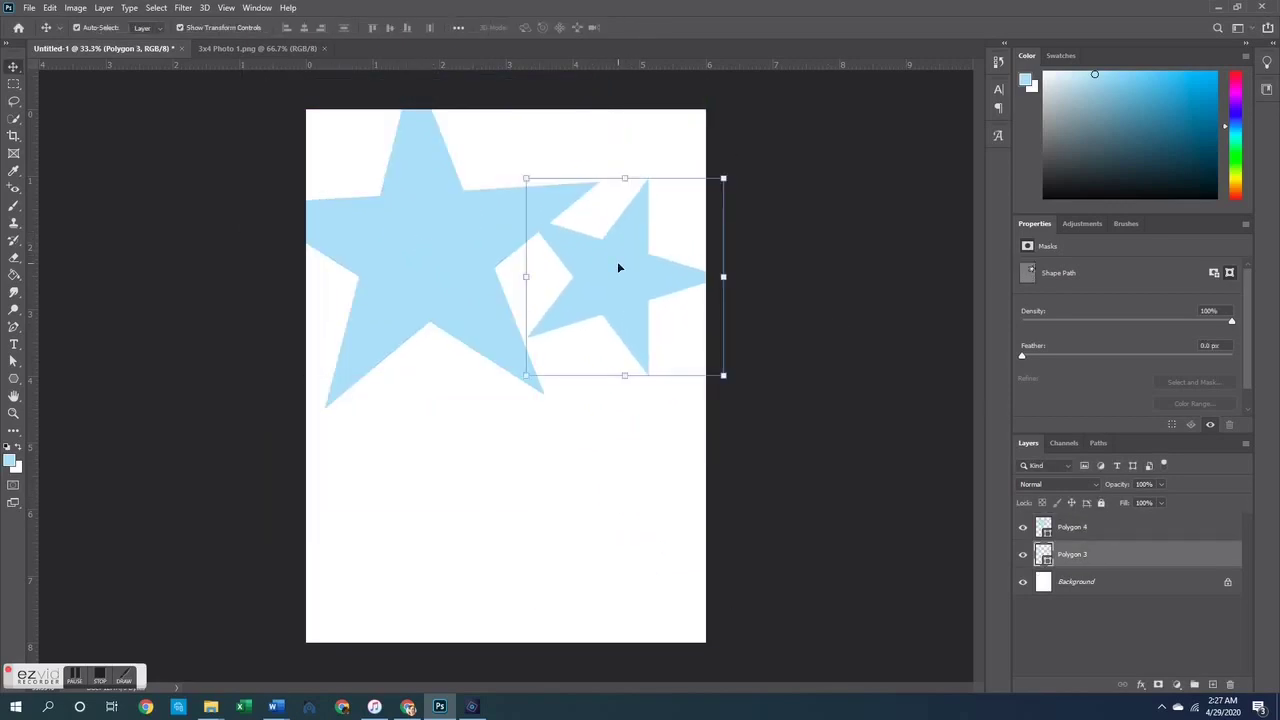
{"action": "left_click_drag", "start_coordinate": [664, 337], "coordinate": [588, 463]}
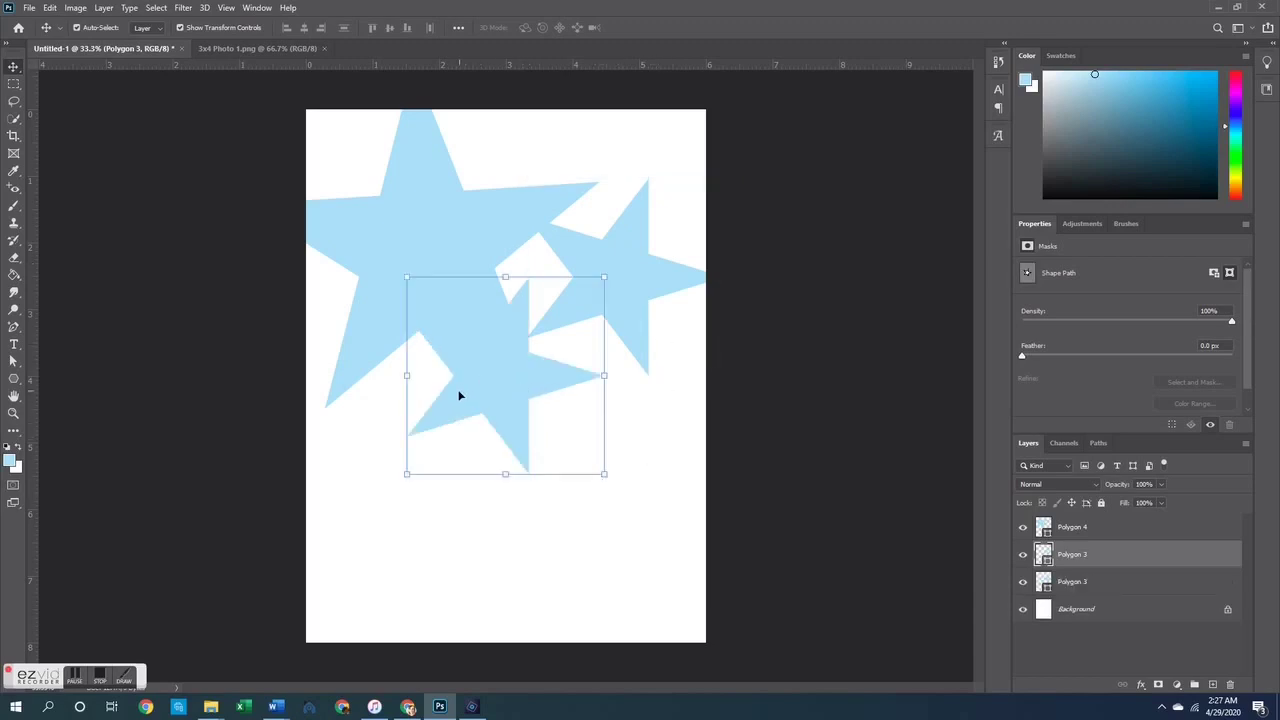
{"action": "left_click_drag", "start_coordinate": [459, 396], "coordinate": [430, 471]}
{"action": "left_click", "coordinate": [884, 470]}
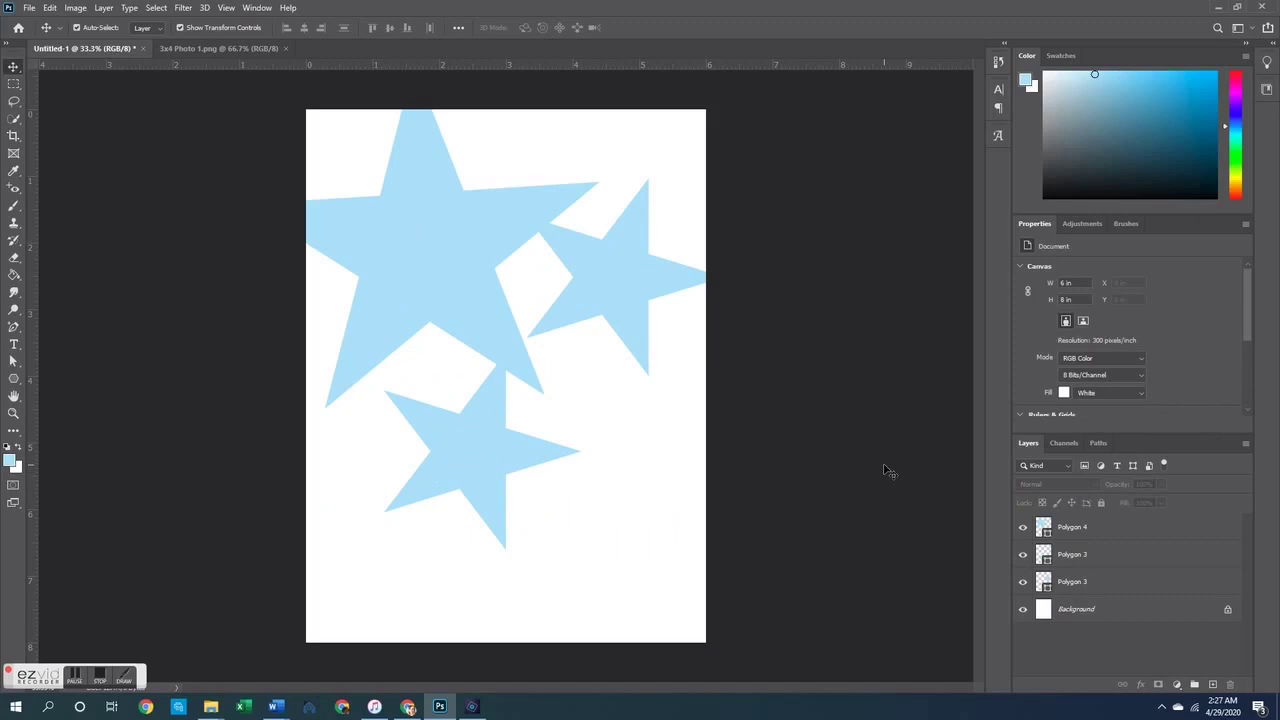
Bring the flower photo from 3x4 Photo 1.png in, enlarged to about 166% over the big star
{"action": "left_click", "coordinate": [216, 49]}
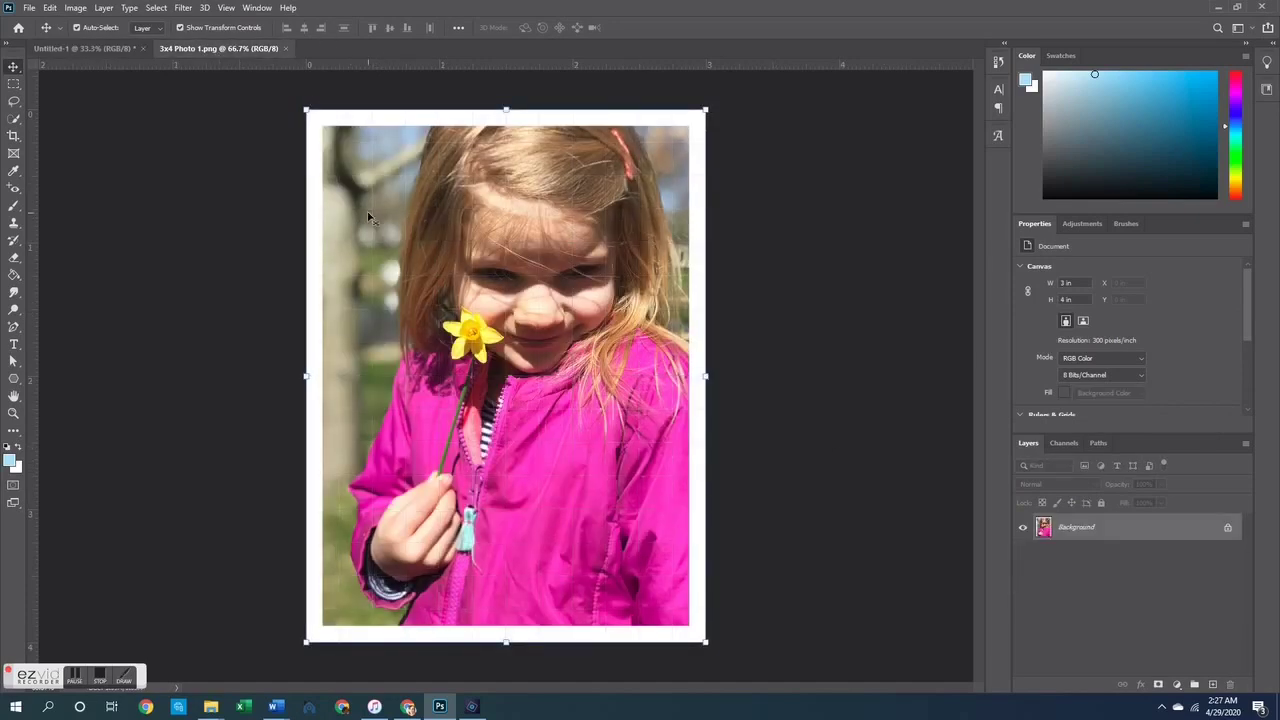
{"action": "left_click_drag", "start_coordinate": [197, 140], "coordinate": [398, 263]}
{"action": "left_click_drag", "start_coordinate": [494, 162], "coordinate": [628, 30]}
{"action": "left_click_drag", "start_coordinate": [520, 218], "coordinate": [520, 296]}
{"action": "key", "text": "Return"}
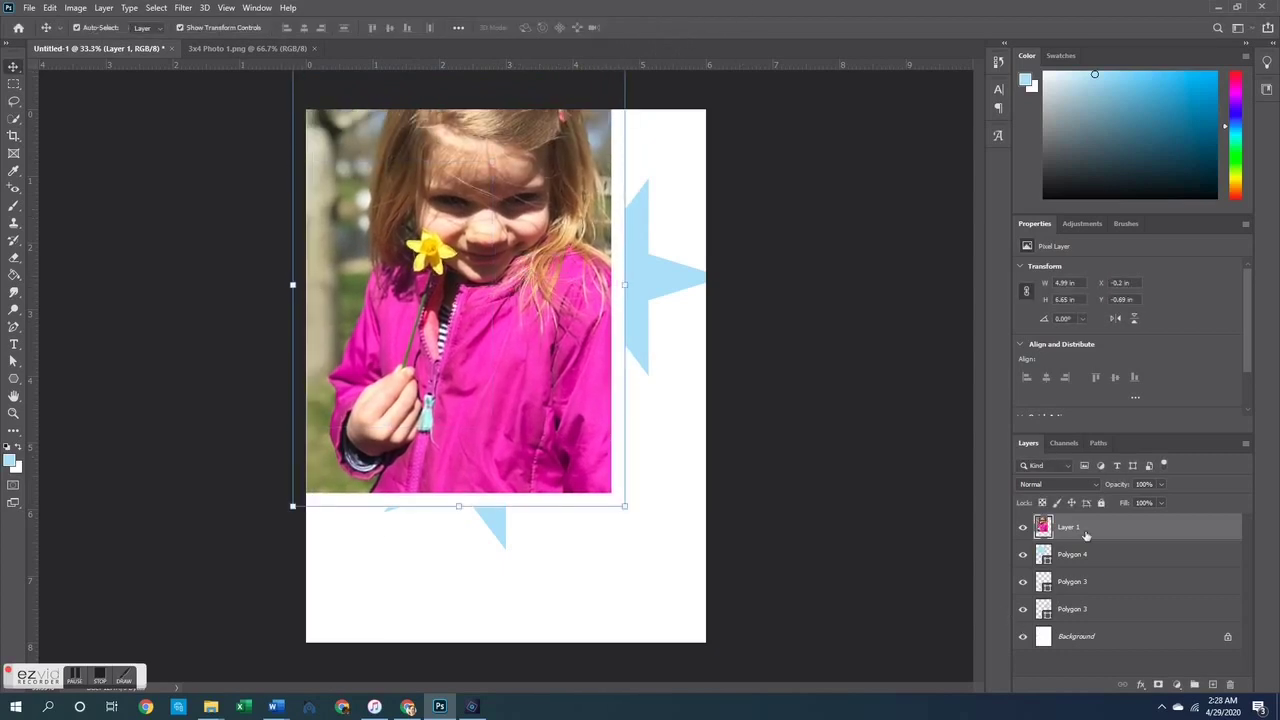
Clip the photo into the big star and position it inside the star
{"action": "right_click", "coordinate": [1087, 532]}
{"action": "left_click", "coordinate": [1130, 383]}
{"action": "left_click_drag", "start_coordinate": [453, 200], "coordinate": [409, 227]}
{"action": "left_click_drag", "start_coordinate": [493, 246], "coordinate": [528, 228]}
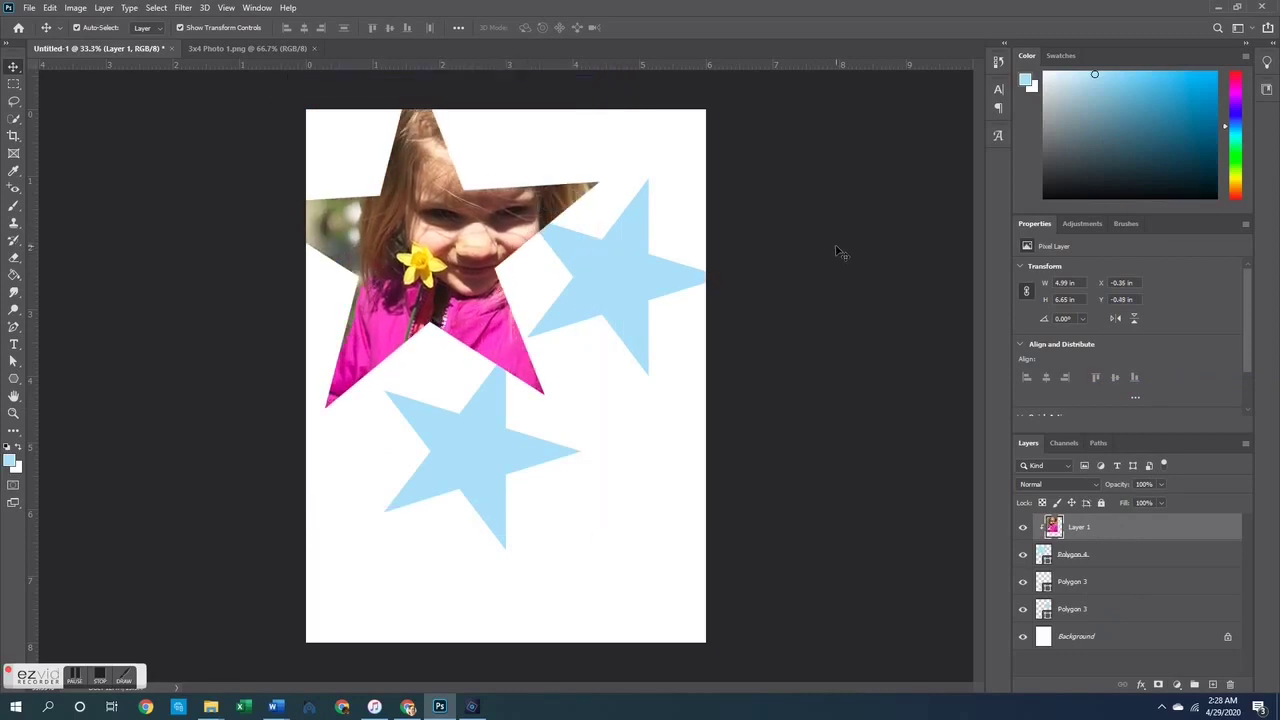
{"action": "left_click", "coordinate": [837, 251]}
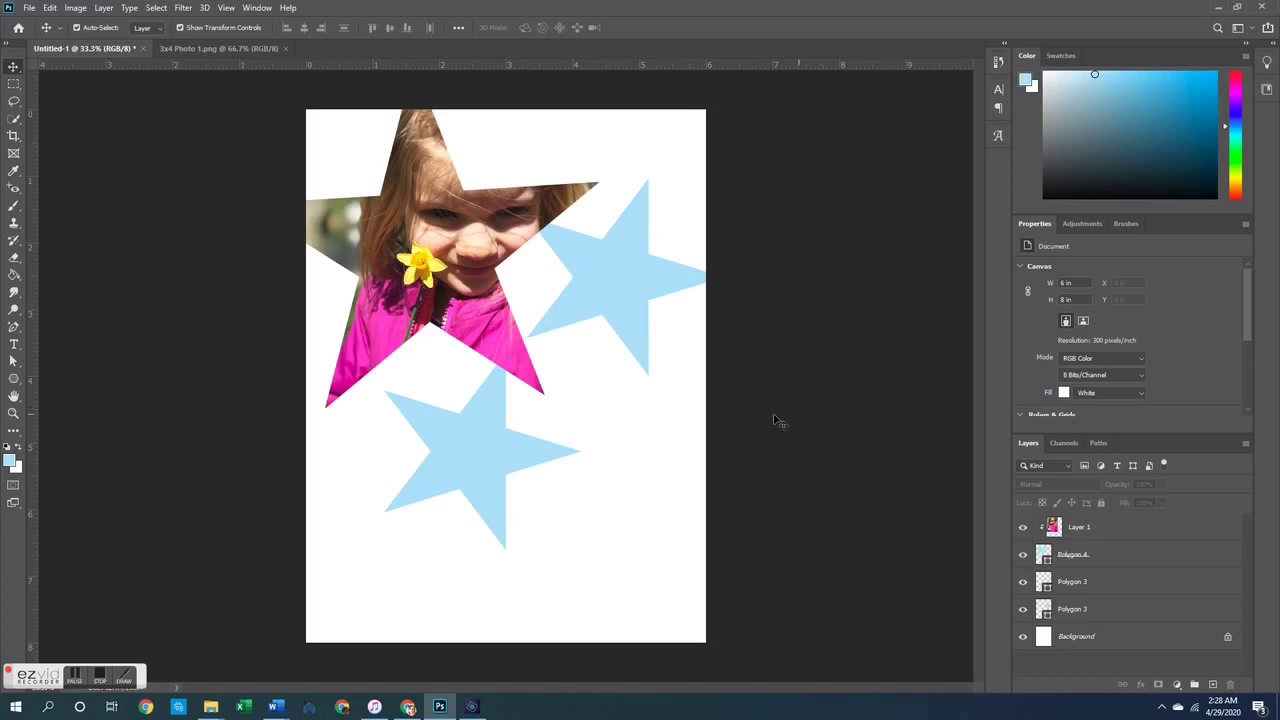
Delete the clipped photo and all three stars from the page
{"action": "left_click", "coordinate": [423, 256]}
{"action": "key", "text": "Delete"}
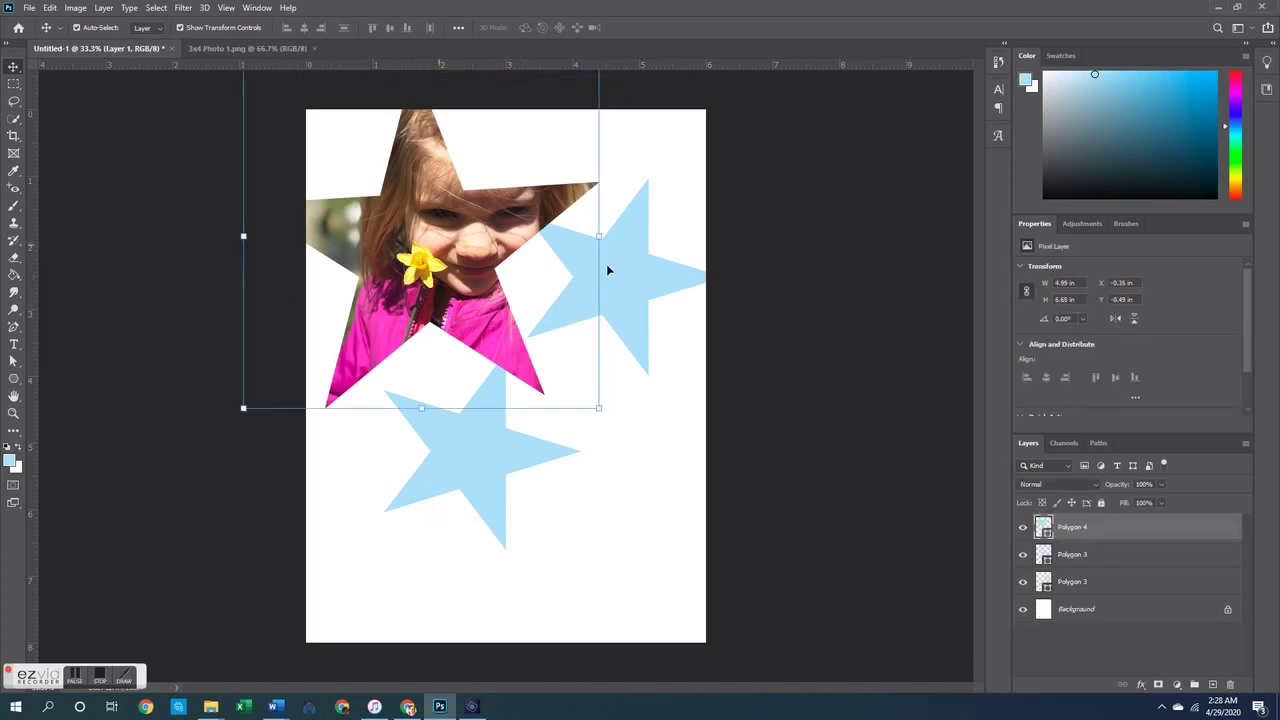
{"action": "left_click", "coordinate": [817, 380]}
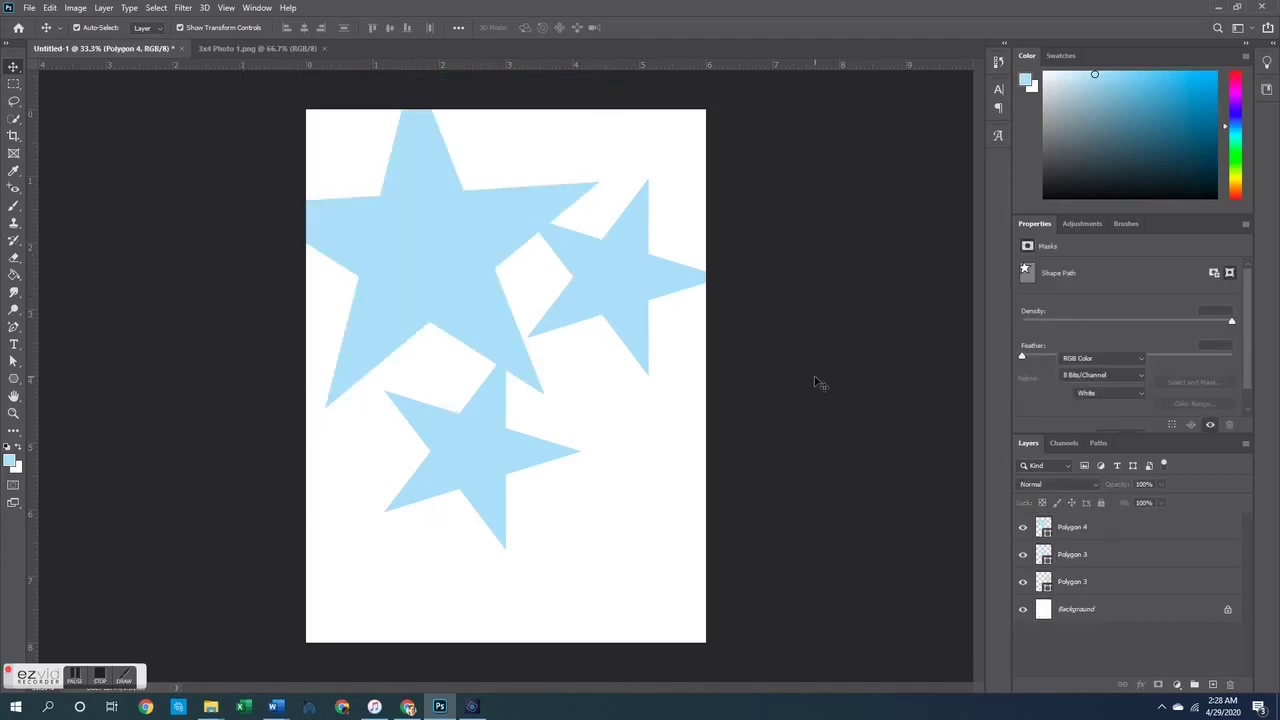
{"action": "left_click", "coordinate": [623, 291]}
{"action": "key", "text": "Delete"}
{"action": "left_click", "coordinate": [438, 273]}
{"action": "key", "text": "Delete"}
{"action": "key", "text": "Delete"}
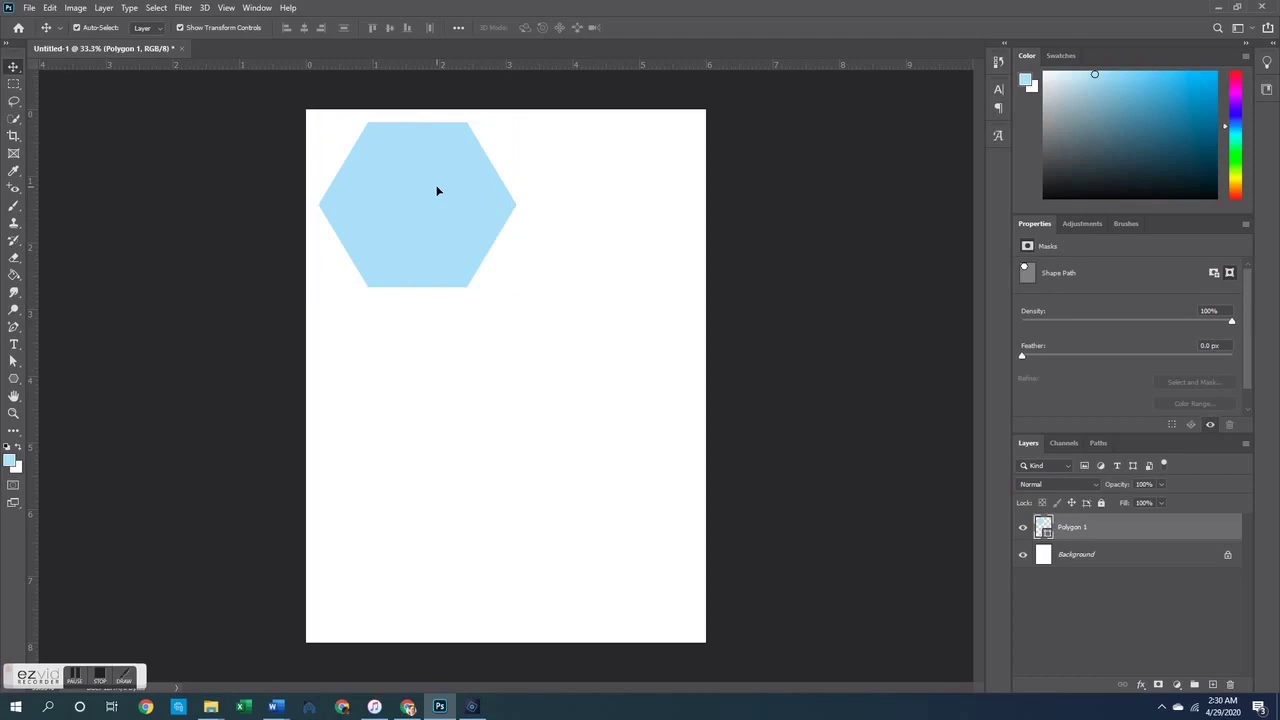
Duplicate the hexagon into an evenly spaced vertical column of three
{"action": "left_click", "coordinate": [437, 193]}
{"action": "mouse_move", "coordinate": [424, 186]}
{"action": "left_mouse_down"}
{"action": "mouse_move", "coordinate": [446, 166]}
{"action": "mouse_move", "coordinate": [424, 186]}
{"action": "left_mouse_up"}
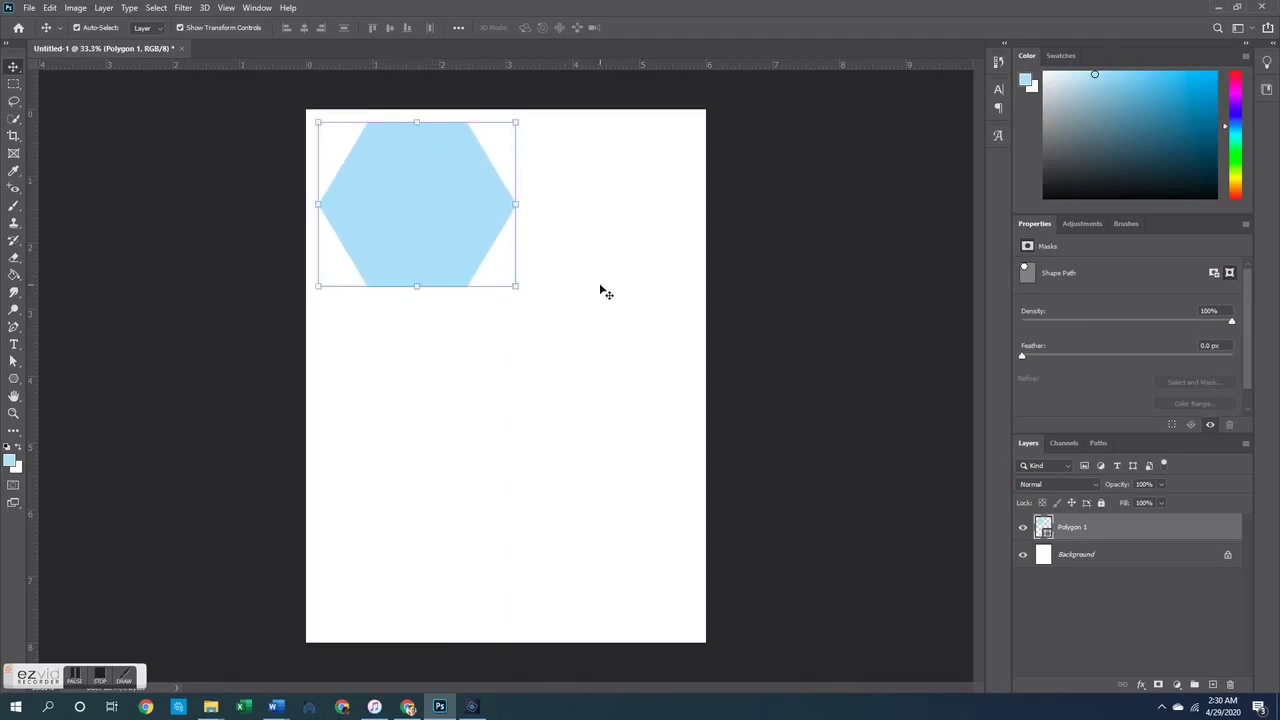
{"action": "left_click_drag", "start_coordinate": [468, 140], "coordinate": [557, 309]}
{"action": "left_click_drag", "start_coordinate": [503, 343], "coordinate": [426, 337]}
{"action": "key", "text": "ctrl+v"}
{"action": "left_click_drag", "start_coordinate": [537, 393], "coordinate": [438, 502]}
{"action": "left_click", "coordinate": [606, 474]}
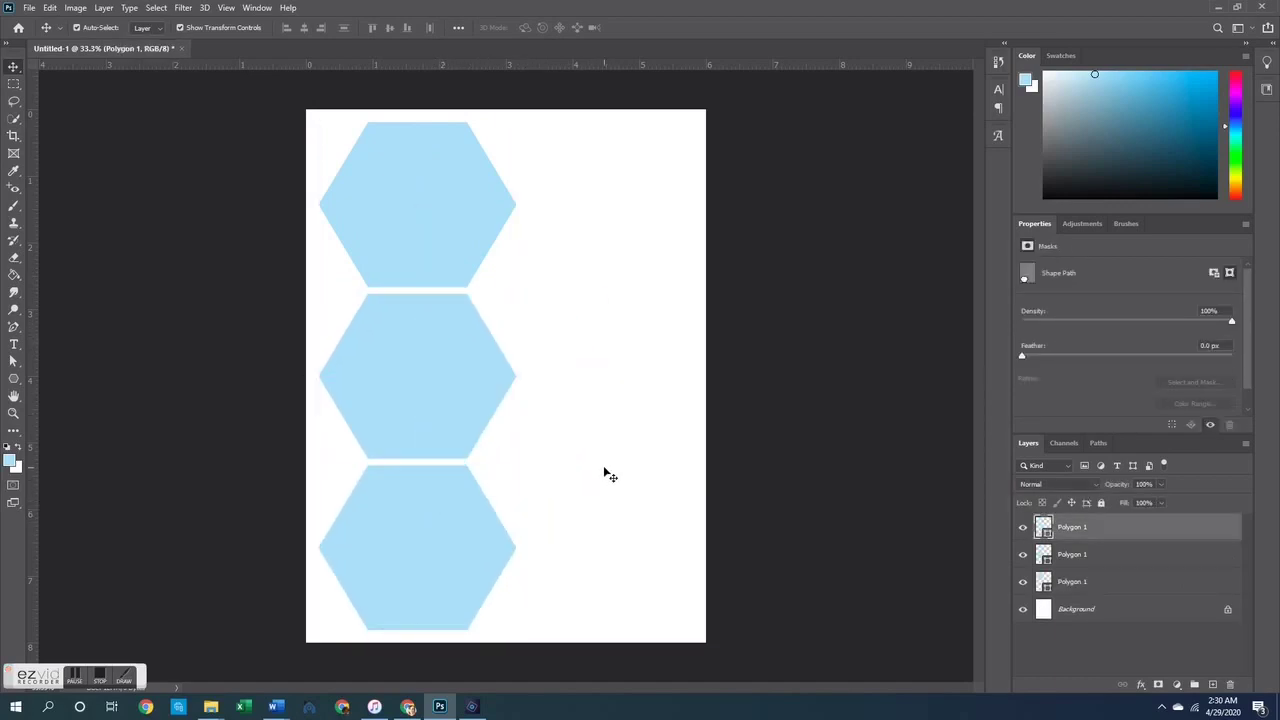
{"action": "left_click_drag", "start_coordinate": [418, 182], "coordinate": [423, 168]}
{"action": "left_click_drag", "start_coordinate": [460, 375], "coordinate": [420, 350]}
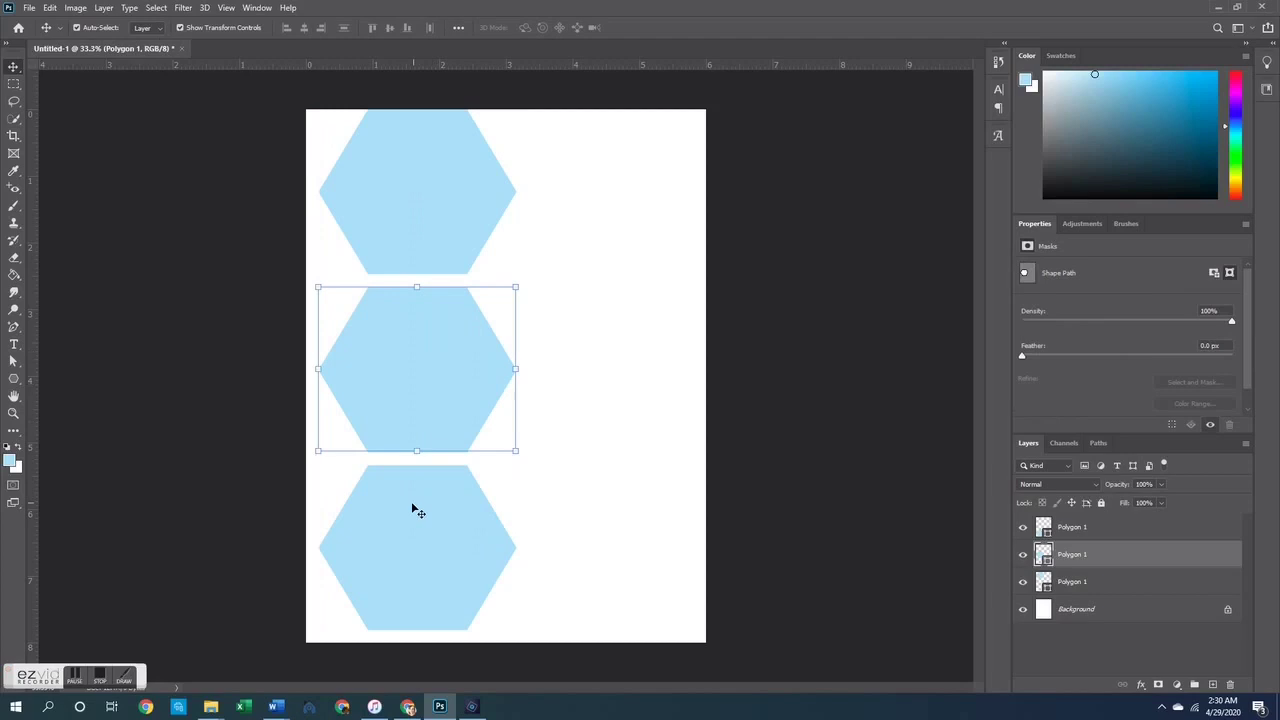
{"action": "left_click_drag", "start_coordinate": [414, 486], "coordinate": [420, 386]}
Start a second, offset column with hexagon copies to the right
{"action": "left_click_drag", "start_coordinate": [596, 383], "coordinate": [548, 268]}
{"action": "left_click", "coordinate": [758, 292]}
{"action": "left_click_drag", "start_coordinate": [496, 358], "coordinate": [576, 443]}
{"action": "left_click", "coordinate": [737, 366]}
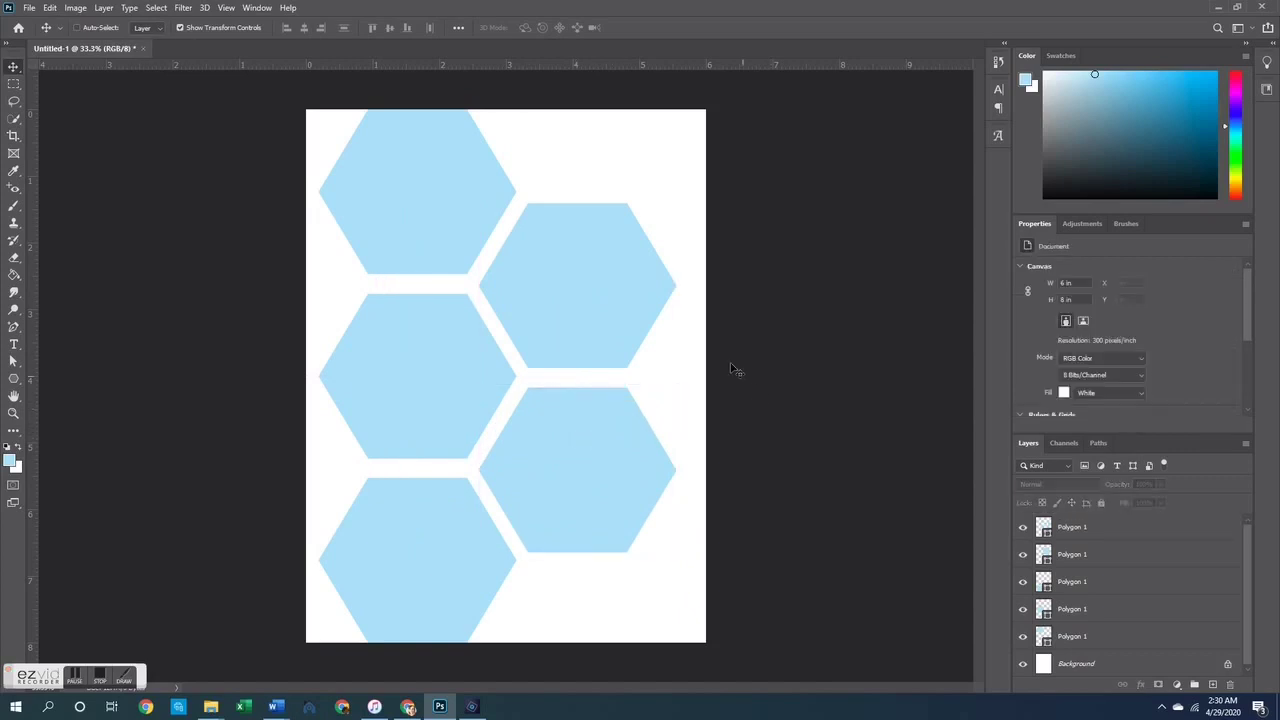
{"action": "left_click_drag", "start_coordinate": [432, 380], "coordinate": [581, 594]}
Move two hexagon copies to the top of the right column and the top-right edge
{"action": "left_click", "coordinate": [754, 523]}
{"action": "left_click", "coordinate": [603, 517]}
{"action": "left_click_drag", "start_coordinate": [497, 431], "coordinate": [571, 162]}
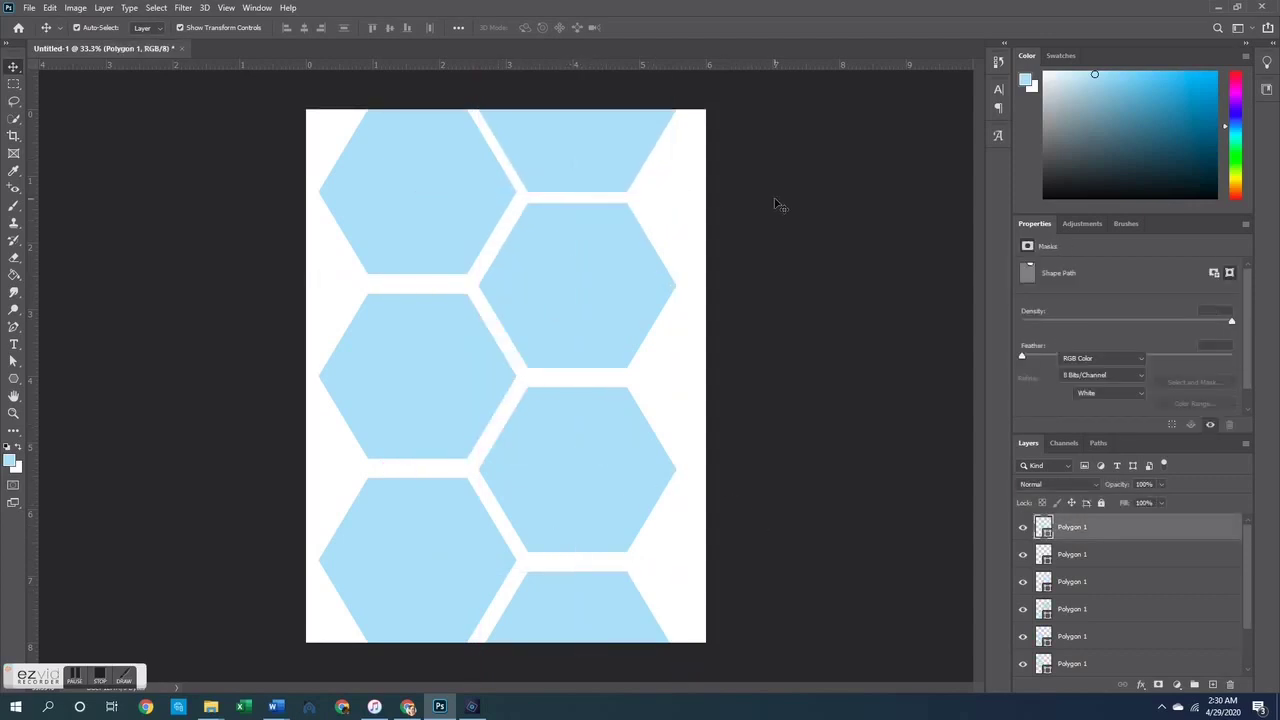
{"action": "left_click", "coordinate": [503, 250]}
{"action": "left_click_drag", "start_coordinate": [432, 374], "coordinate": [663, 195]}
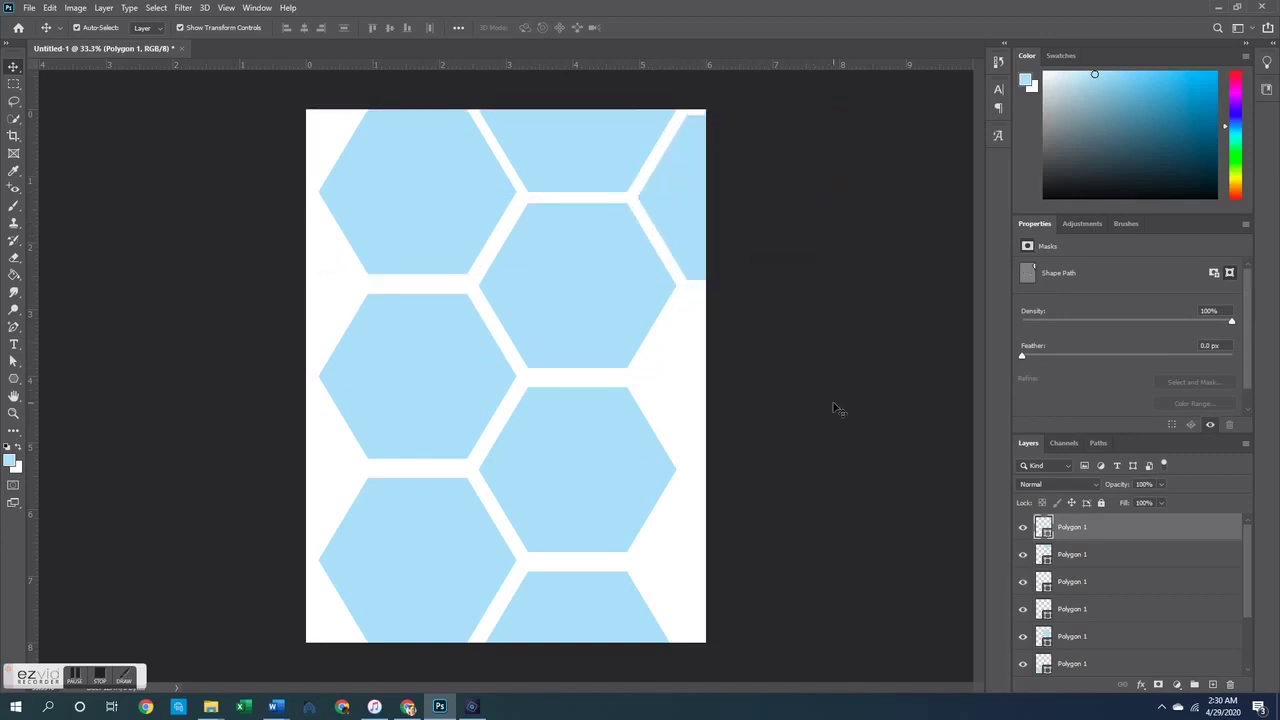
Paste another hexagon and try placing it at the right edge and top-left corner, undoing the attempts
{"action": "key", "text": "ctrl+v"}
{"action": "left_click_drag", "start_coordinate": [455, 360], "coordinate": [683, 353]}
{"action": "key", "text": "ctrl+z"}
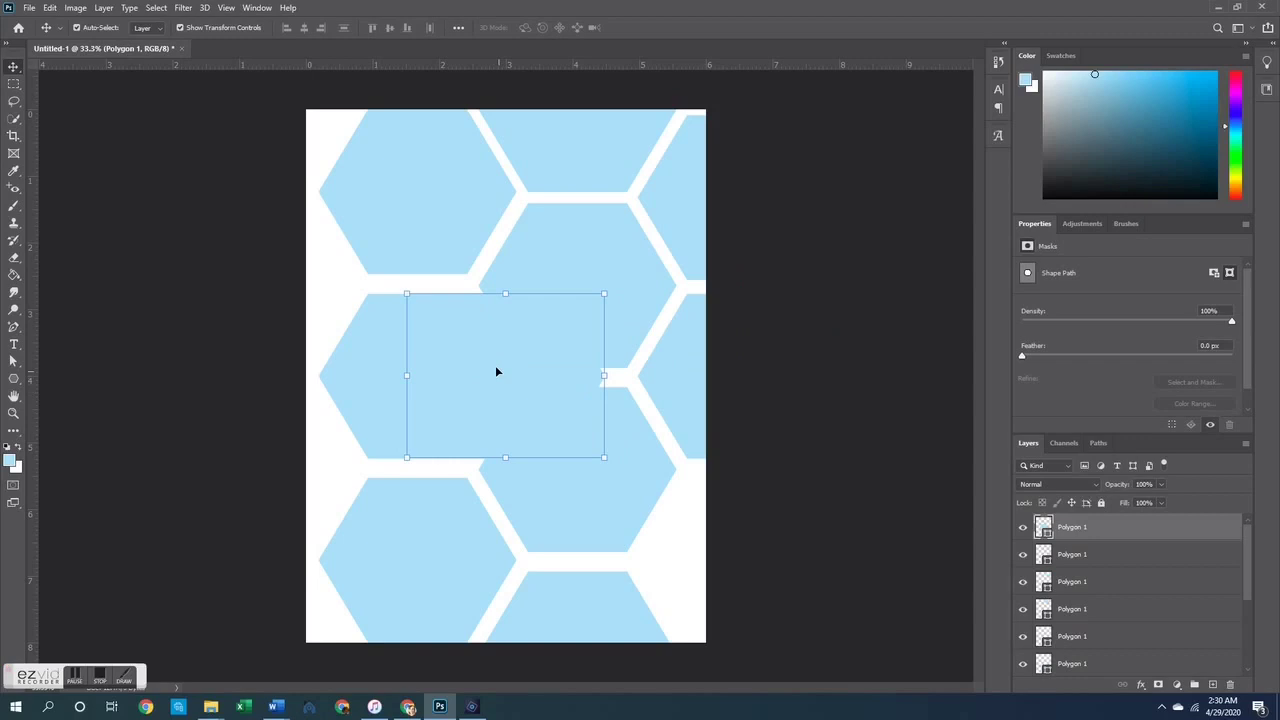
{"action": "left_click_drag", "start_coordinate": [497, 371], "coordinate": [726, 553]}
{"action": "key", "text": "ctrl+z"}
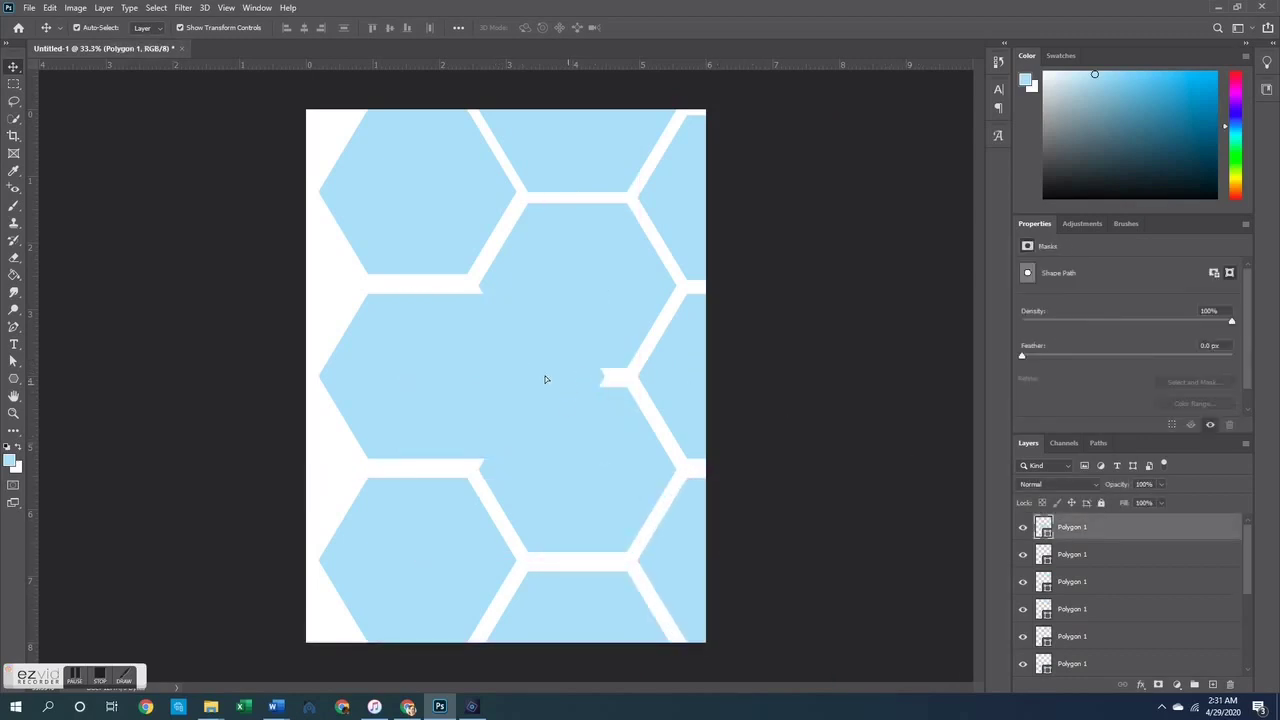
{"action": "left_click_drag", "start_coordinate": [545, 379], "coordinate": [318, 125]}
{"action": "left_click", "coordinate": [288, 246]}
{"action": "left_click", "coordinate": [246, 240]}
{"action": "key", "text": "ctrl+z"}
{"action": "key", "text": "ctrl+z"}
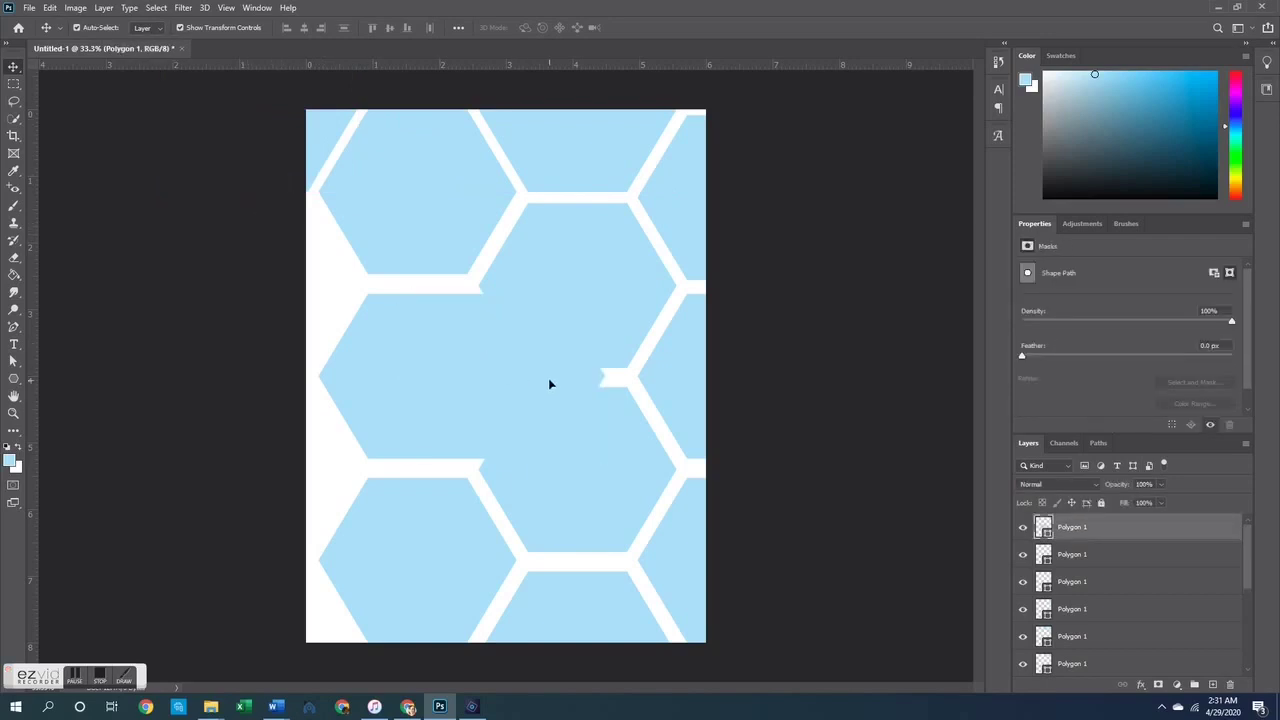
Place hexagons in the top-left and along the left edge of the honeycomb
{"action": "left_click_drag", "start_coordinate": [548, 383], "coordinate": [308, 294]}
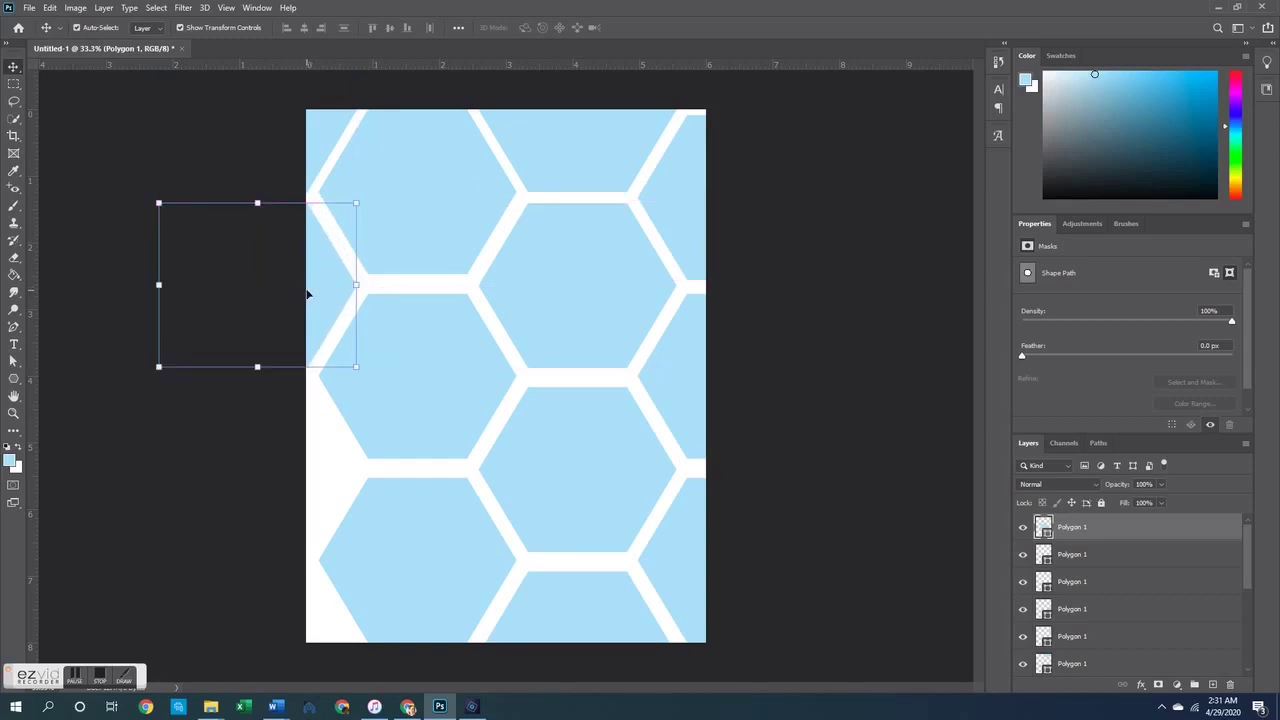
{"action": "left_click", "coordinate": [190, 400]}
{"action": "mouse_move", "coordinate": [313, 157]}
{"action": "left_mouse_down"}
{"action": "mouse_move", "coordinate": [296, 144]}
{"action": "mouse_move", "coordinate": [309, 148]}
{"action": "left_mouse_up"}
{"action": "left_click", "coordinate": [831, 194]}
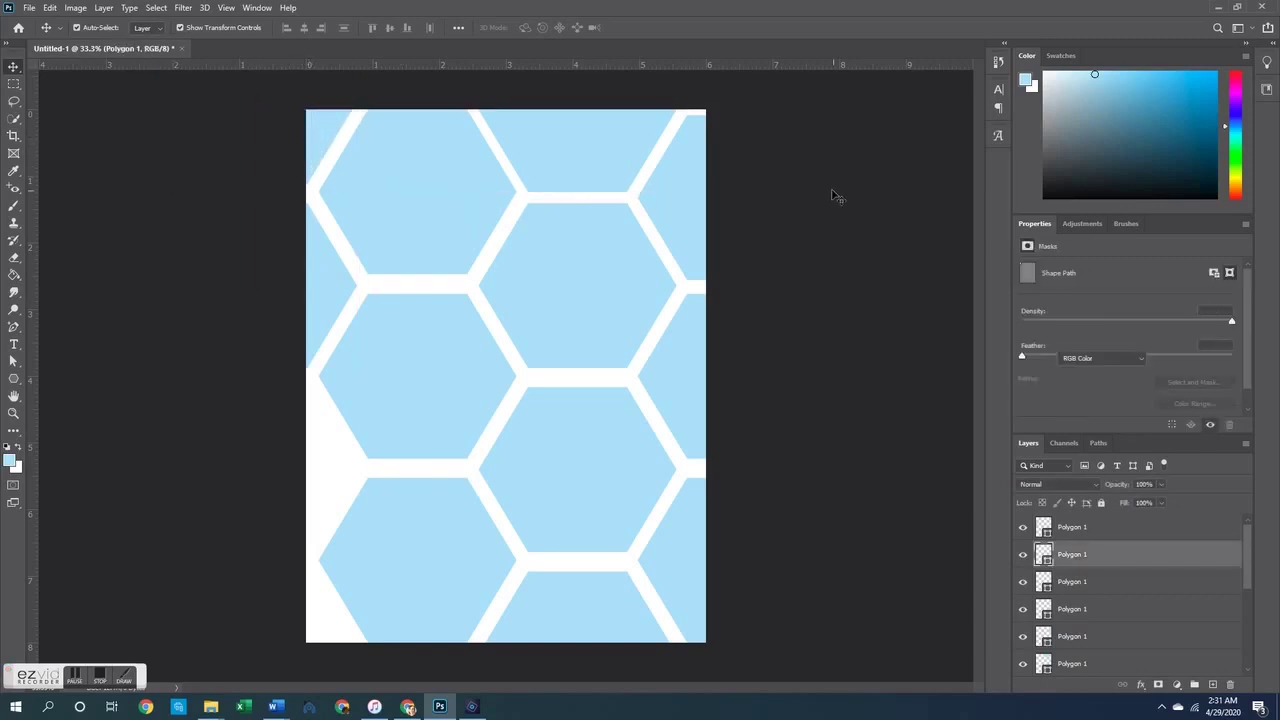
{"action": "left_click_drag", "start_coordinate": [380, 343], "coordinate": [306, 455]}
{"action": "left_click", "coordinate": [820, 440]}
Move a hexagon into the bottom-left corner and line it up with its neighbours
{"action": "left_click", "coordinate": [559, 345]}
{"action": "left_click_drag", "start_coordinate": [559, 345], "coordinate": [307, 615]}
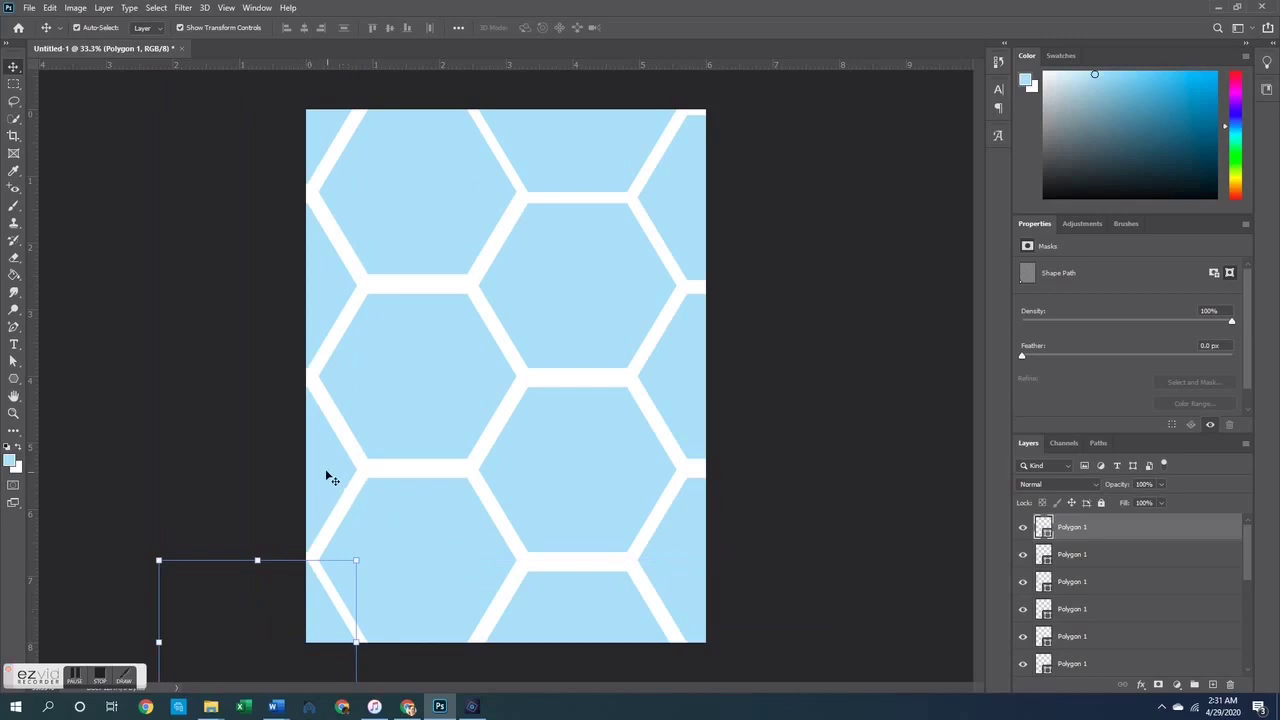
{"action": "left_click_drag", "start_coordinate": [327, 473], "coordinate": [325, 467]}
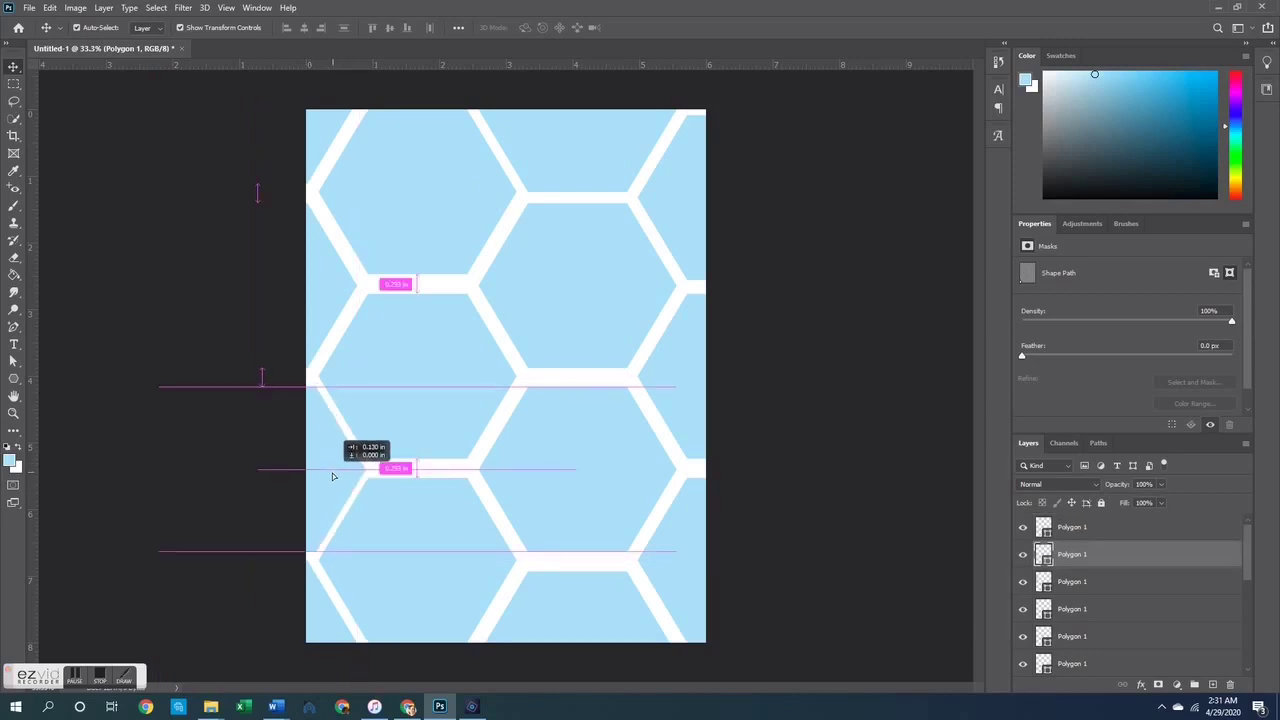
{"action": "left_click_drag", "start_coordinate": [333, 476], "coordinate": [326, 474]}
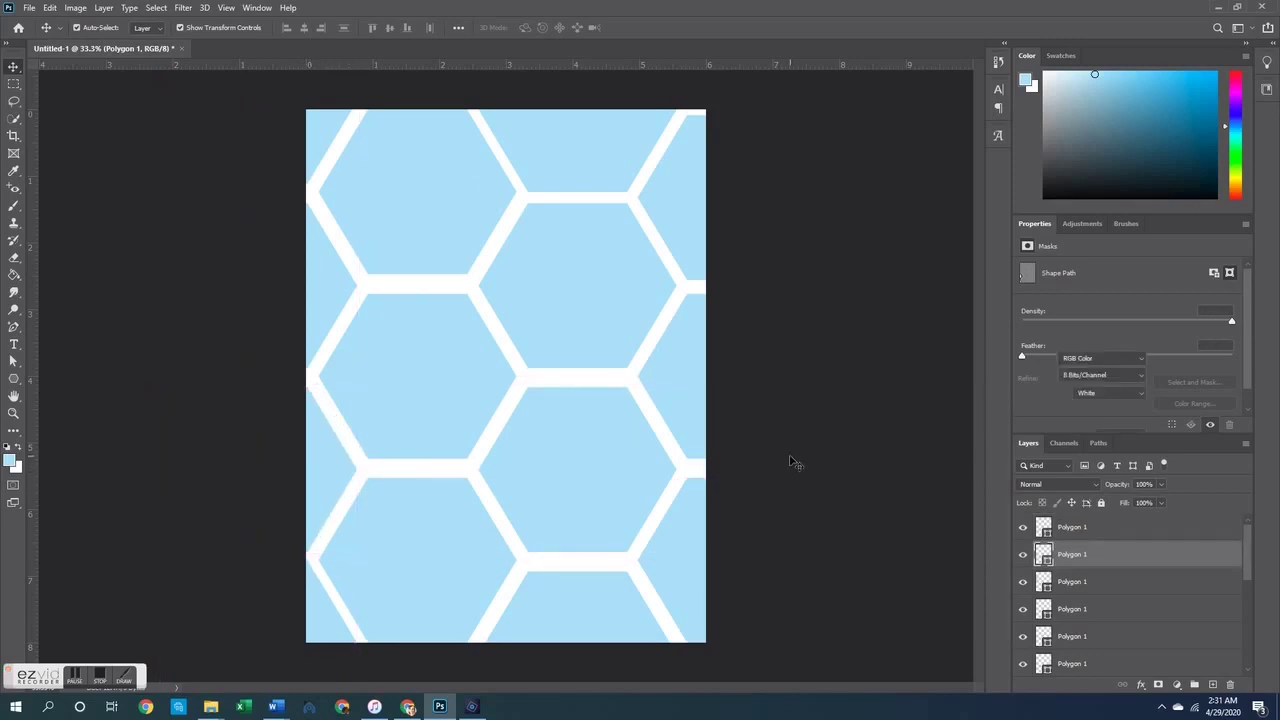
Open the four files 3x4 Photo 1 through 3x4 Photo 4
{"action": "left_click", "coordinate": [794, 463]}
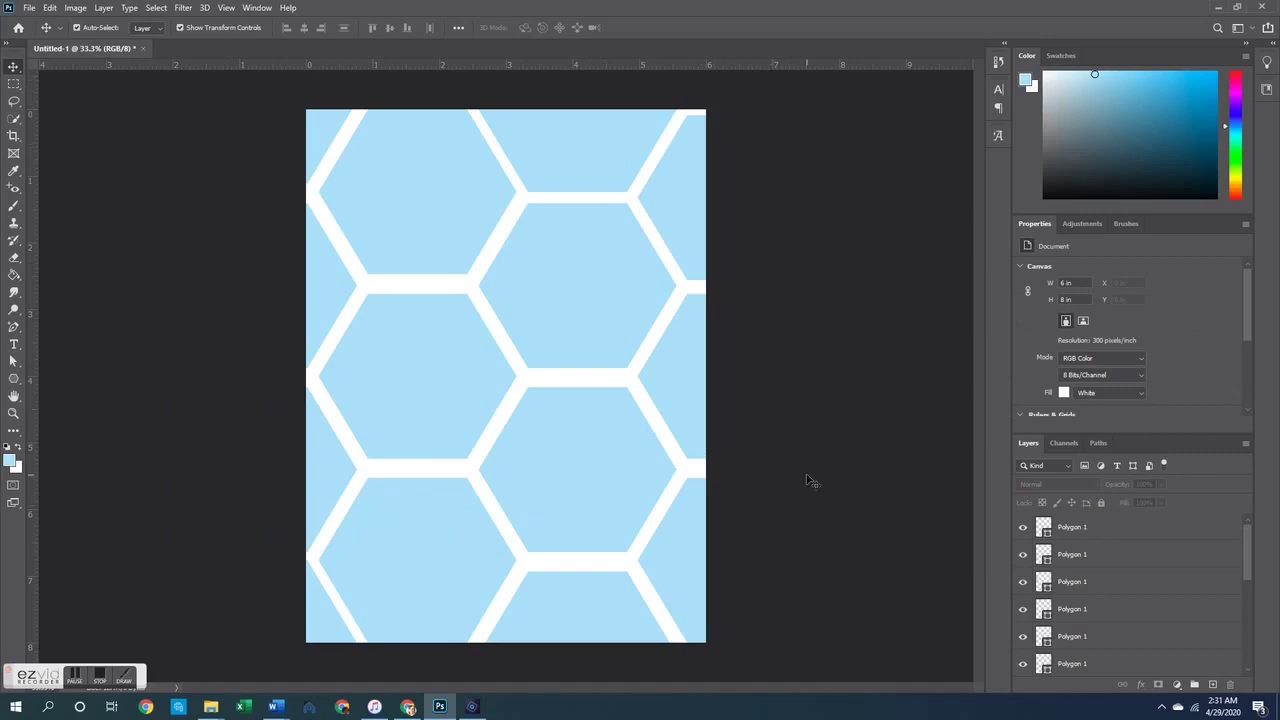
{"action": "key", "text": "ctrl+o"}
{"action": "left_click", "coordinate": [528, 315]}
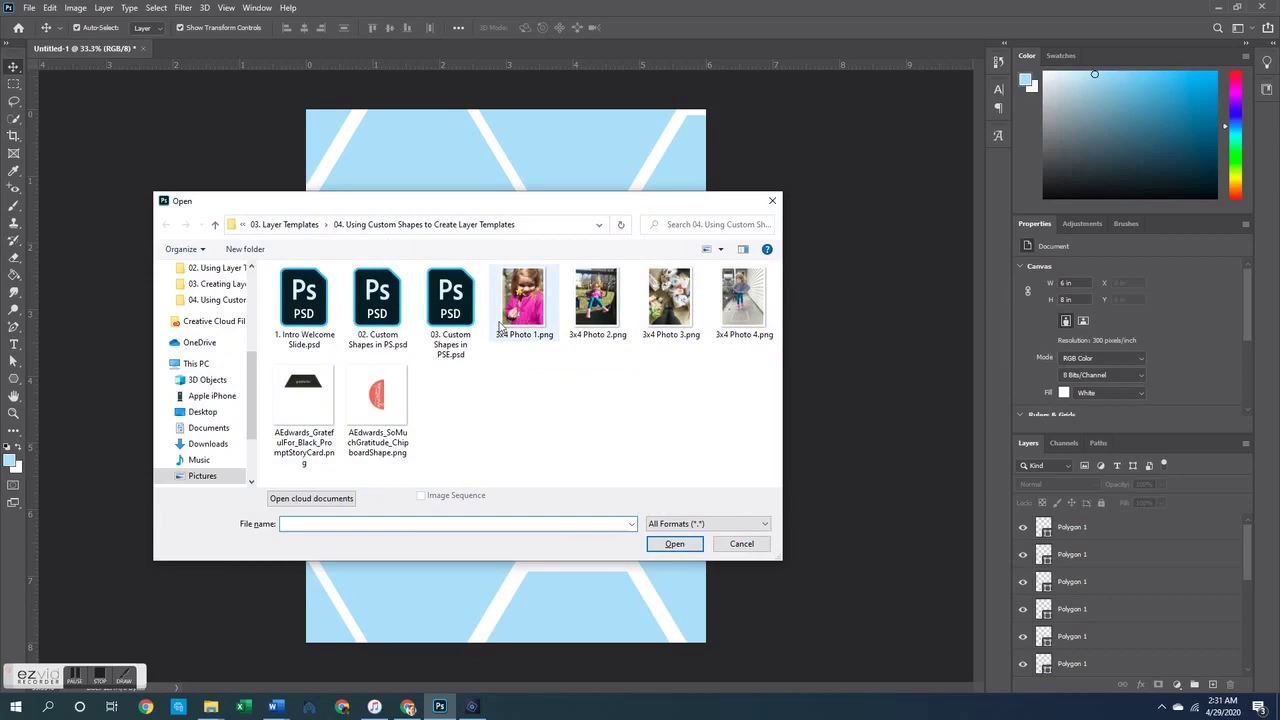
{"action": "left_click", "coordinate": [763, 325], "text": "shift"}
{"action": "key", "text": "Return"}
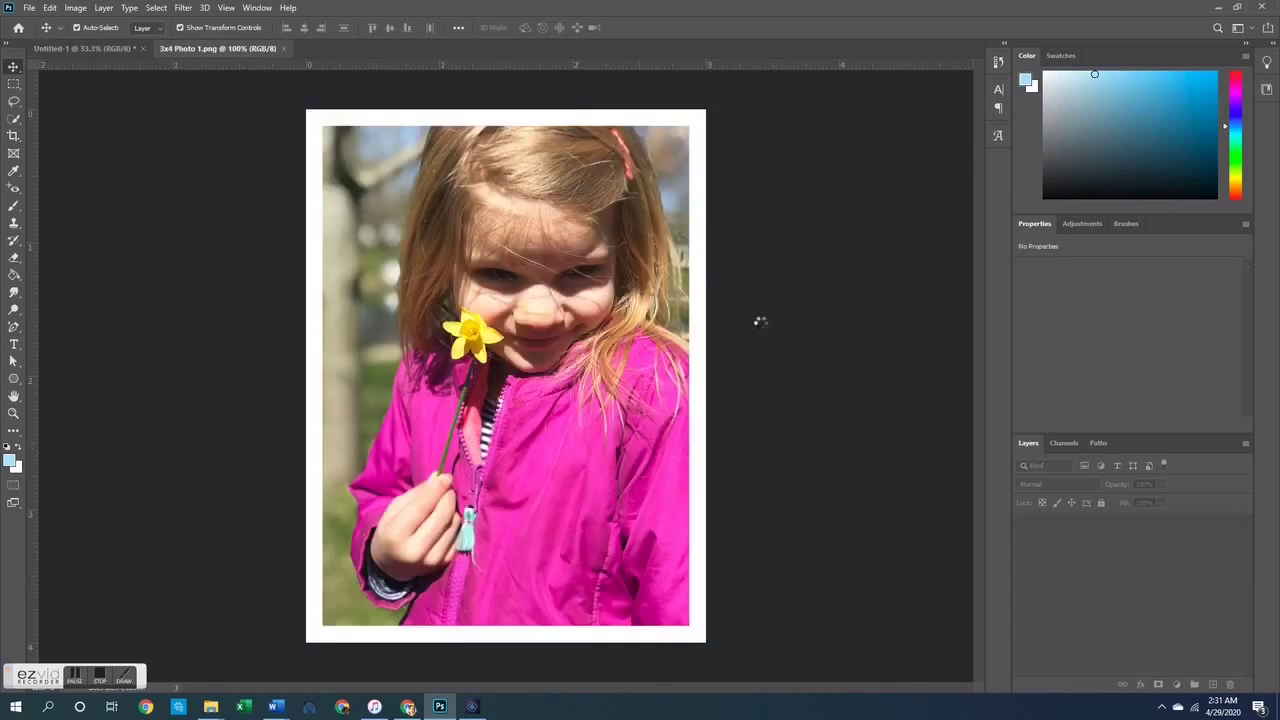
Bring 3x4 Photo 1 into the collage, clip it into the top-left hexagon, and enlarge it to fill
{"action": "left_click", "coordinate": [208, 47]}
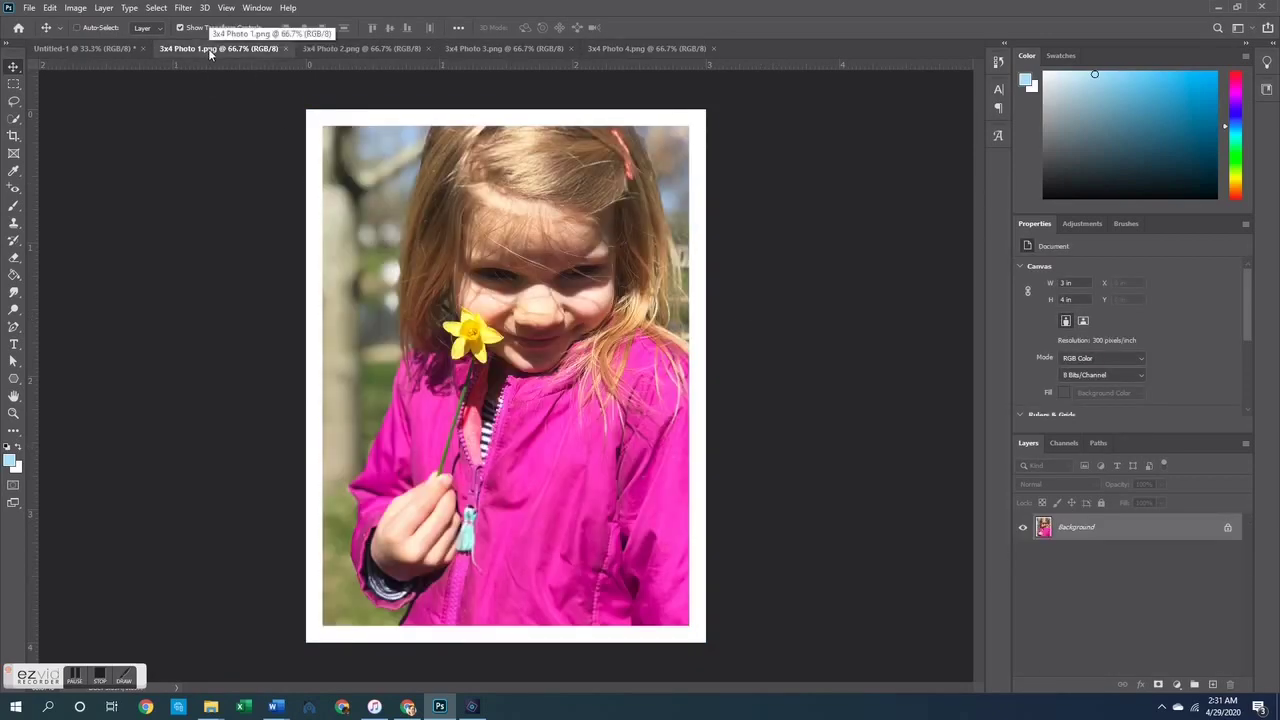
{"action": "mouse_move", "coordinate": [420, 220]}
{"action": "left_mouse_down"}
{"action": "mouse_move", "coordinate": [94, 46]}
{"action": "mouse_move", "coordinate": [400, 262]}
{"action": "mouse_move", "coordinate": [397, 214]}
{"action": "mouse_move", "coordinate": [522, 373]}
{"action": "mouse_move", "coordinate": [438, 222]}
{"action": "left_mouse_up"}
{"action": "right_click", "coordinate": [1110, 669]}
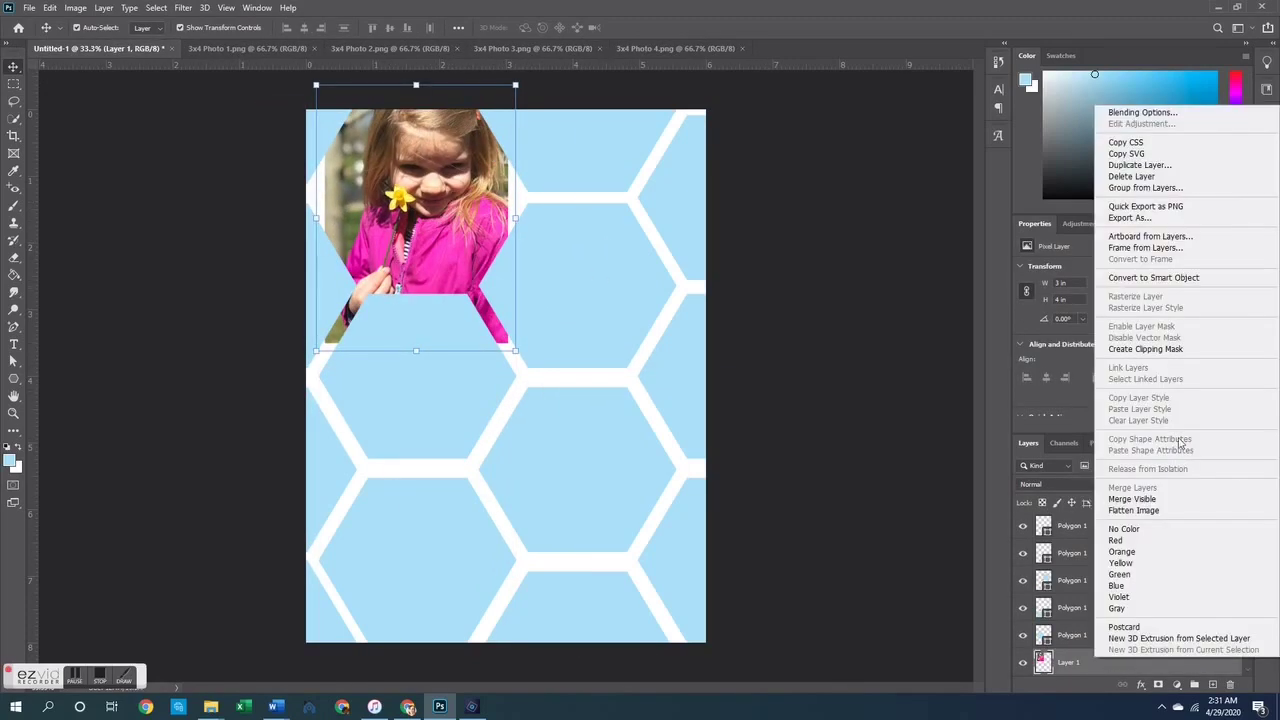
{"action": "left_click", "coordinate": [1120, 341]}
{"action": "mouse_move", "coordinate": [518, 217]}
{"action": "left_mouse_down"}
{"action": "mouse_move", "coordinate": [543, 200]}
{"action": "mouse_move", "coordinate": [527, 217]}
{"action": "left_mouse_up"}
{"action": "left_click_drag", "start_coordinate": [315, 214], "coordinate": [286, 214]}
{"action": "left_click_drag", "start_coordinate": [420, 170], "coordinate": [418, 188]}
{"action": "key", "text": "Return"}
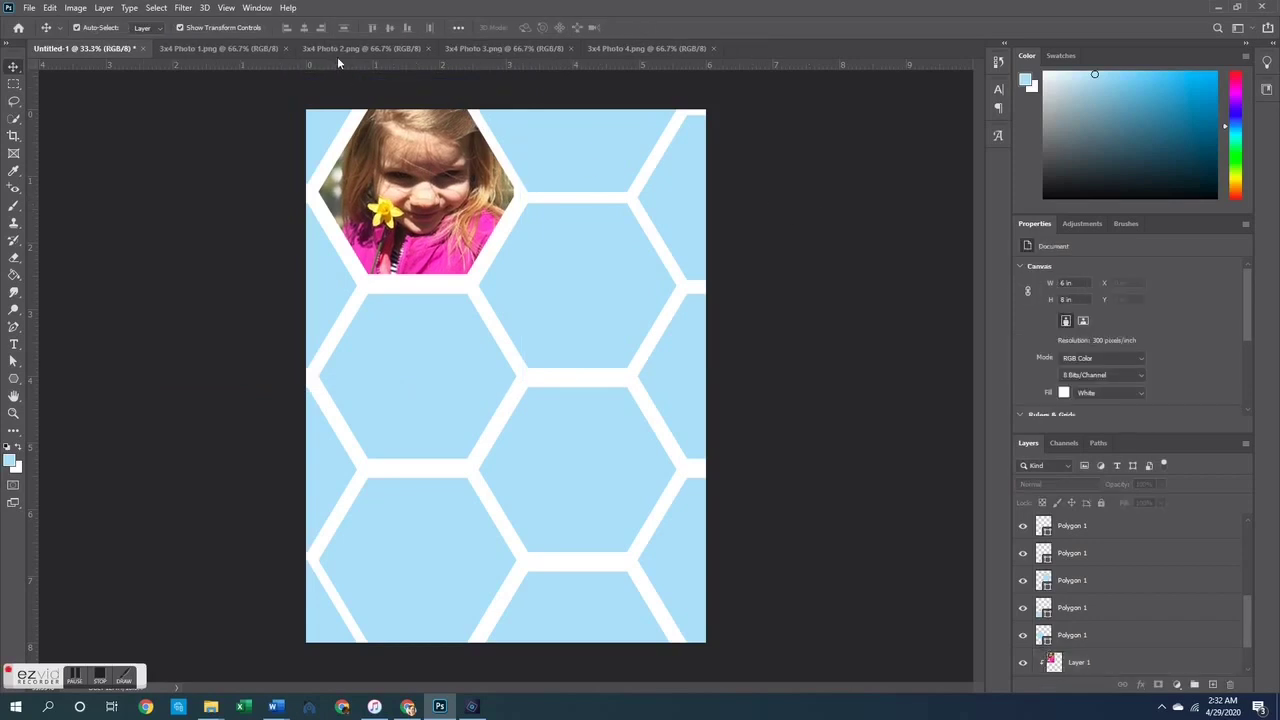
Bring 3x4 Photo 2's swing image in, scale it to 115%, and clip it into the middle-right hexagon
{"action": "left_click", "coordinate": [343, 50]}
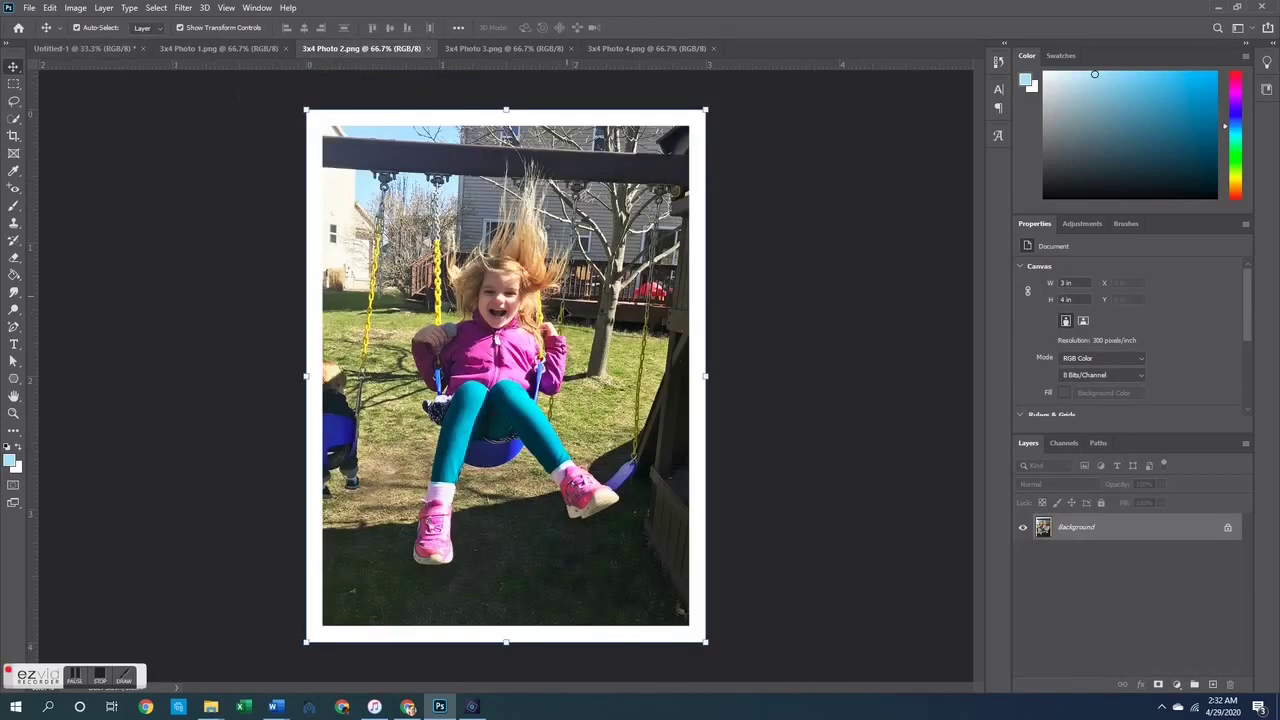
{"action": "left_click", "coordinate": [111, 58]}
{"action": "left_click_drag", "start_coordinate": [587, 463], "coordinate": [589, 463]}
{"action": "left_click_drag", "start_coordinate": [447, 332], "coordinate": [497, 440]}
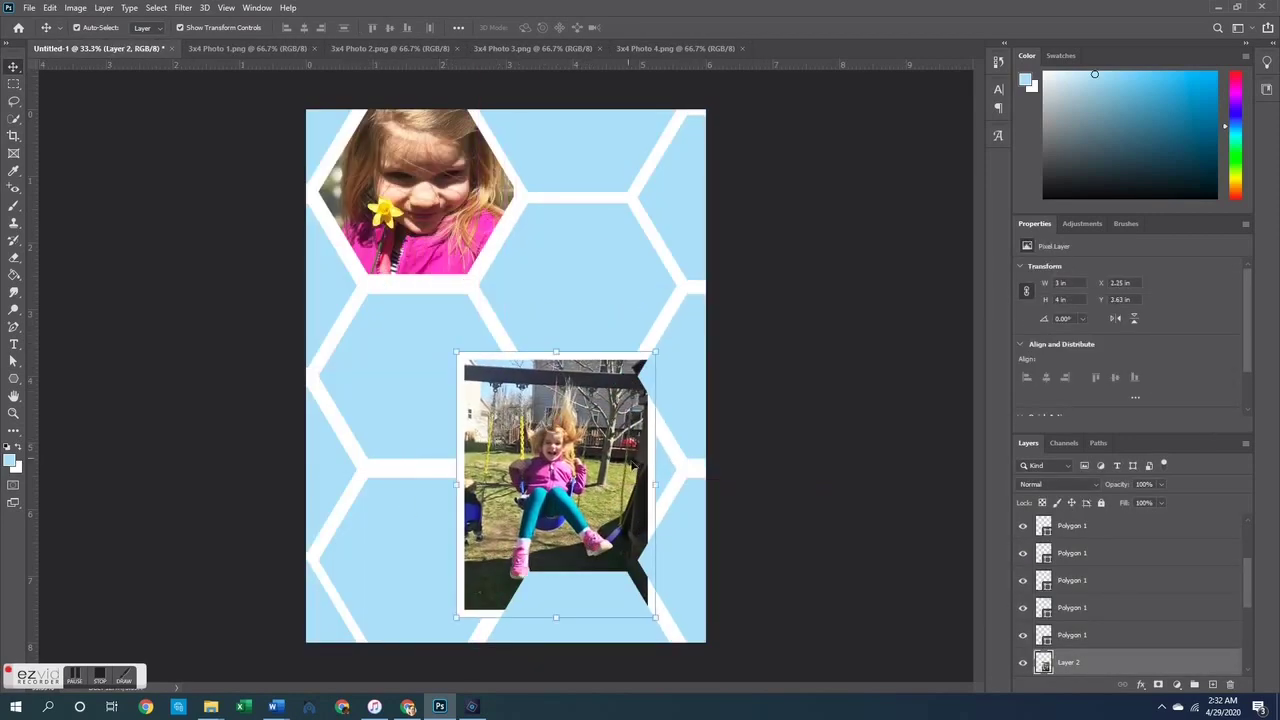
{"action": "left_click_drag", "start_coordinate": [647, 487], "coordinate": [689, 483]}
{"action": "key", "text": "Return"}
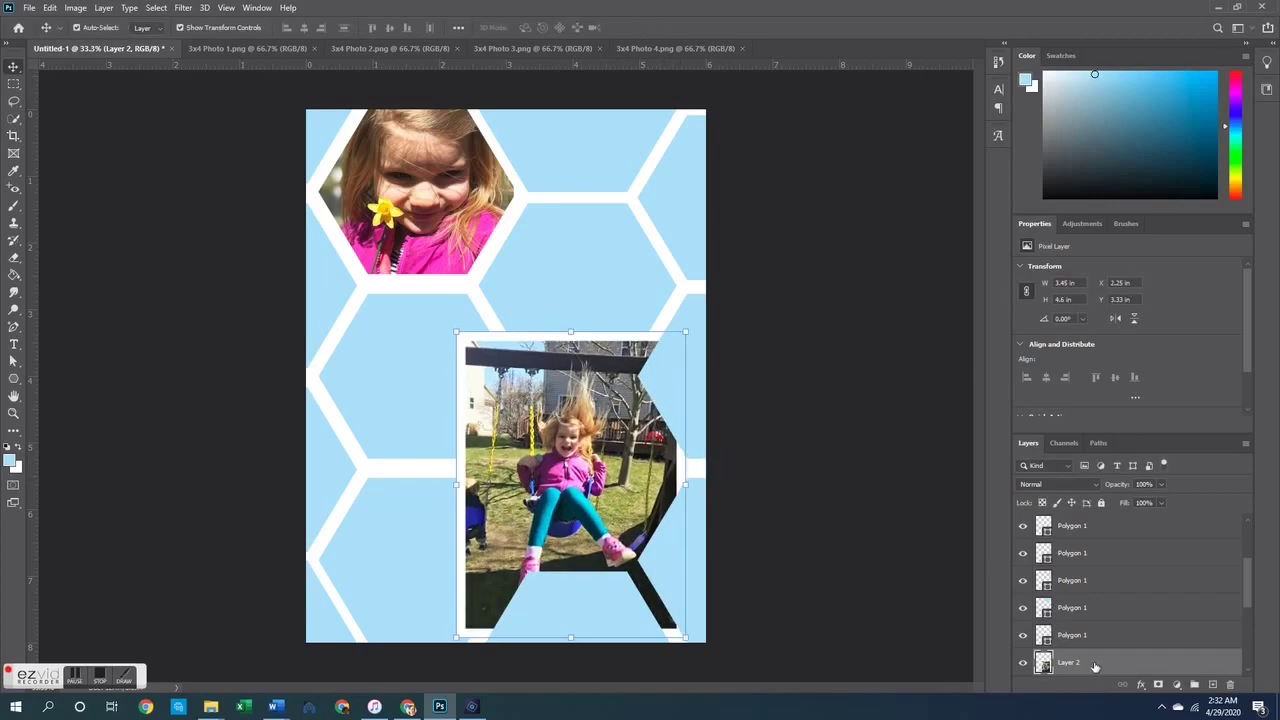
{"action": "right_click", "coordinate": [1065, 647]}
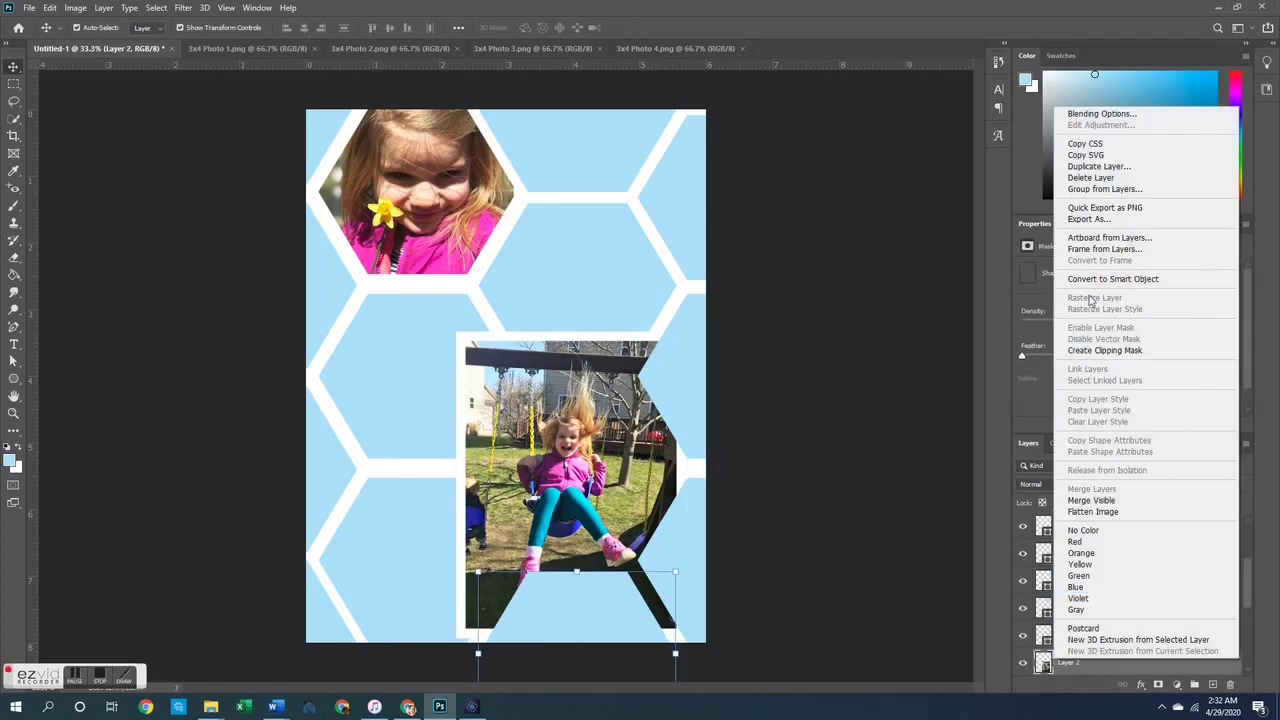
{"action": "left_click", "coordinate": [1104, 350]}
{"action": "left_click_drag", "start_coordinate": [563, 440], "coordinate": [582, 446]}
{"action": "left_click", "coordinate": [820, 422]}
Add 3x4 Photo 3's groceries image, clip it into the upper-right hexagon, and enlarge it to fill
{"action": "left_click", "coordinate": [492, 48]}
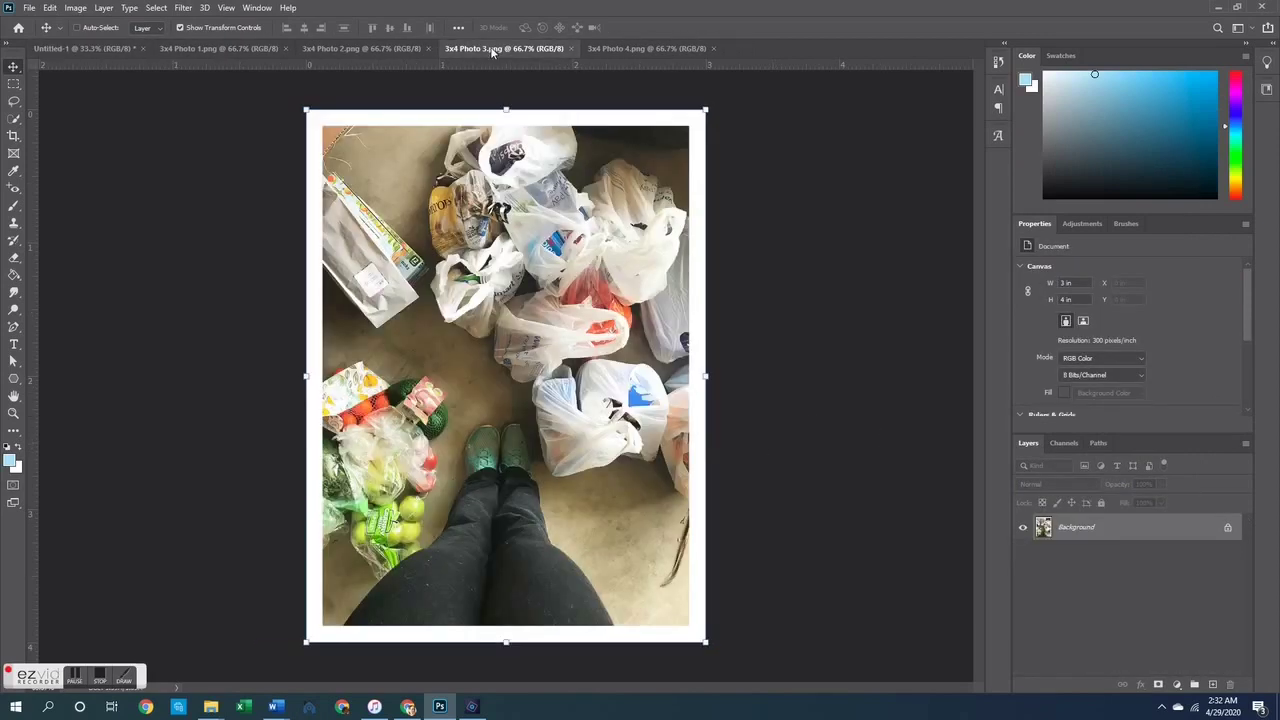
{"action": "left_click", "coordinate": [85, 48]}
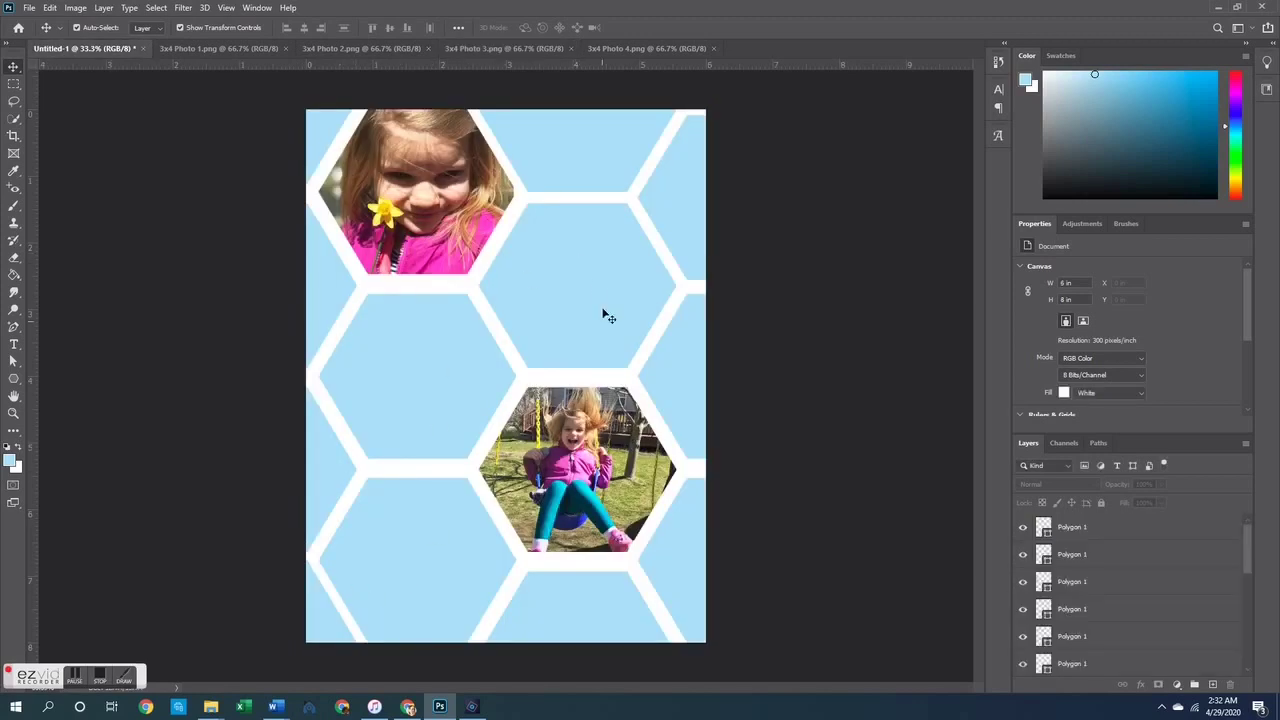
{"action": "left_click", "coordinate": [594, 286]}
{"action": "key", "text": "ctrl+v"}
{"action": "left_click_drag", "start_coordinate": [484, 332], "coordinate": [561, 205]}
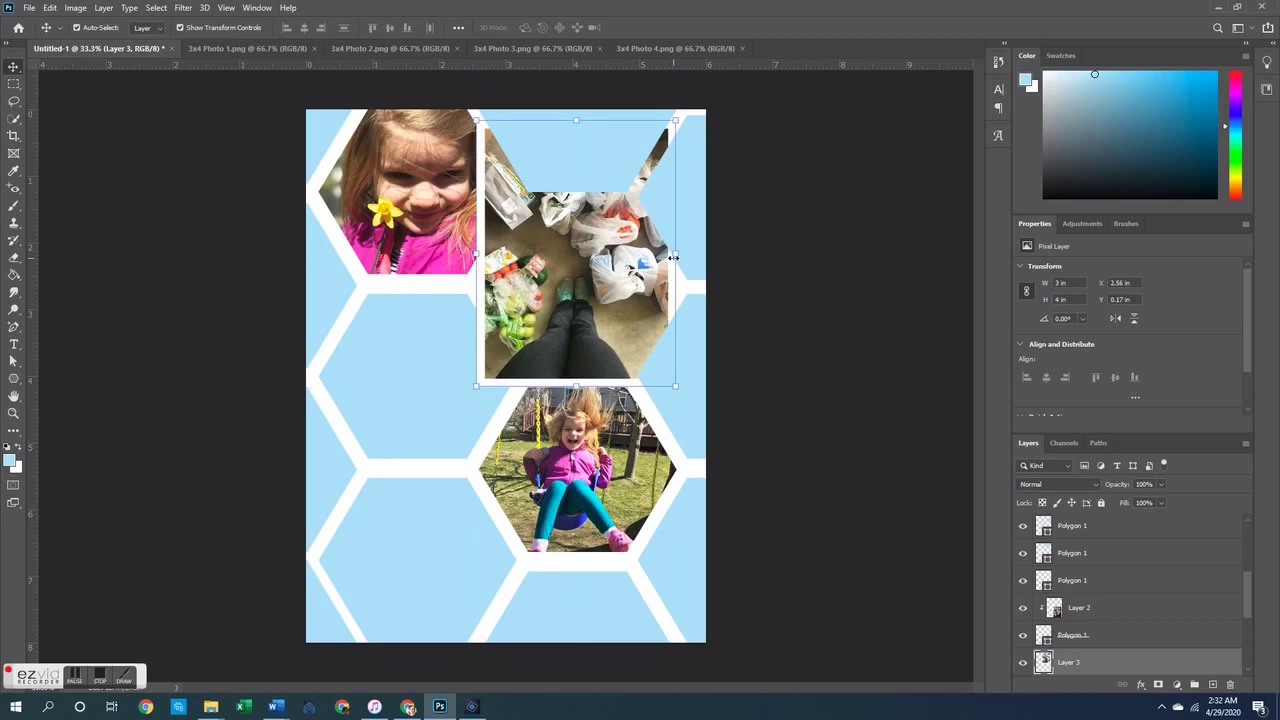
{"action": "left_click_drag", "start_coordinate": [673, 257], "coordinate": [688, 314]}
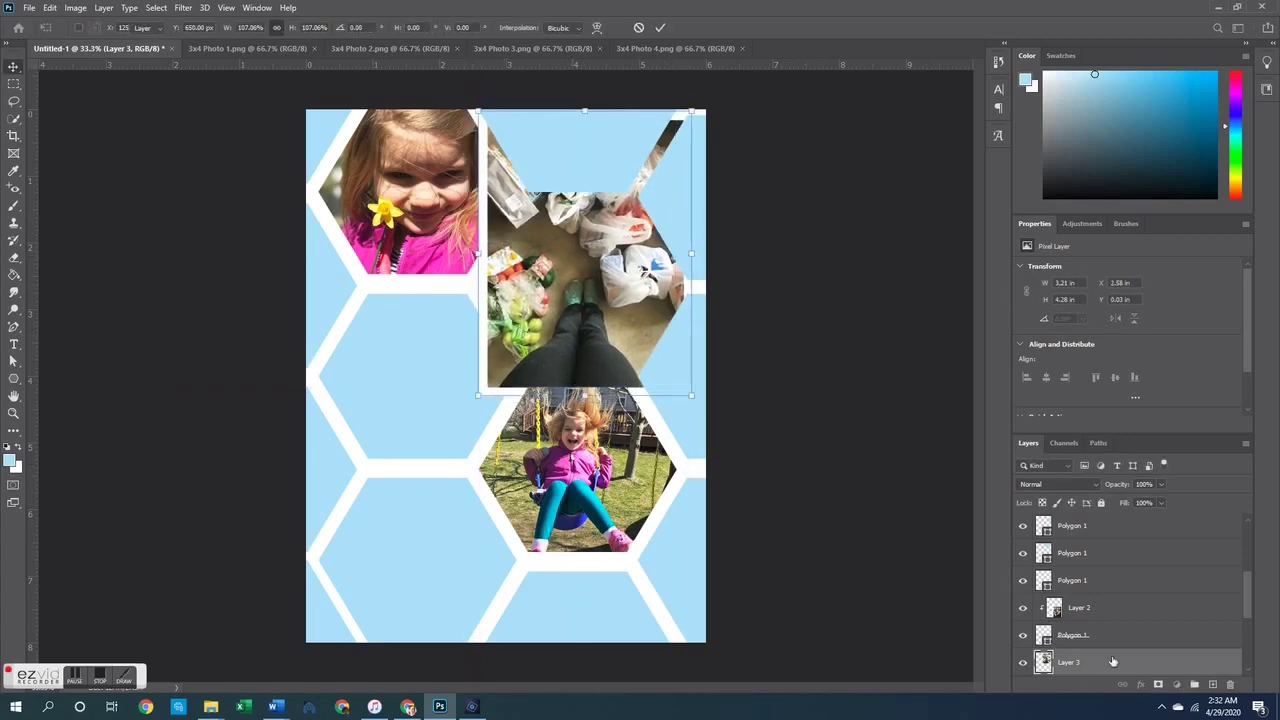
{"action": "key", "text": "Return"}
{"action": "right_click", "coordinate": [1080, 661]}
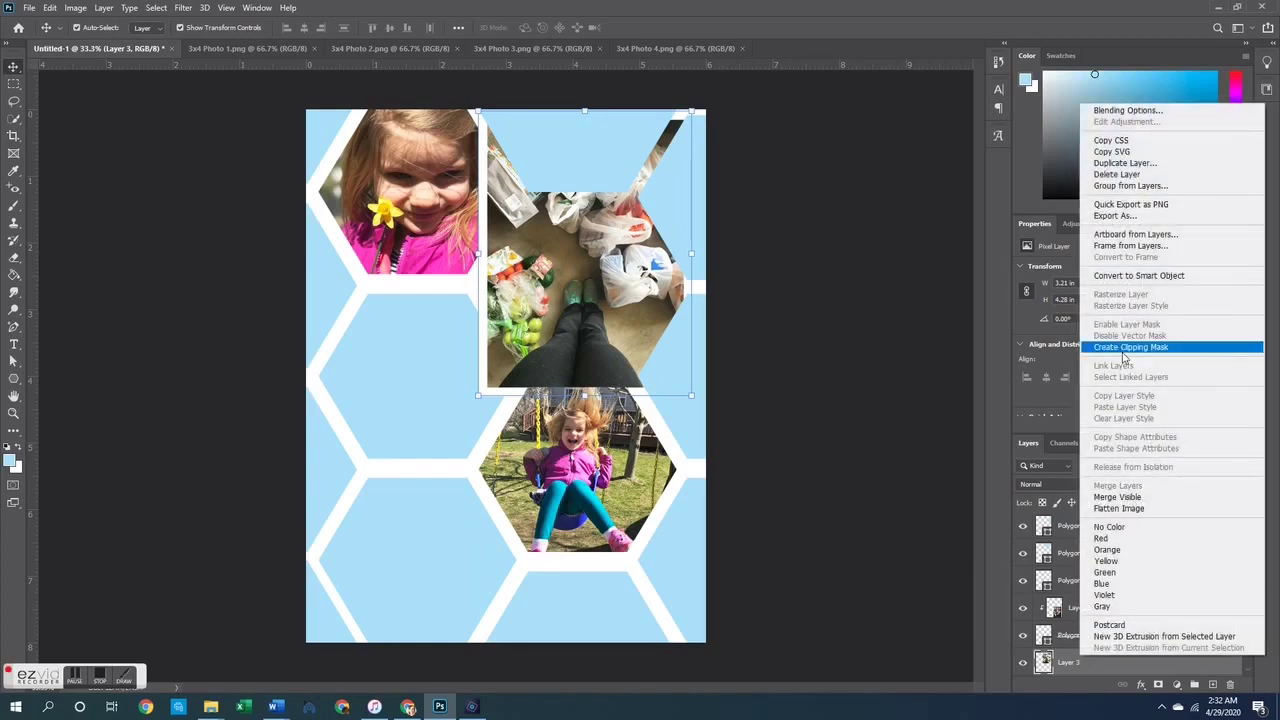
{"action": "left_click", "coordinate": [1123, 352]}
{"action": "key", "text": "ctrl+t"}
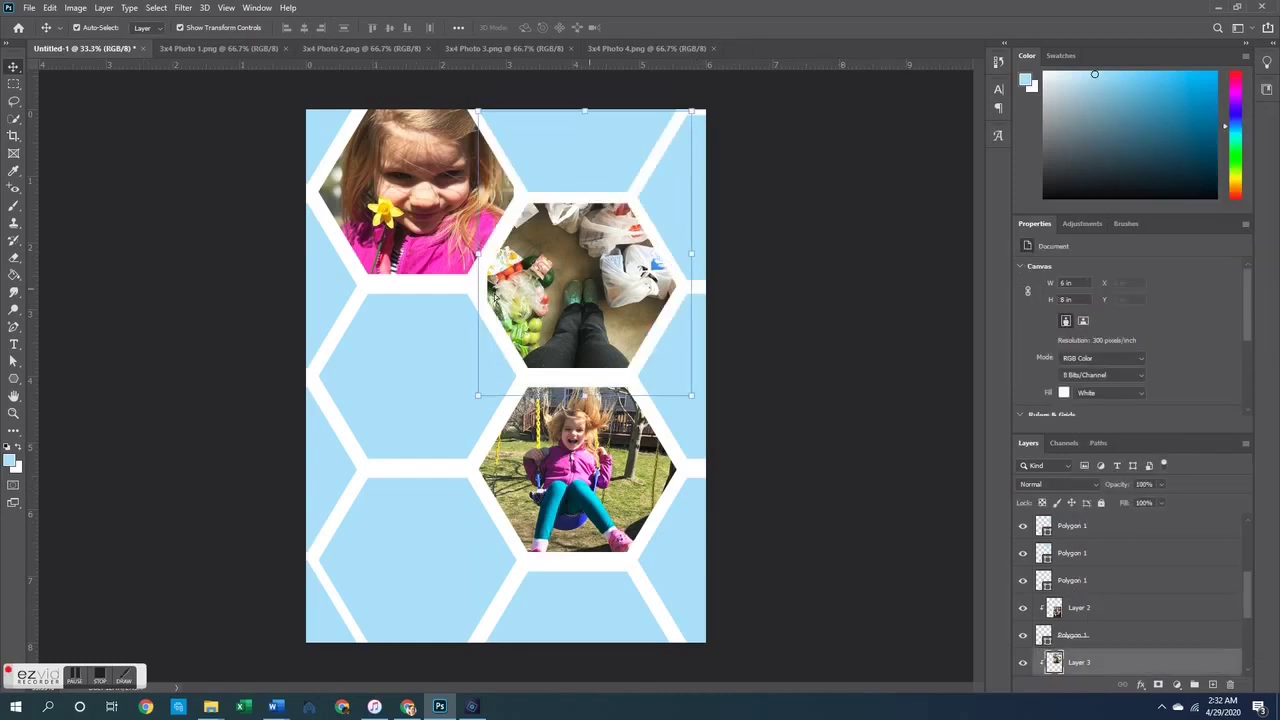
{"action": "left_click_drag", "start_coordinate": [476, 268], "coordinate": [459, 268]}
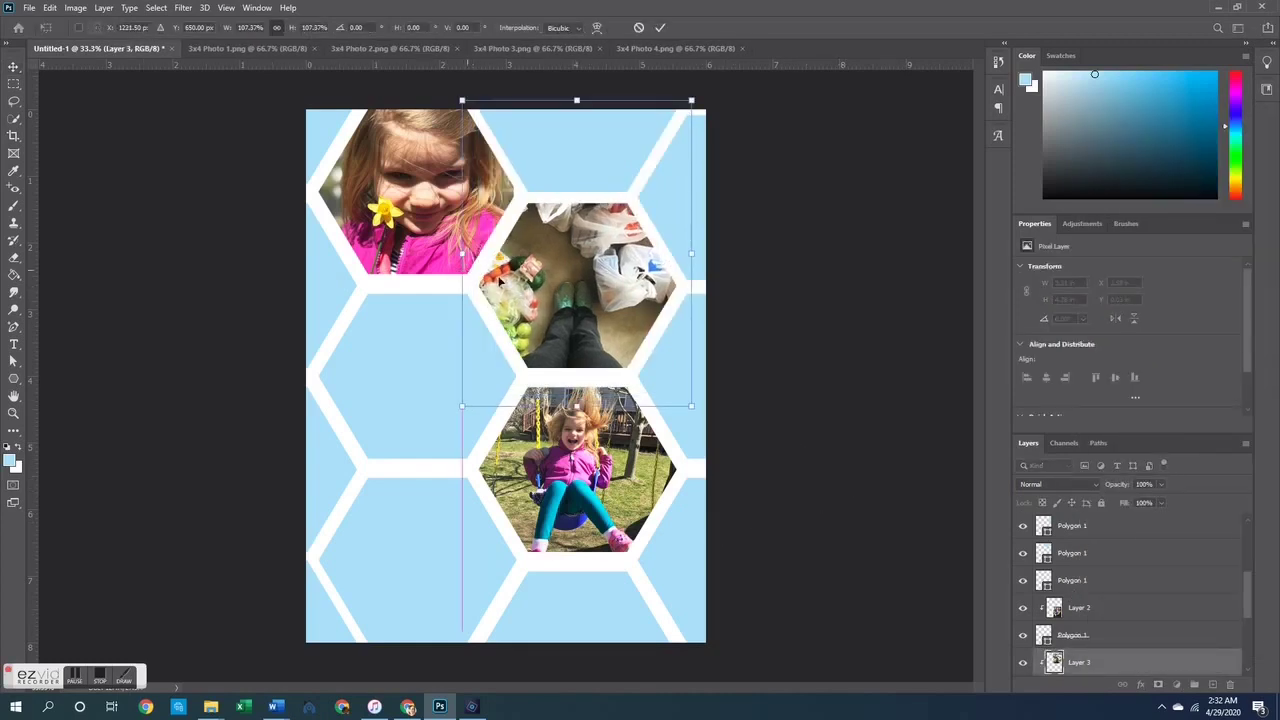
{"action": "left_click", "coordinate": [828, 349]}
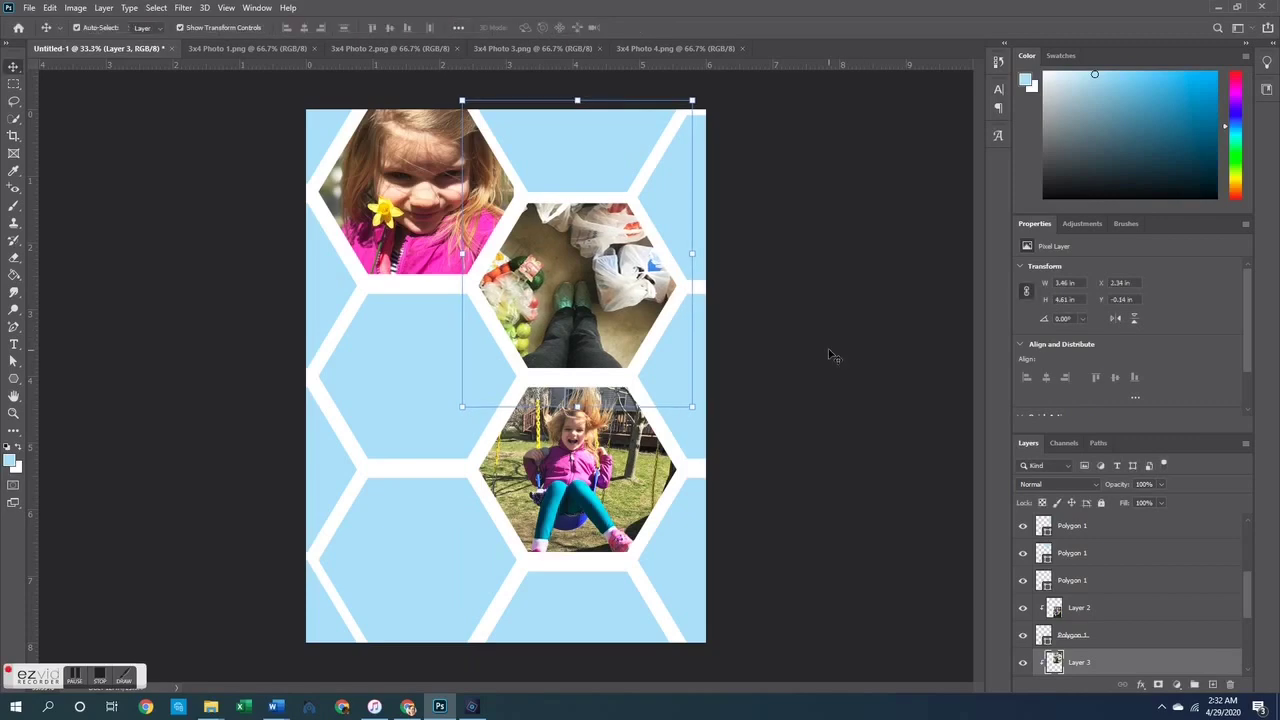
Bring 3x4 Photo 4's hopscotch image in, clip it to the bottom-left hexagon, and scale it about 121%
{"action": "left_click", "coordinate": [648, 48]}
{"action": "left_click_drag", "start_coordinate": [500, 380], "coordinate": [420, 579]}
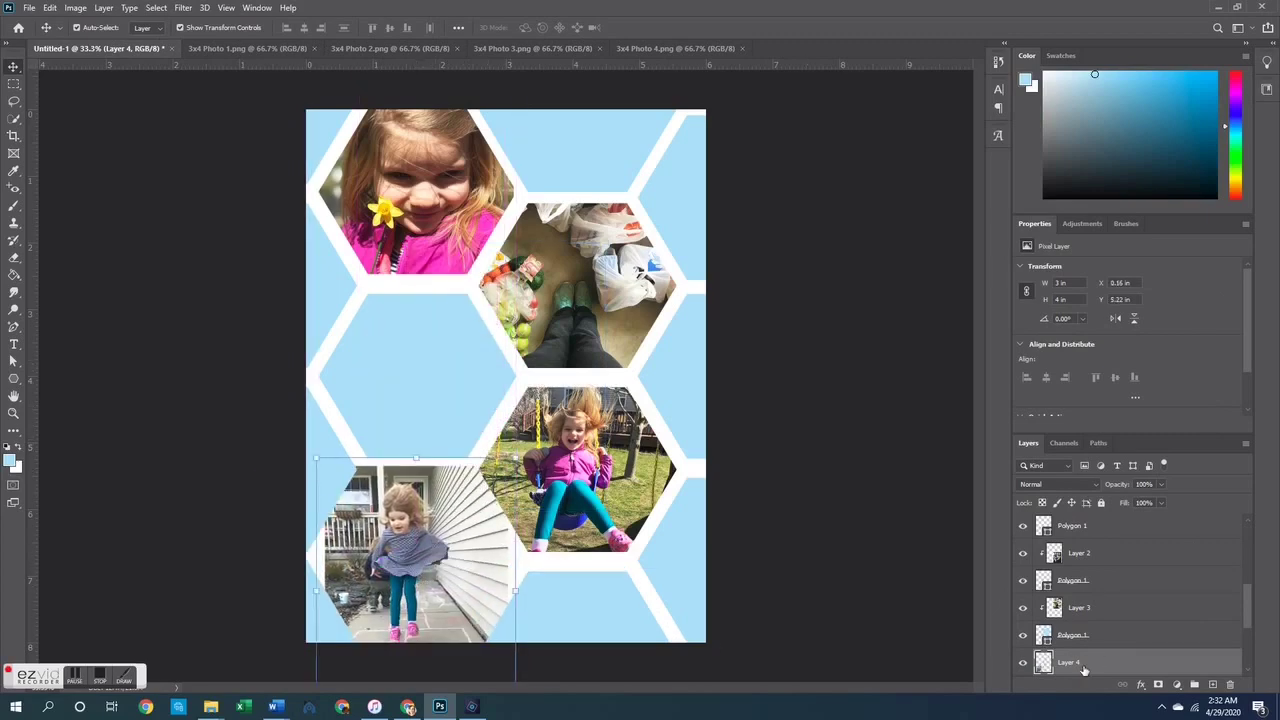
{"action": "right_click", "coordinate": [1083, 670]}
{"action": "left_click", "coordinate": [1120, 352]}
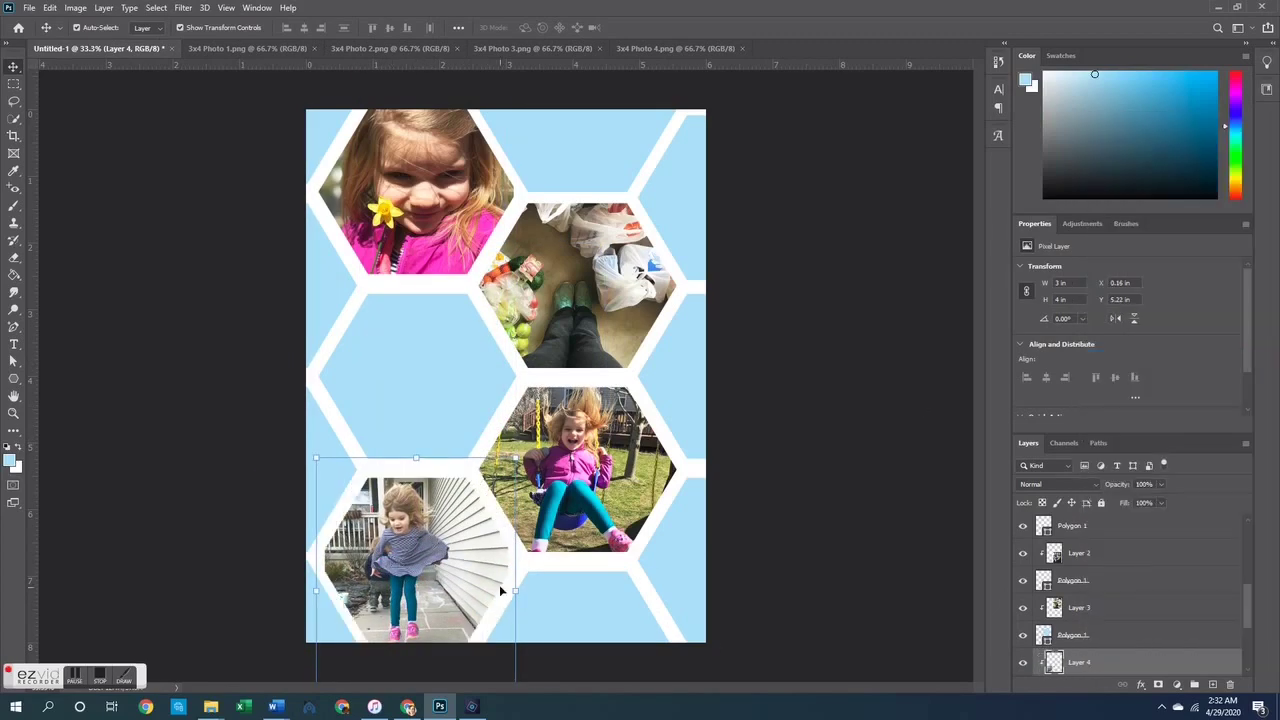
{"action": "left_click_drag", "start_coordinate": [514, 587], "coordinate": [536, 587]}
{"action": "left_click_drag", "start_coordinate": [316, 587], "coordinate": [297, 588]}
{"action": "left_click_drag", "start_coordinate": [420, 525], "coordinate": [427, 515]}
{"action": "left_click", "coordinate": [870, 495]}
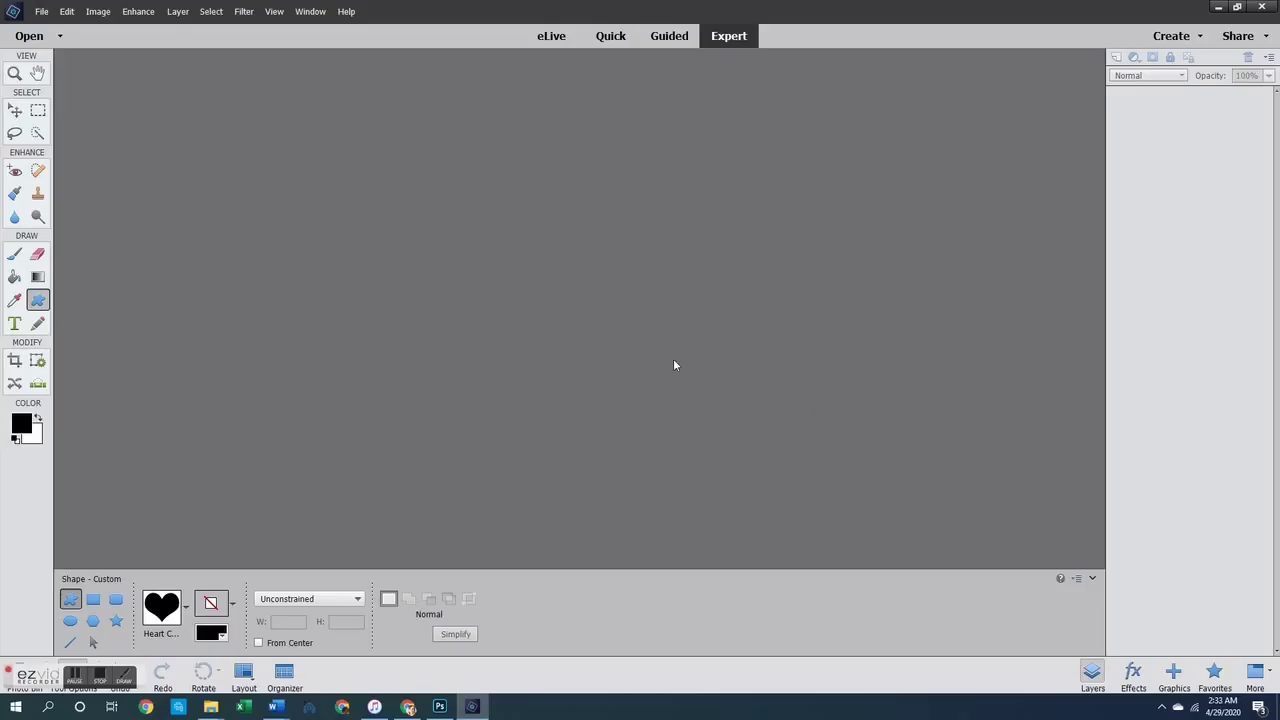
Create a new blank document 6 inches wide by 8 inches high
{"action": "key", "text": "ctrl+n"}
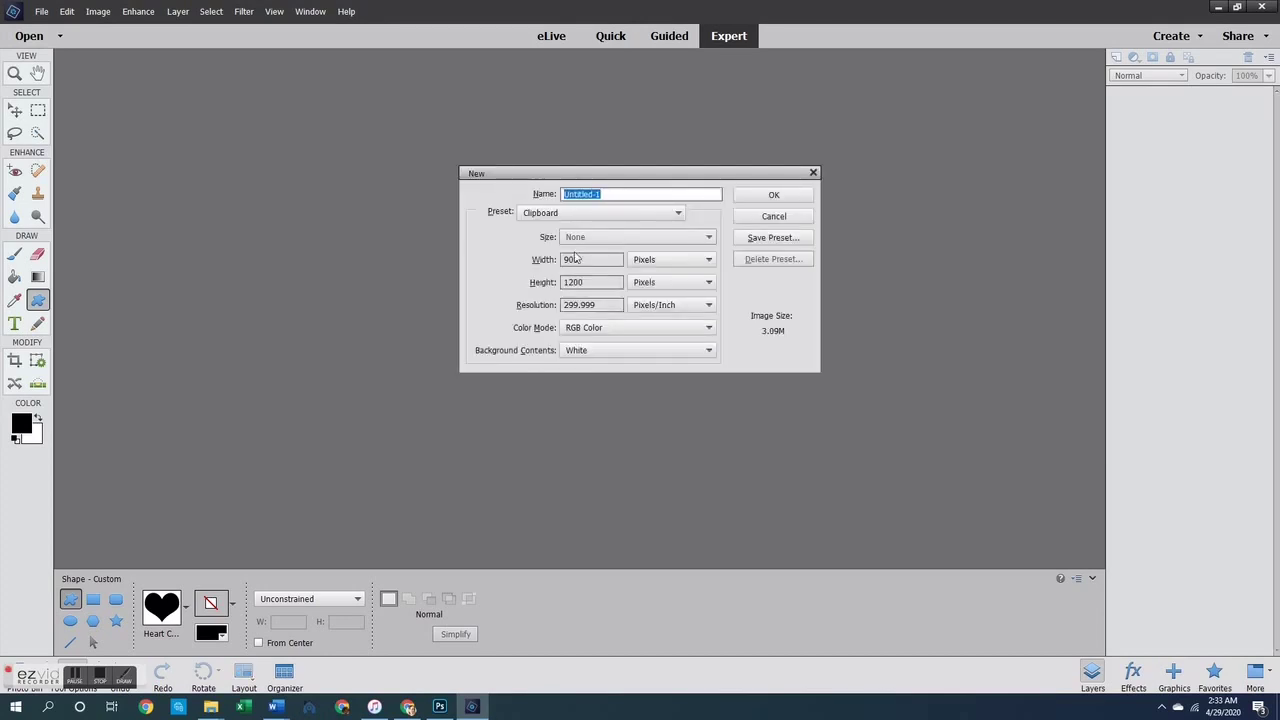
{"action": "left_click", "coordinate": [670, 259]}
{"action": "left_click", "coordinate": [650, 284]}
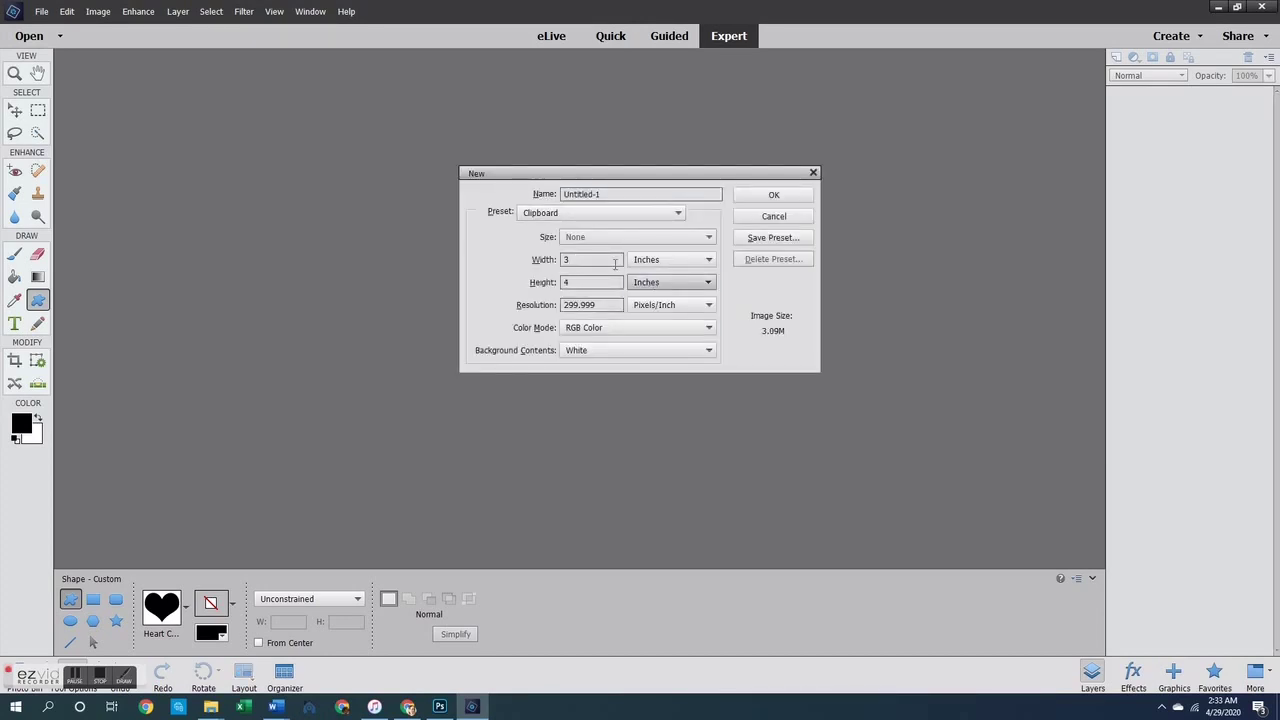
{"action": "double_click", "coordinate": [563, 259]}
{"action": "type", "text": "6"}
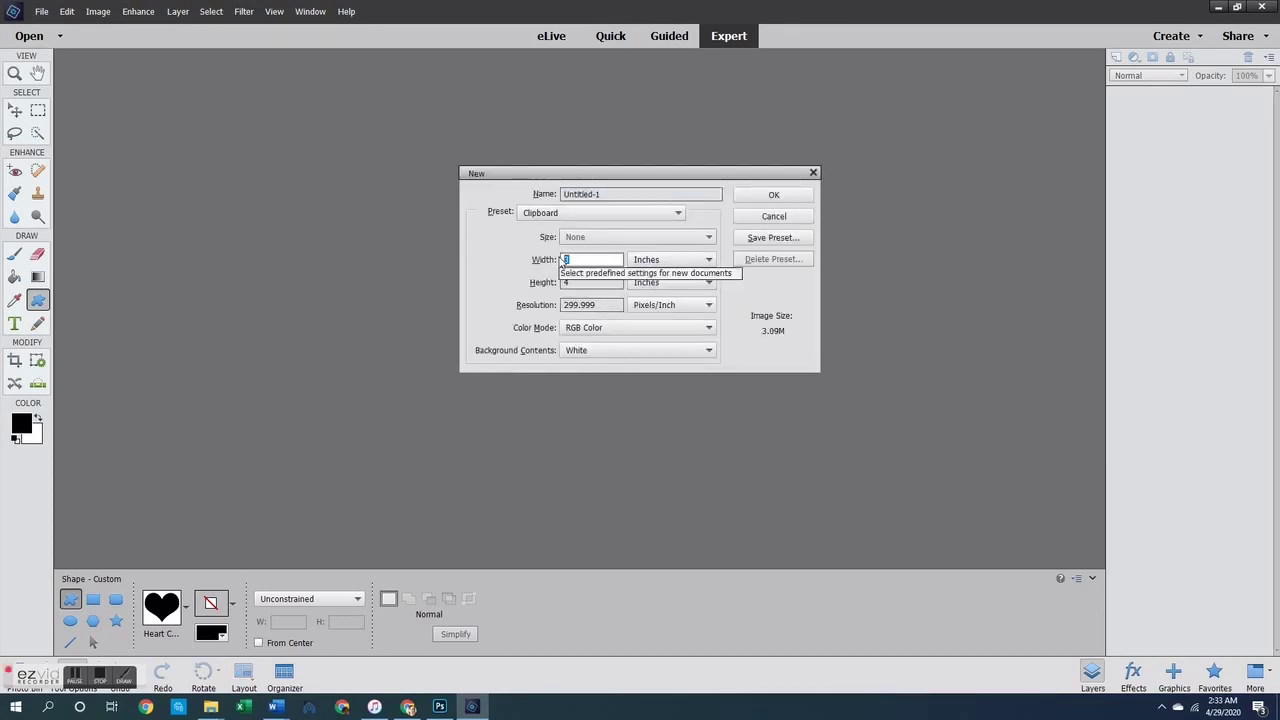
{"action": "key", "text": "Tab"}
{"action": "key", "text": "Tab"}
{"action": "type", "text": "8"}
{"action": "key", "text": "Return"}
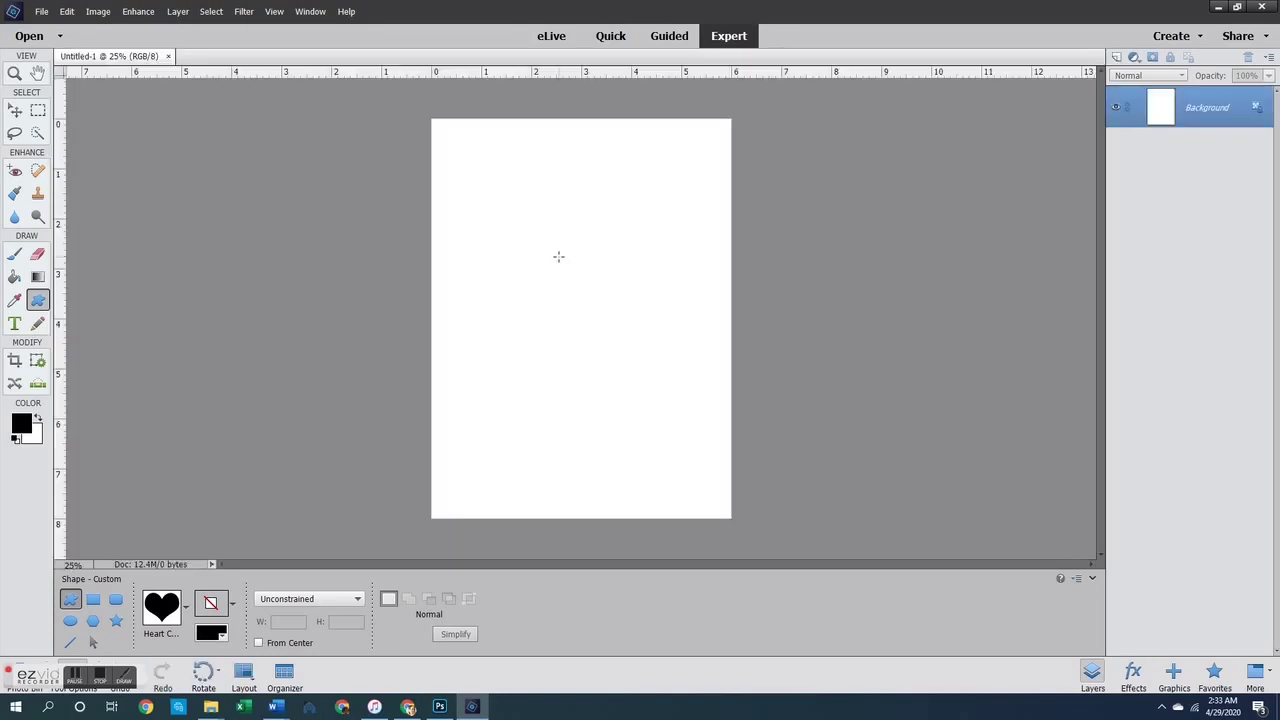
Close that document and recreate it at 6 x 8 inches, 300 pixels per inch
{"action": "left_click", "coordinate": [169, 56]}
{"action": "key", "text": "ctrl+n"}
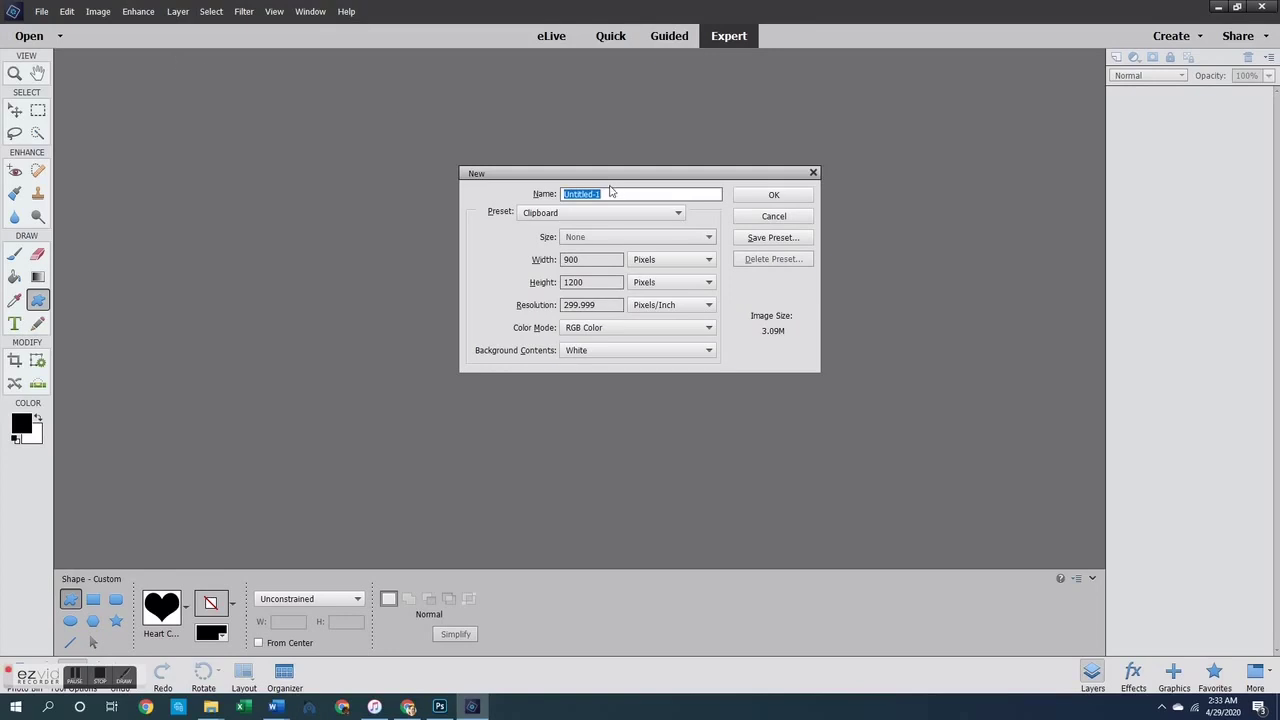
{"action": "left_click", "coordinate": [672, 259]}
{"action": "left_click", "coordinate": [660, 285]}
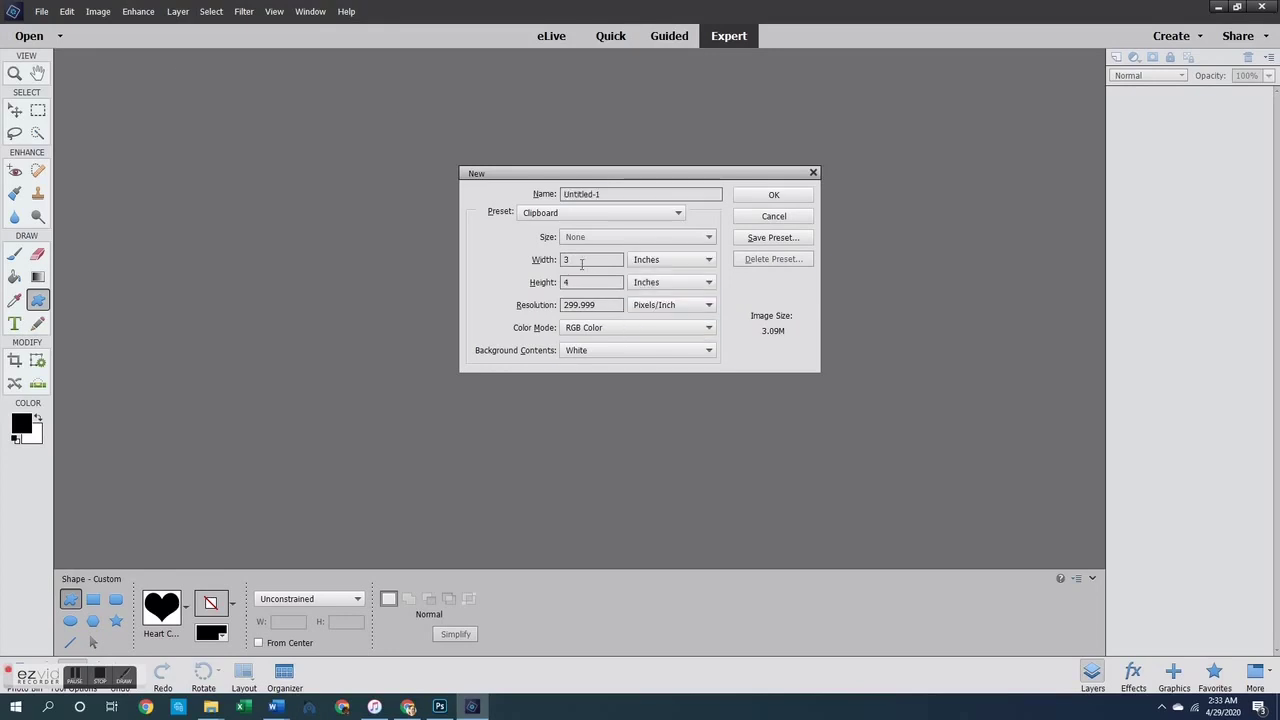
{"action": "left_click_drag", "start_coordinate": [581, 264], "coordinate": [508, 249]}
{"action": "type", "text": "6"}
{"action": "key", "text": "Tab"}
{"action": "key", "text": "Tab"}
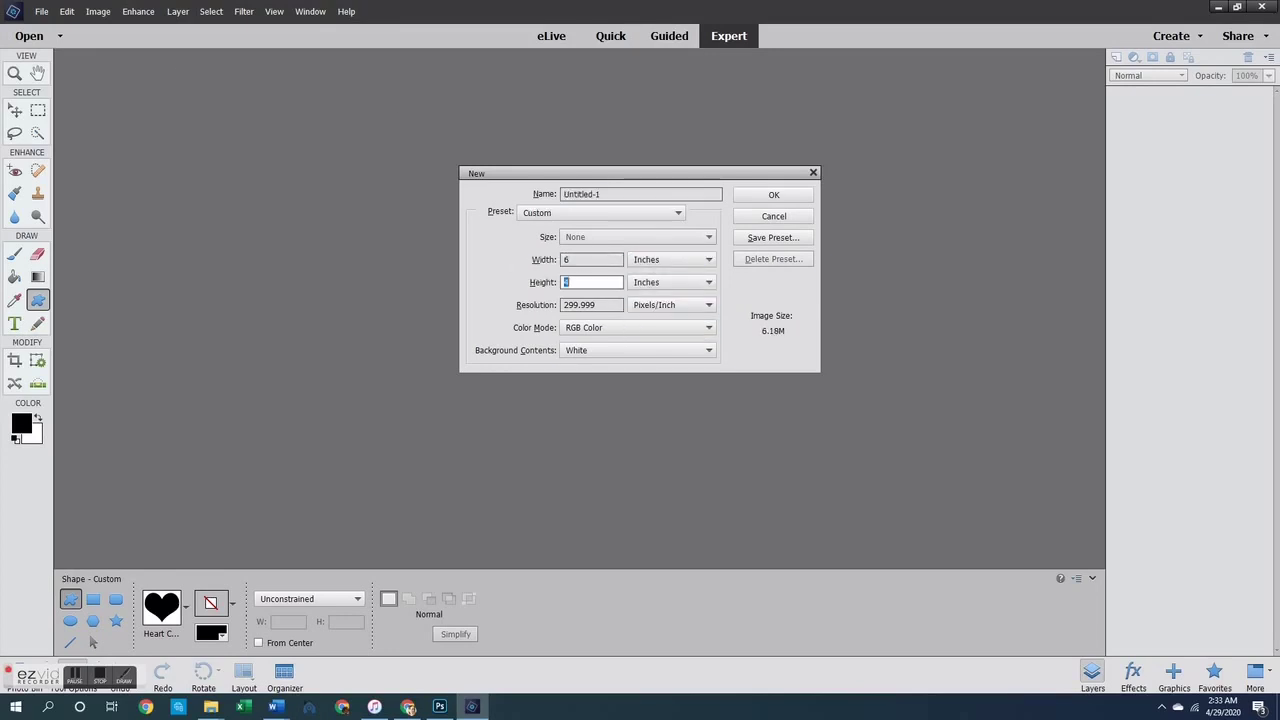
{"action": "type", "text": "8"}
{"action": "key", "text": "Tab"}
{"action": "key", "text": "Tab"}
{"action": "type", "text": "300"}
{"action": "key", "text": "Return"}
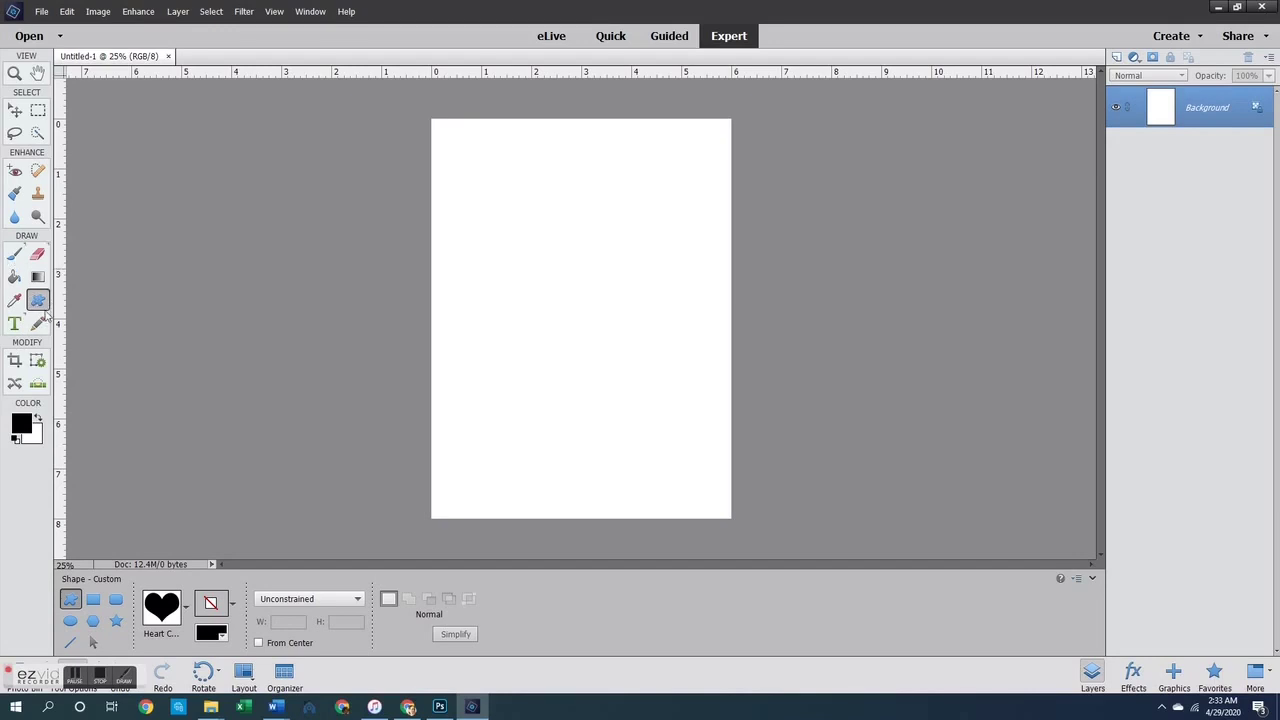
Draw a large dark hexagon on the page with the six-sided Polygon tool
{"action": "left_click", "coordinate": [93, 599]}
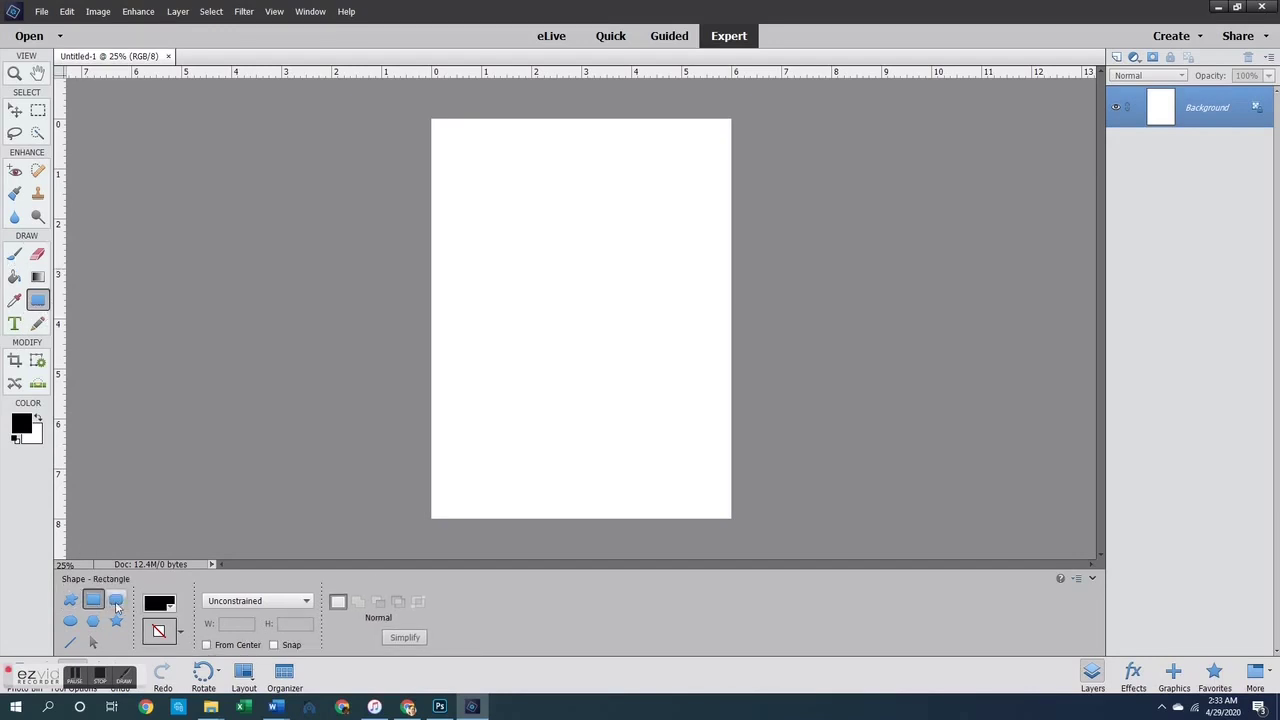
{"action": "left_click", "coordinate": [70, 643]}
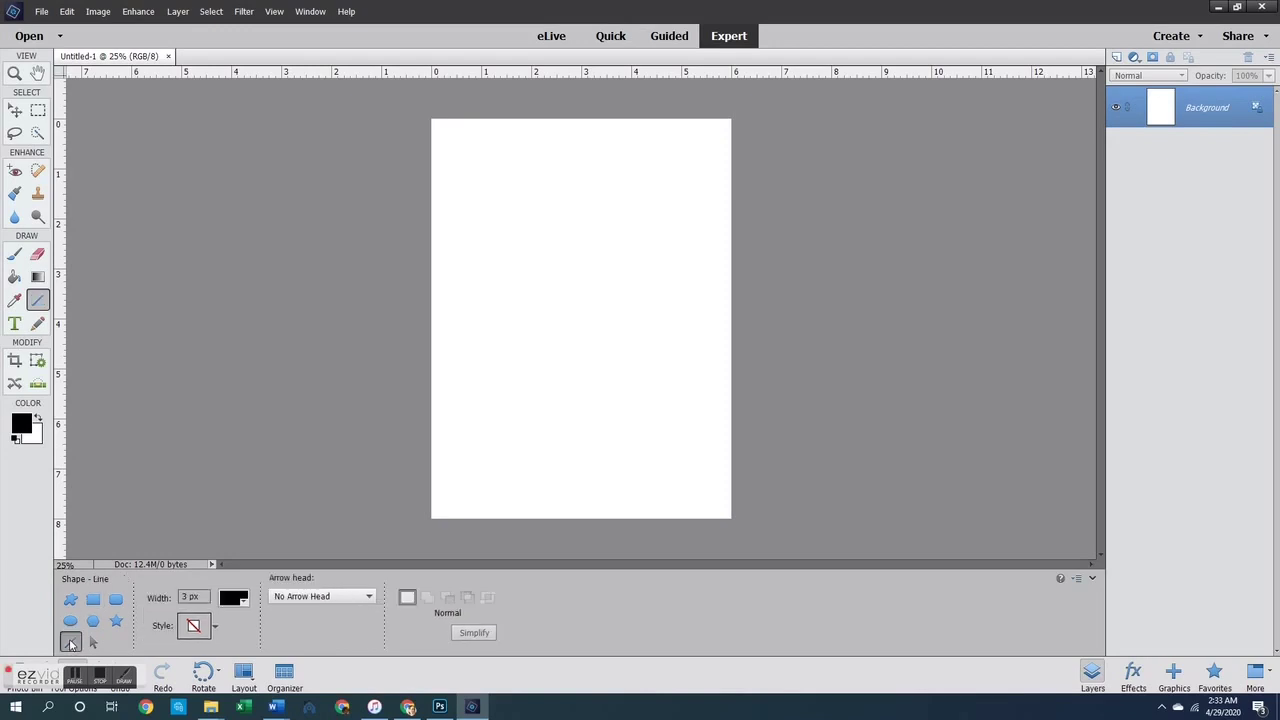
{"action": "left_click", "coordinate": [93, 620]}
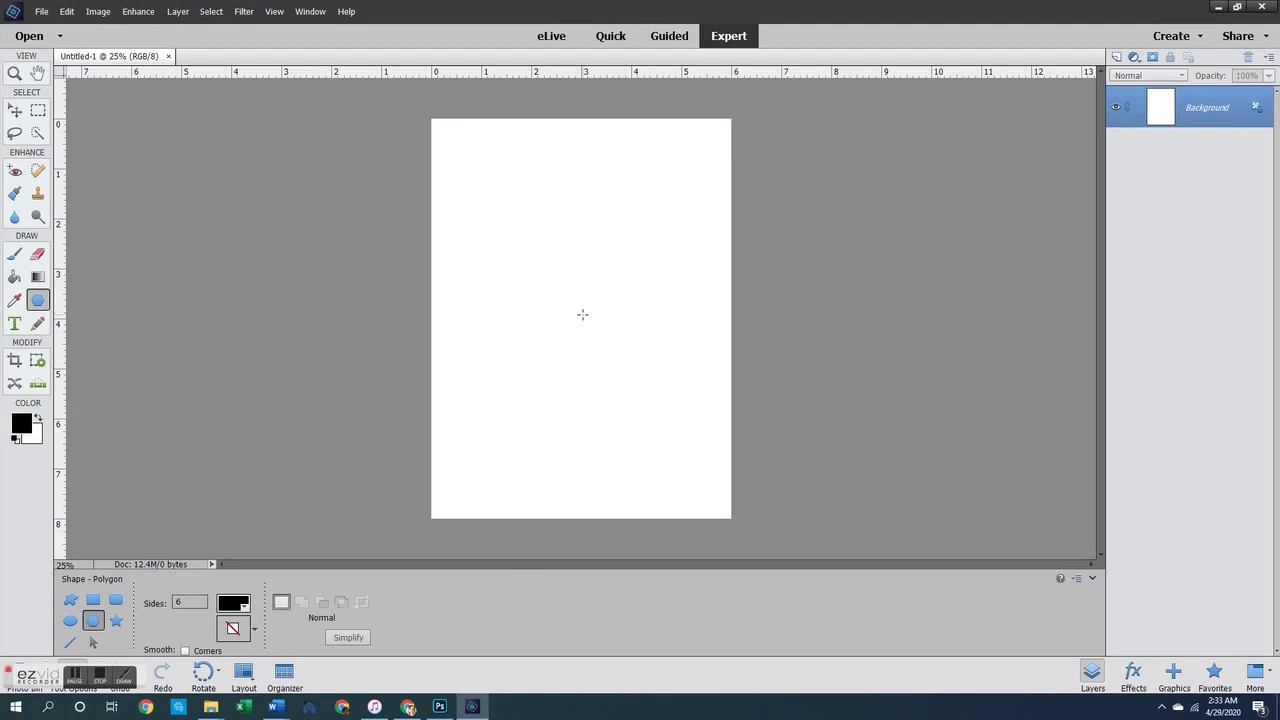
{"action": "left_click_drag", "start_coordinate": [497, 253], "coordinate": [577, 367]}
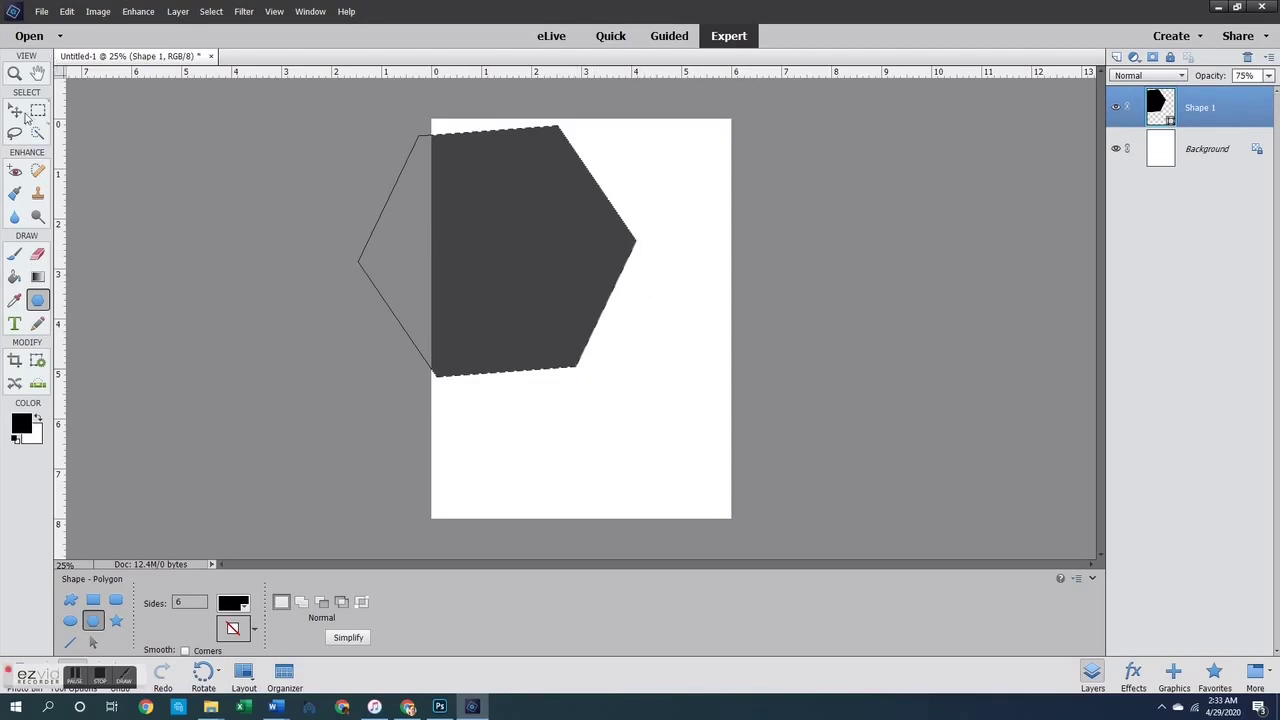
Move the hexagon to the horizontal centre near the top of the page
{"action": "left_click", "coordinate": [18, 112]}
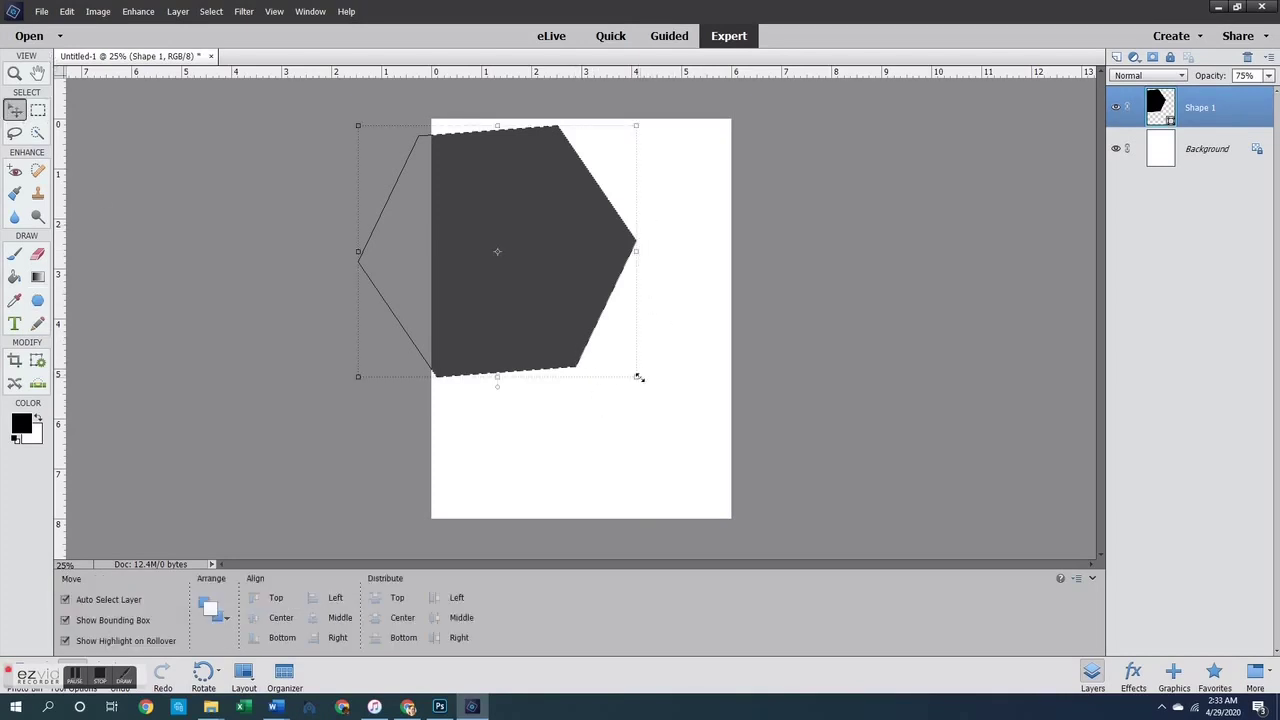
{"action": "left_click_drag", "start_coordinate": [641, 384], "coordinate": [637, 397]}
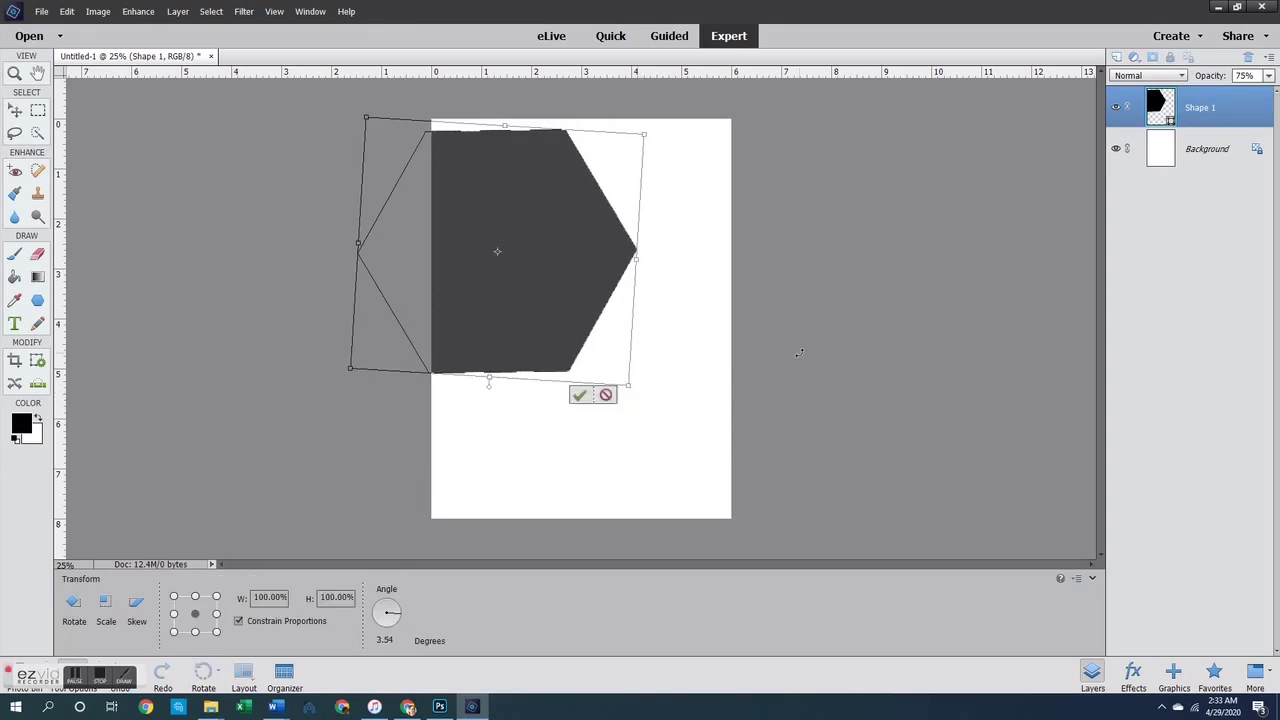
{"action": "key", "text": "Escape"}
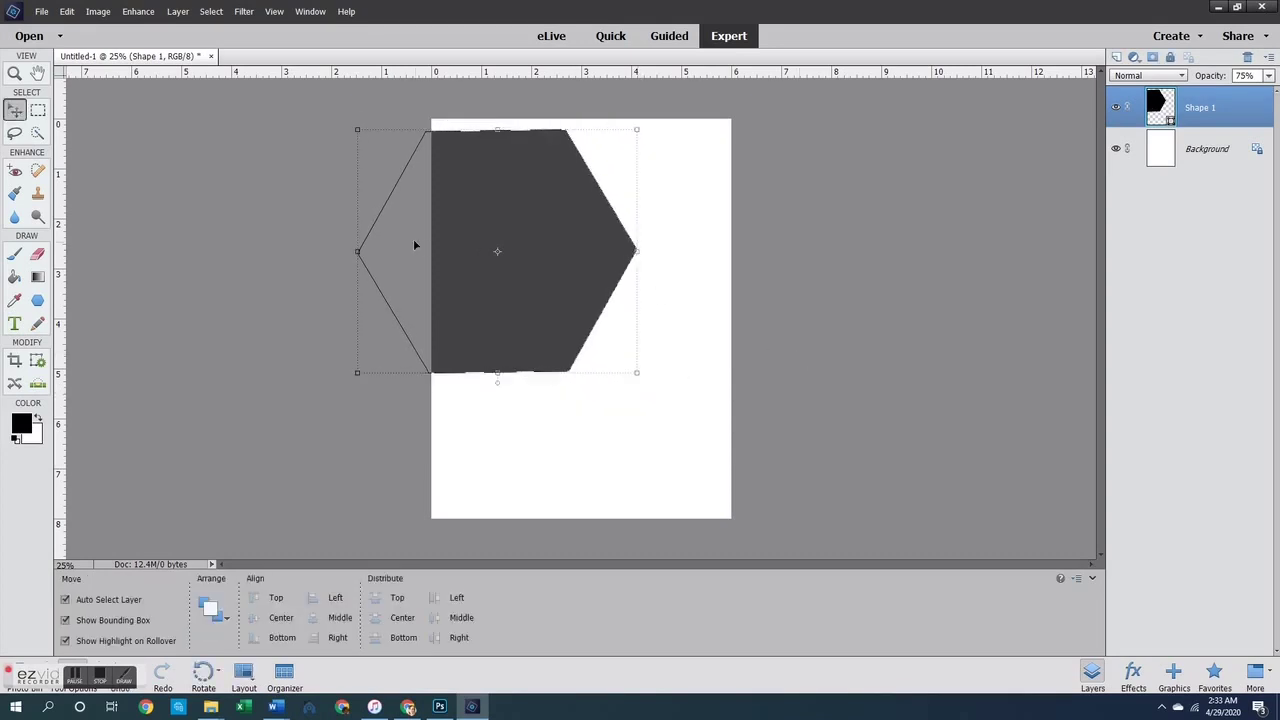
{"action": "left_click_drag", "start_coordinate": [415, 245], "coordinate": [578, 232]}
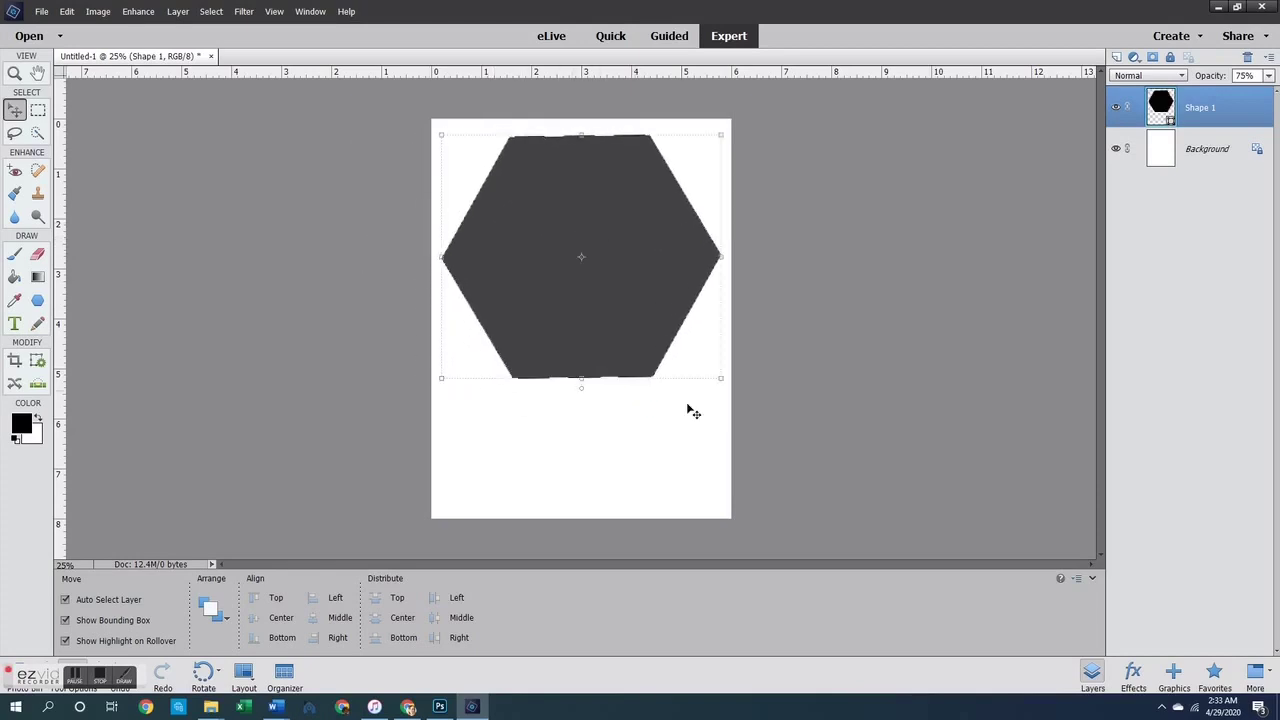
{"action": "left_click_drag", "start_coordinate": [727, 385], "coordinate": [723, 384]}
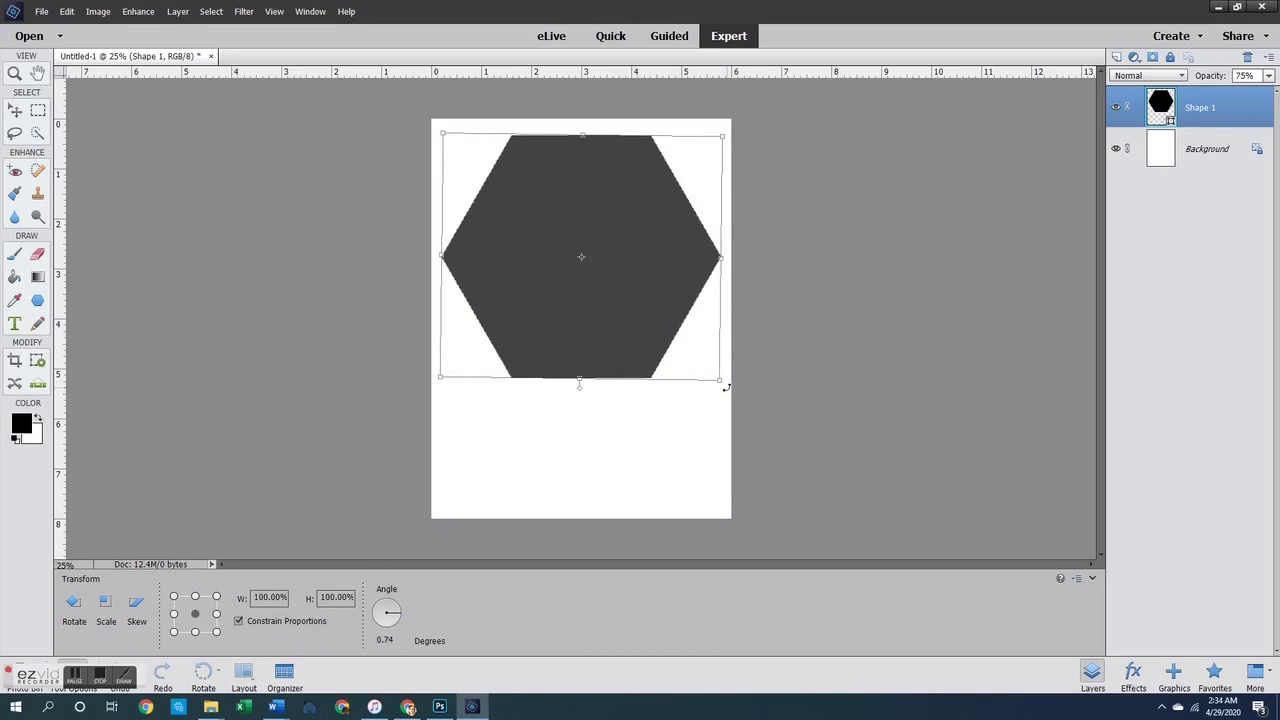
{"action": "left_click", "coordinate": [671, 390]}
{"action": "left_click", "coordinate": [710, 342]}
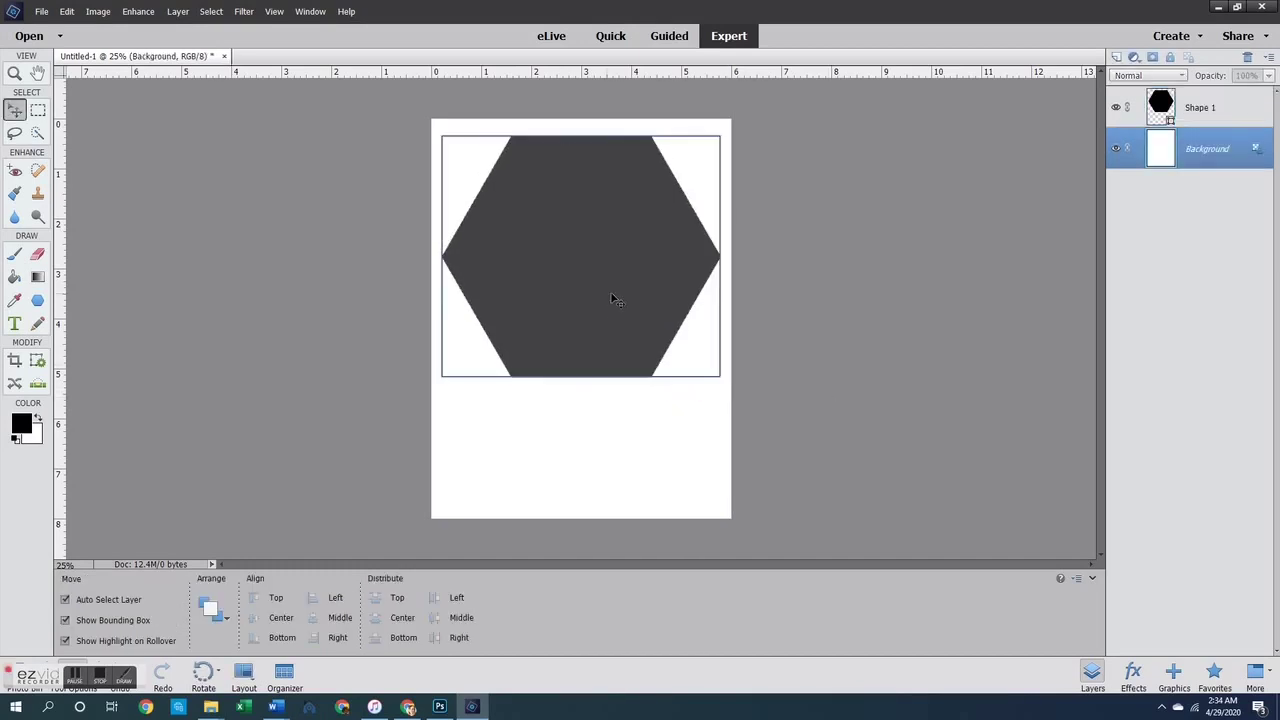
Shrink the hexagon, duplicate its layer and move the copy below the original
{"action": "left_click", "coordinate": [610, 291]}
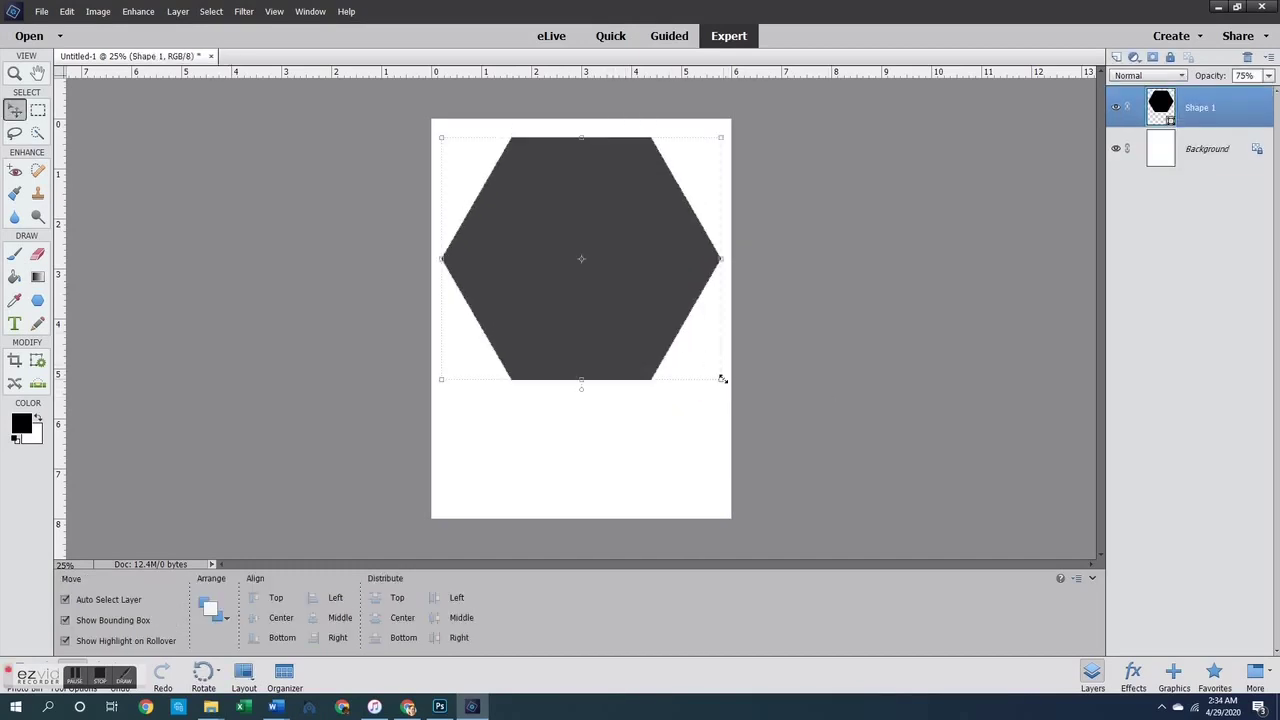
{"action": "left_click_drag", "start_coordinate": [722, 379], "coordinate": [589, 289]}
{"action": "key", "text": "Return"}
{"action": "right_click", "coordinate": [1198, 112]}
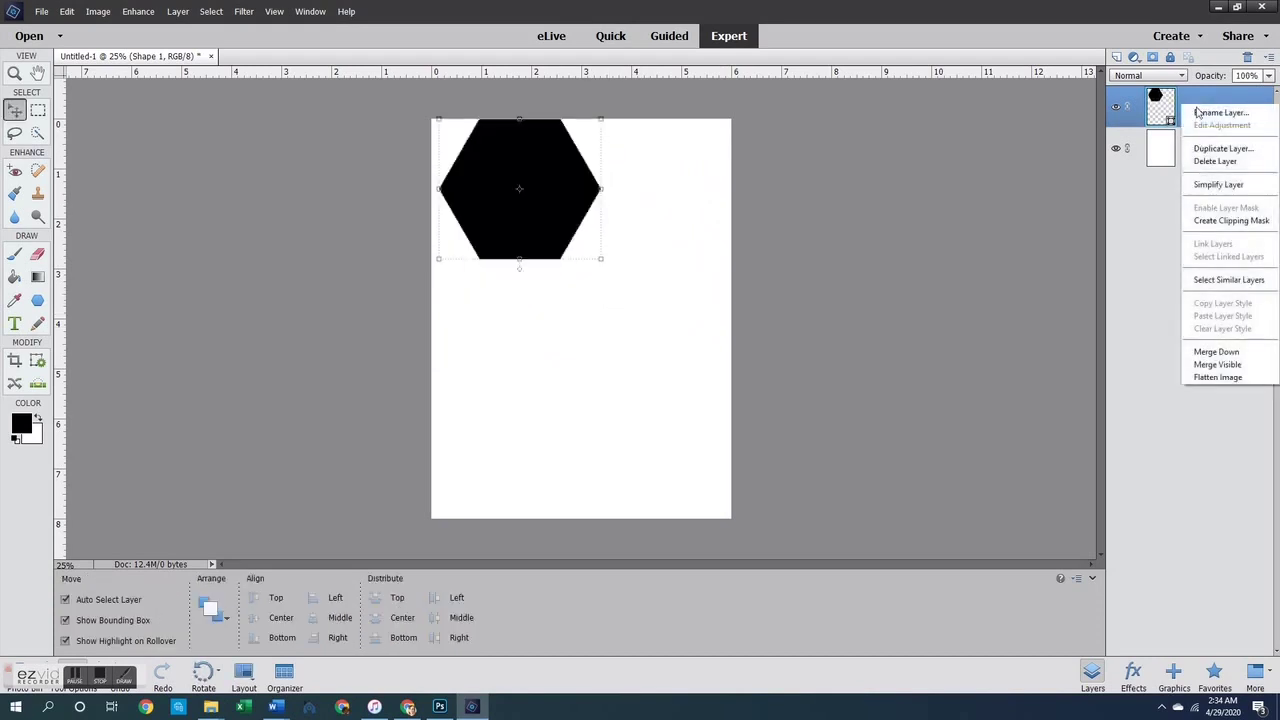
{"action": "left_click", "coordinate": [1222, 148]}
{"action": "key", "text": "Return"}
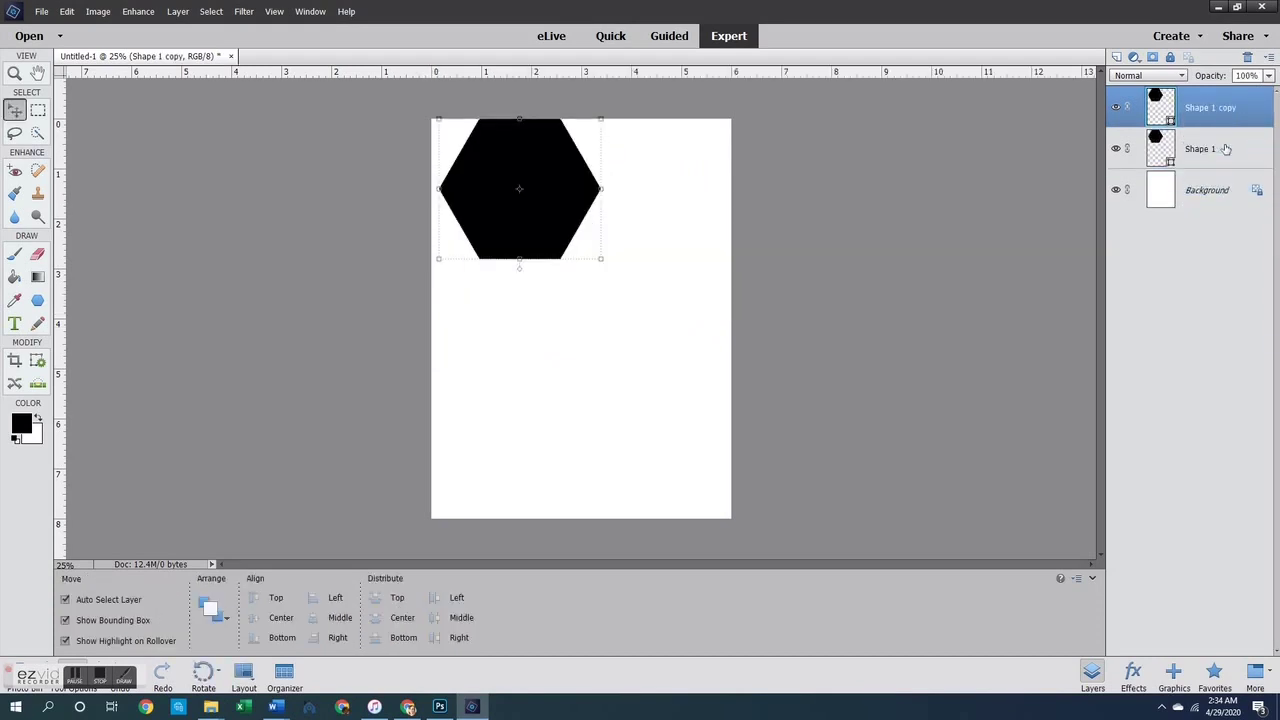
{"action": "left_click_drag", "start_coordinate": [536, 165], "coordinate": [538, 314]}
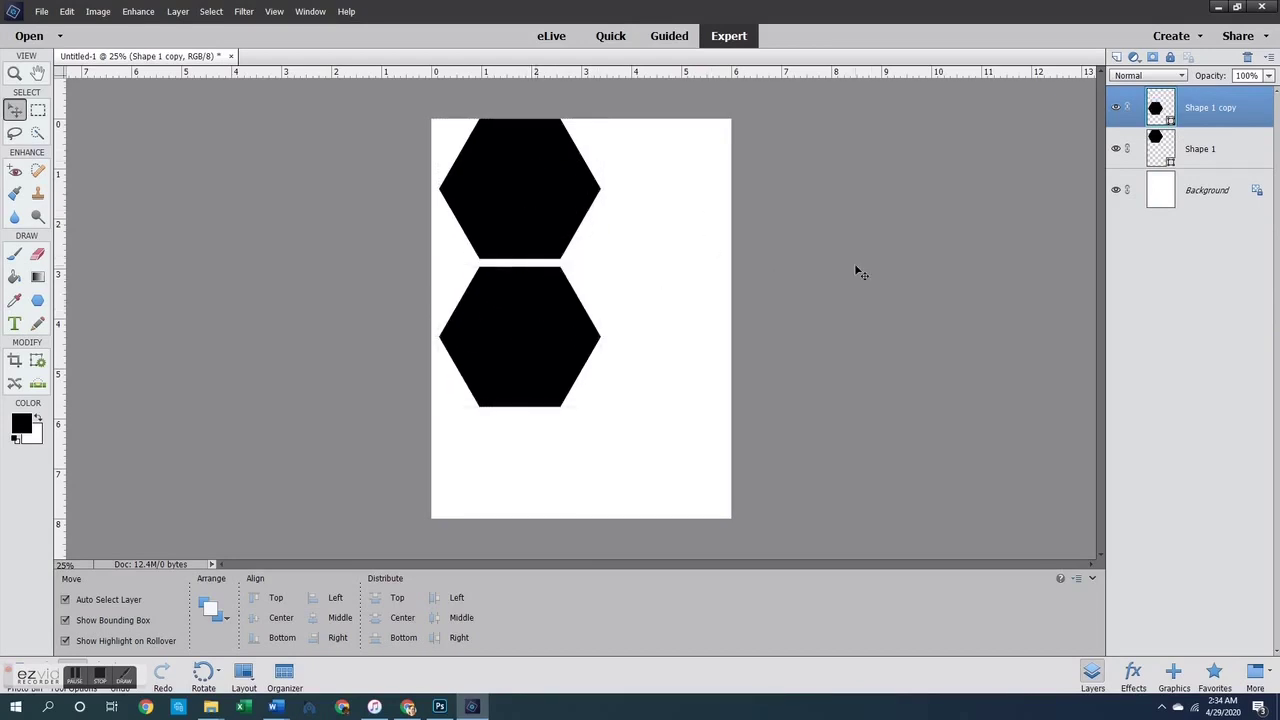
{"action": "left_click", "coordinate": [1230, 190]}
Add a third hexagon copy and arrange all three in a column down the left
{"action": "right_click", "coordinate": [1209, 113]}
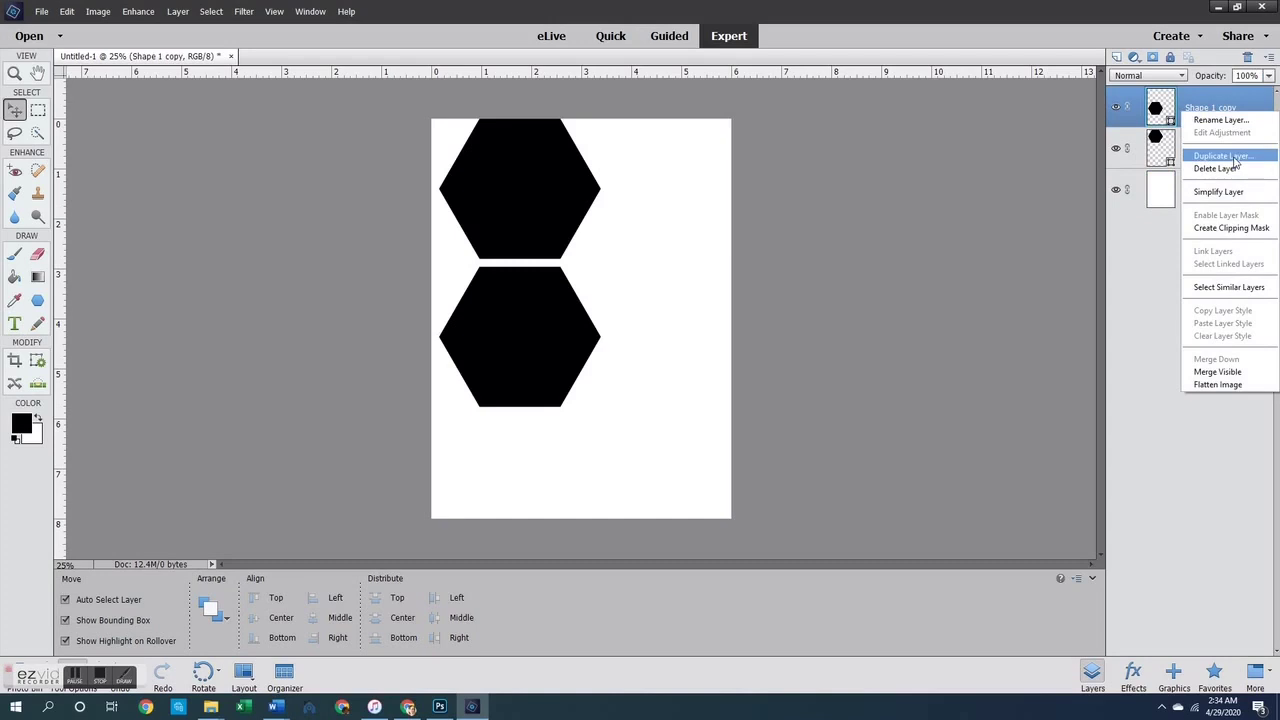
{"action": "left_click", "coordinate": [1222, 152]}
{"action": "left_click", "coordinate": [771, 222]}
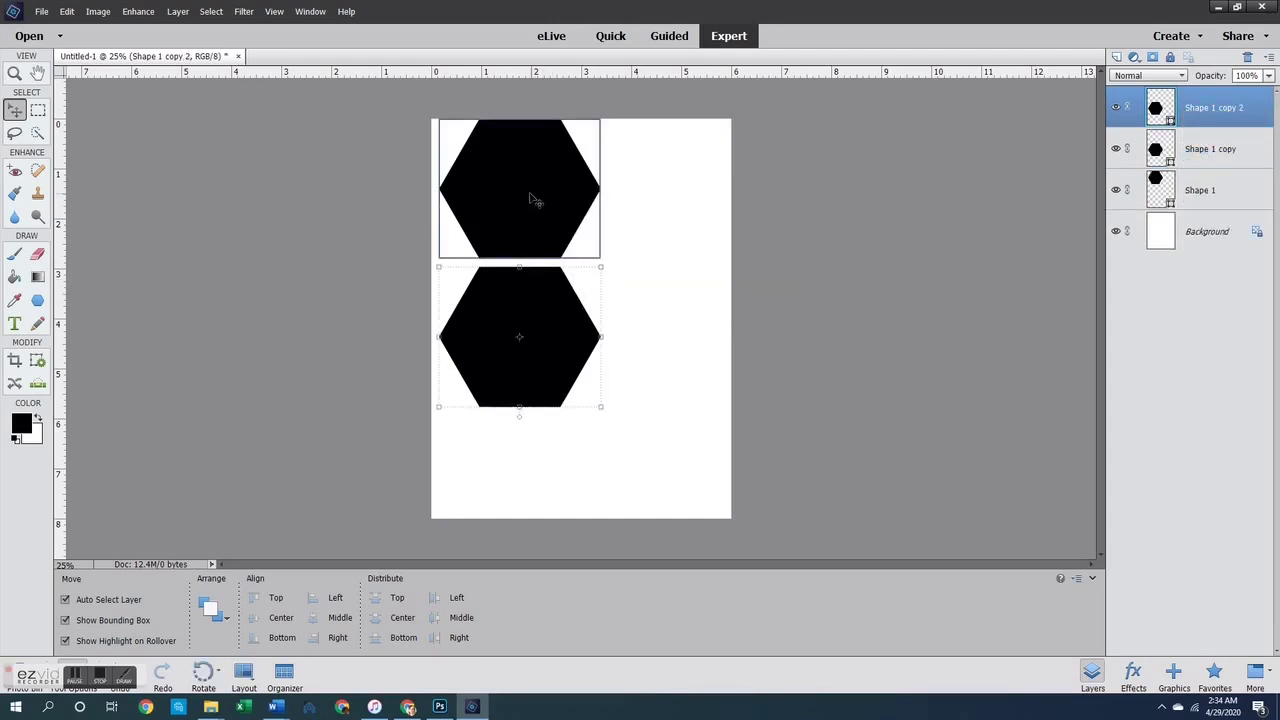
{"action": "mouse_move", "coordinate": [534, 200]}
{"action": "left_mouse_down"}
{"action": "mouse_move", "coordinate": [531, 417]}
{"action": "mouse_move", "coordinate": [531, 206]}
{"action": "left_mouse_up"}
{"action": "left_click_drag", "start_coordinate": [517, 334], "coordinate": [525, 413]}
{"action": "left_click_drag", "start_coordinate": [528, 320], "coordinate": [551, 300]}
{"action": "left_click", "coordinate": [829, 334]}
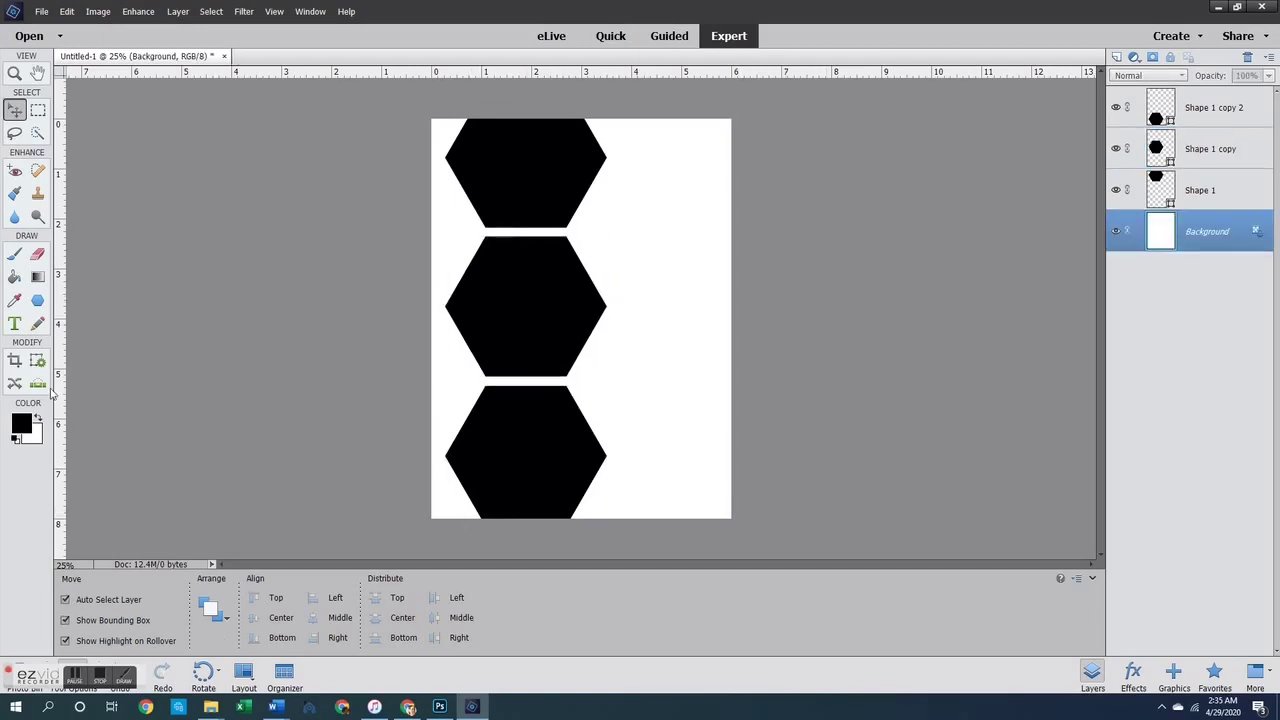
Draw a six-pointed star beside the hexagons, then a 5-pointed star below it
{"action": "left_click", "coordinate": [38, 300]}
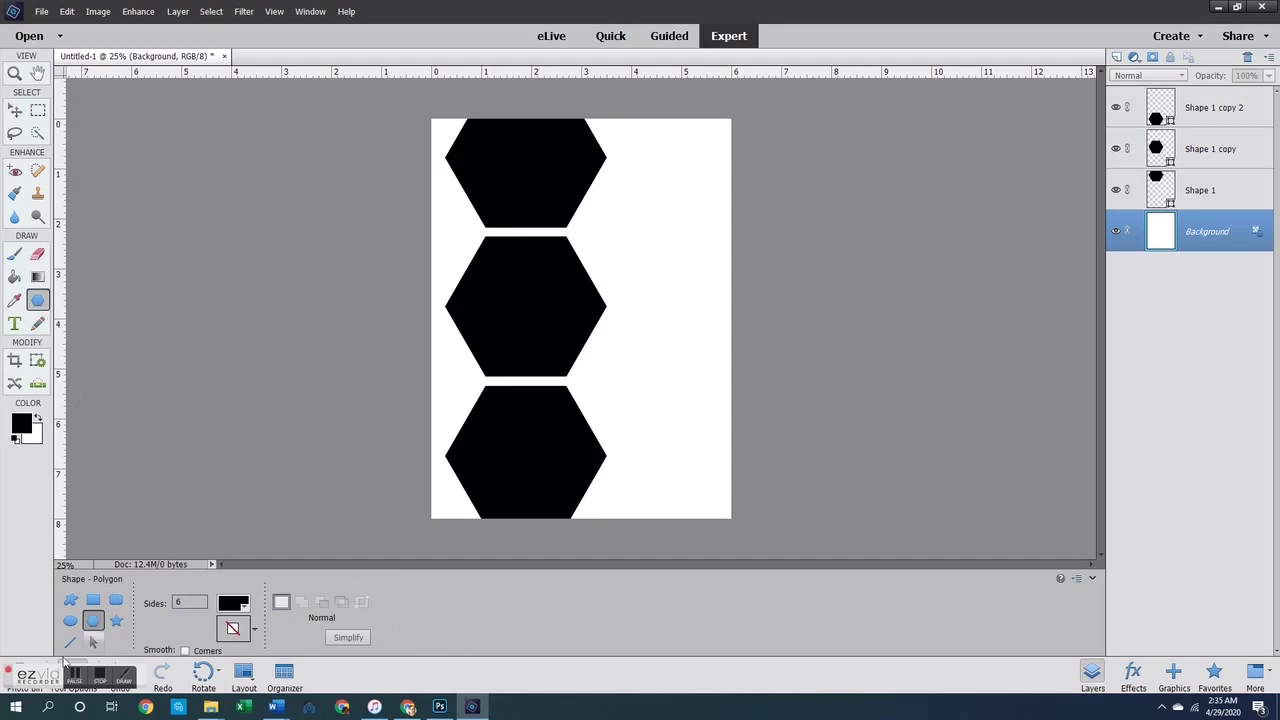
{"action": "left_click", "coordinate": [116, 621]}
{"action": "left_click_drag", "start_coordinate": [636, 243], "coordinate": [686, 332]}
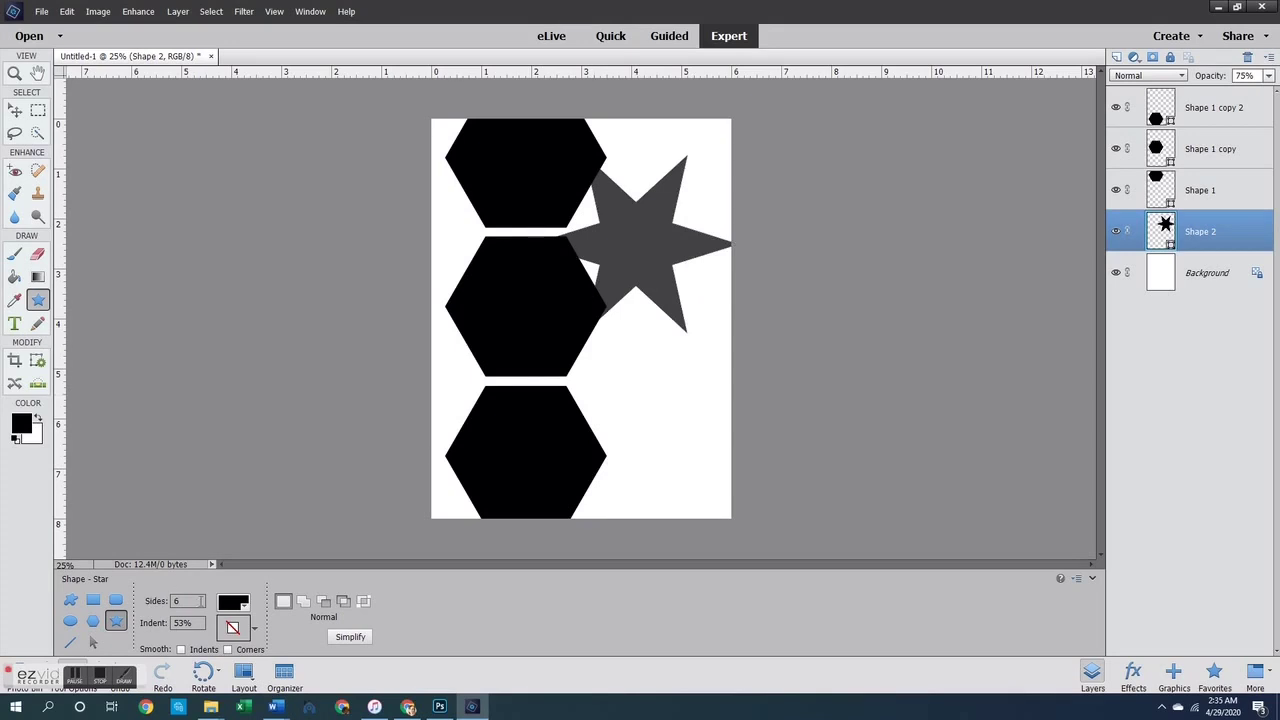
{"action": "left_click", "coordinate": [201, 600]}
{"action": "type", "text": "5"}
{"action": "key", "text": "Return"}
{"action": "left_click_drag", "start_coordinate": [595, 344], "coordinate": [659, 455]}
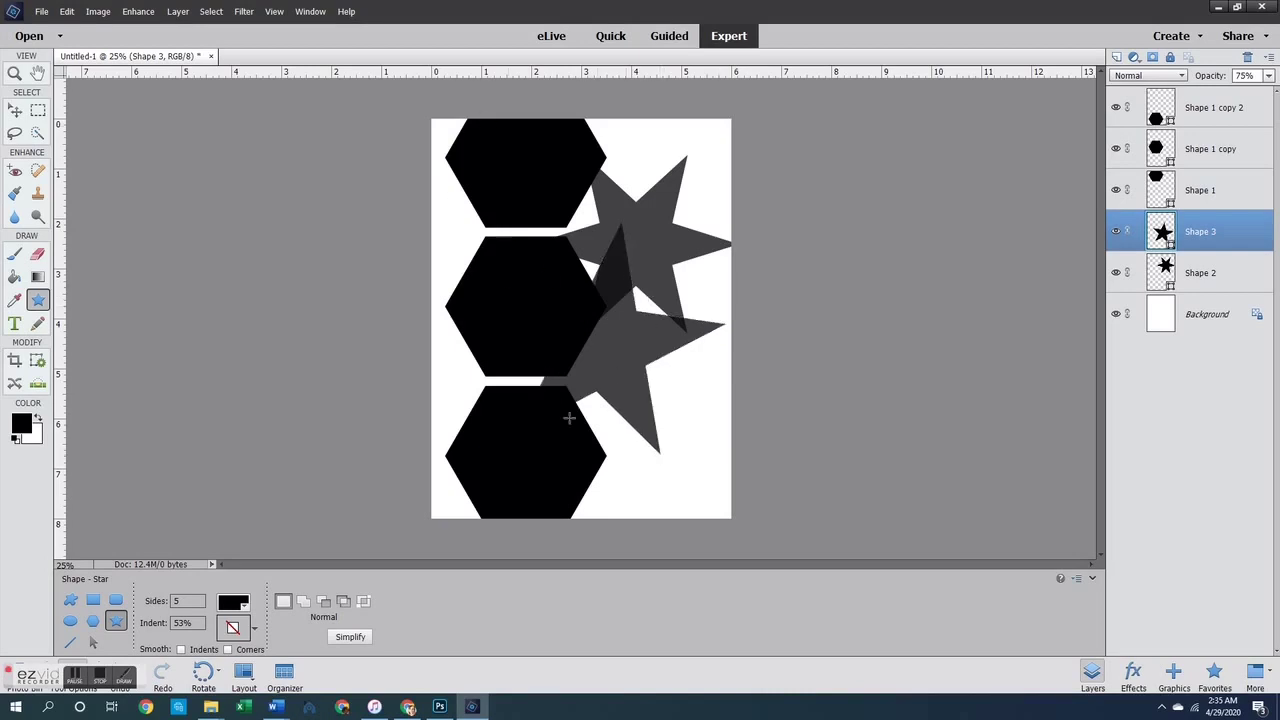
Draw an arrow custom shape across the page by the bottom hexagon
{"action": "left_click", "coordinate": [70, 599]}
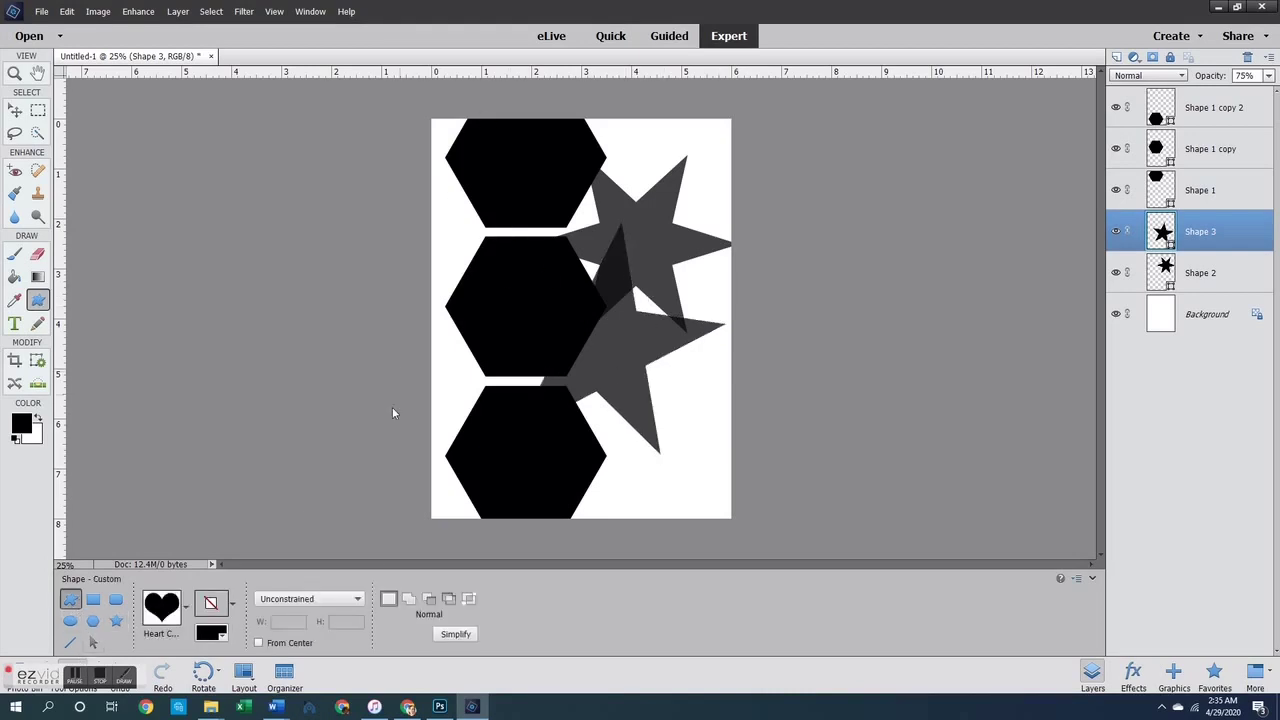
{"action": "left_click", "coordinate": [166, 605]}
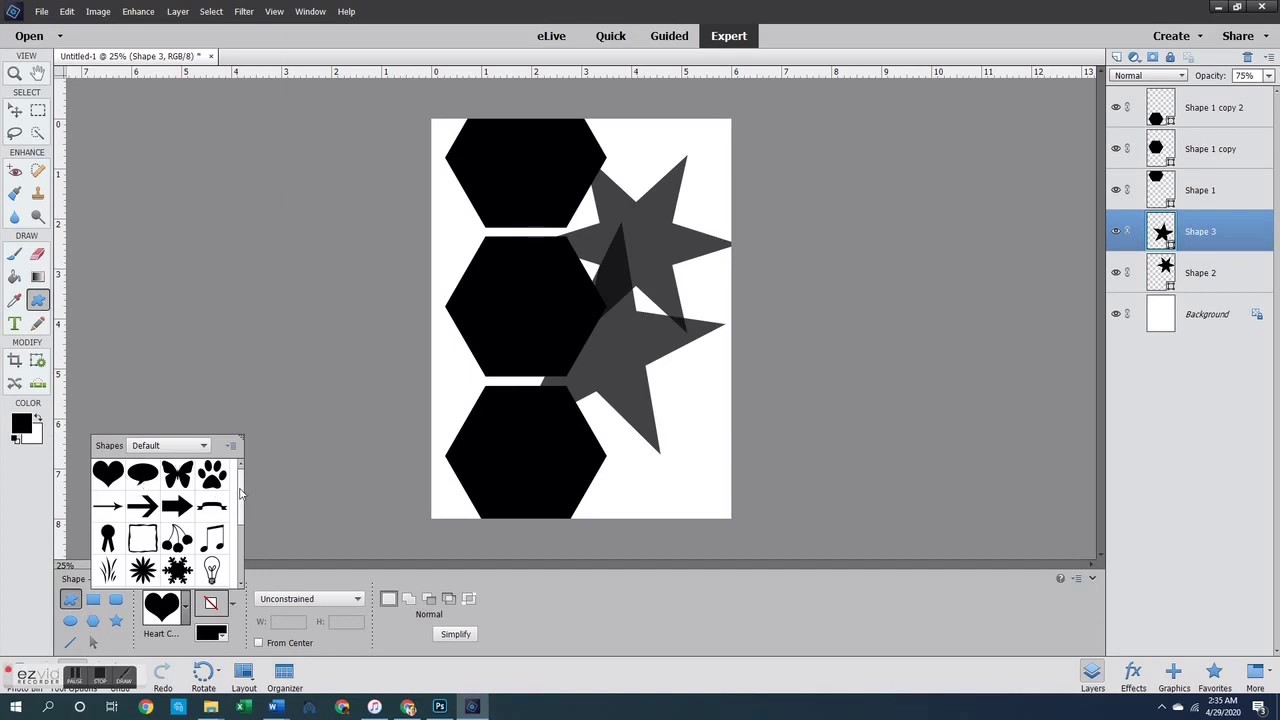
{"action": "left_click_drag", "start_coordinate": [240, 492], "coordinate": [249, 547]}
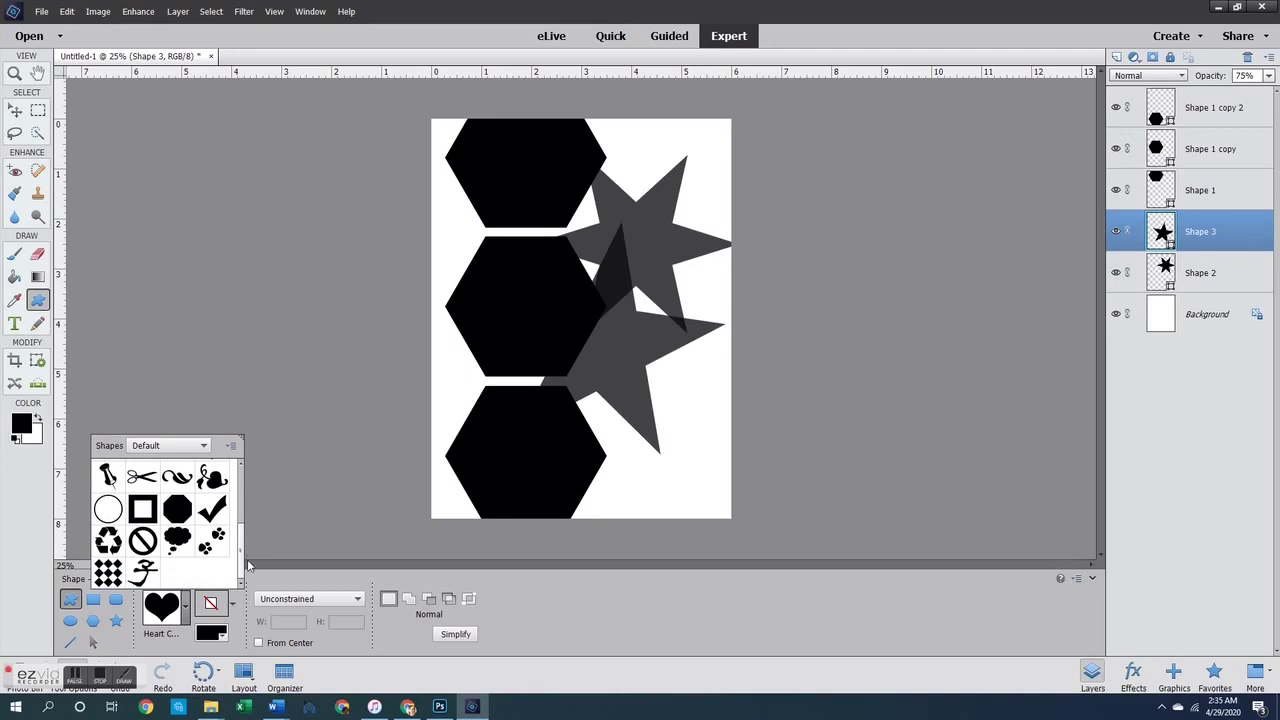
{"action": "left_click_drag", "start_coordinate": [249, 566], "coordinate": [258, 472]}
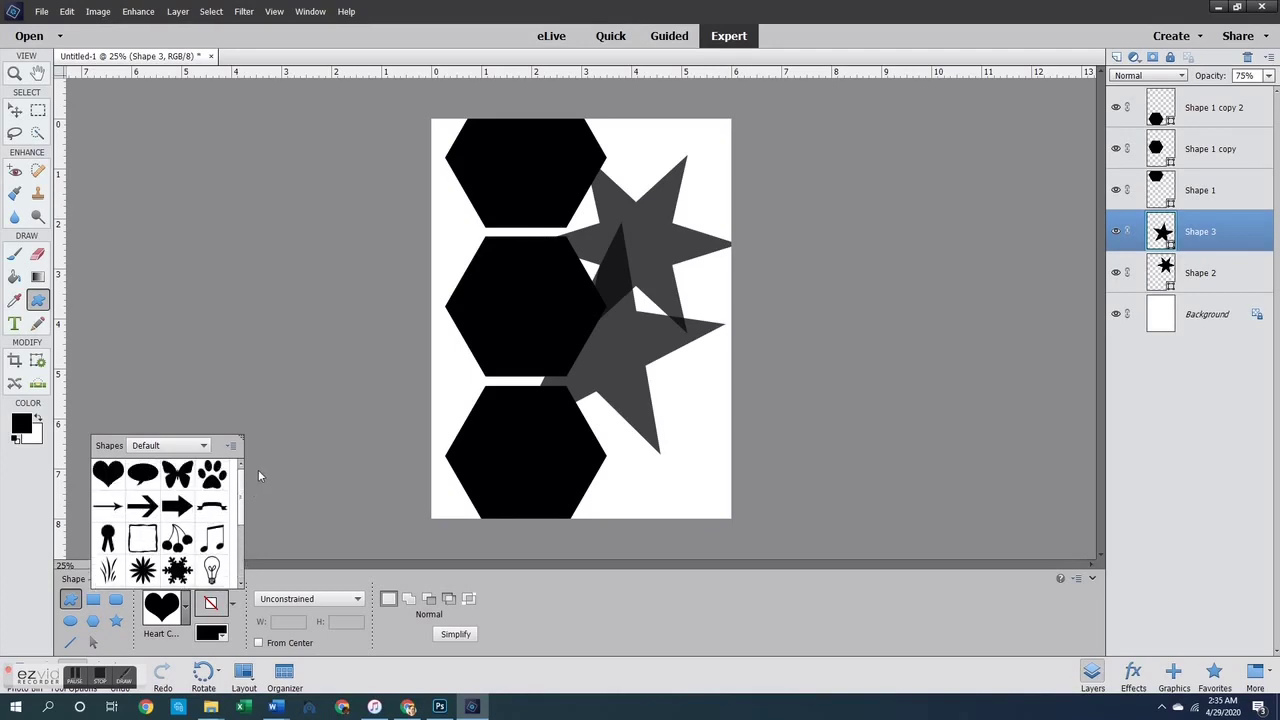
{"action": "left_click", "coordinate": [155, 510]}
{"action": "left_click_drag", "start_coordinate": [451, 393], "coordinate": [704, 524]}
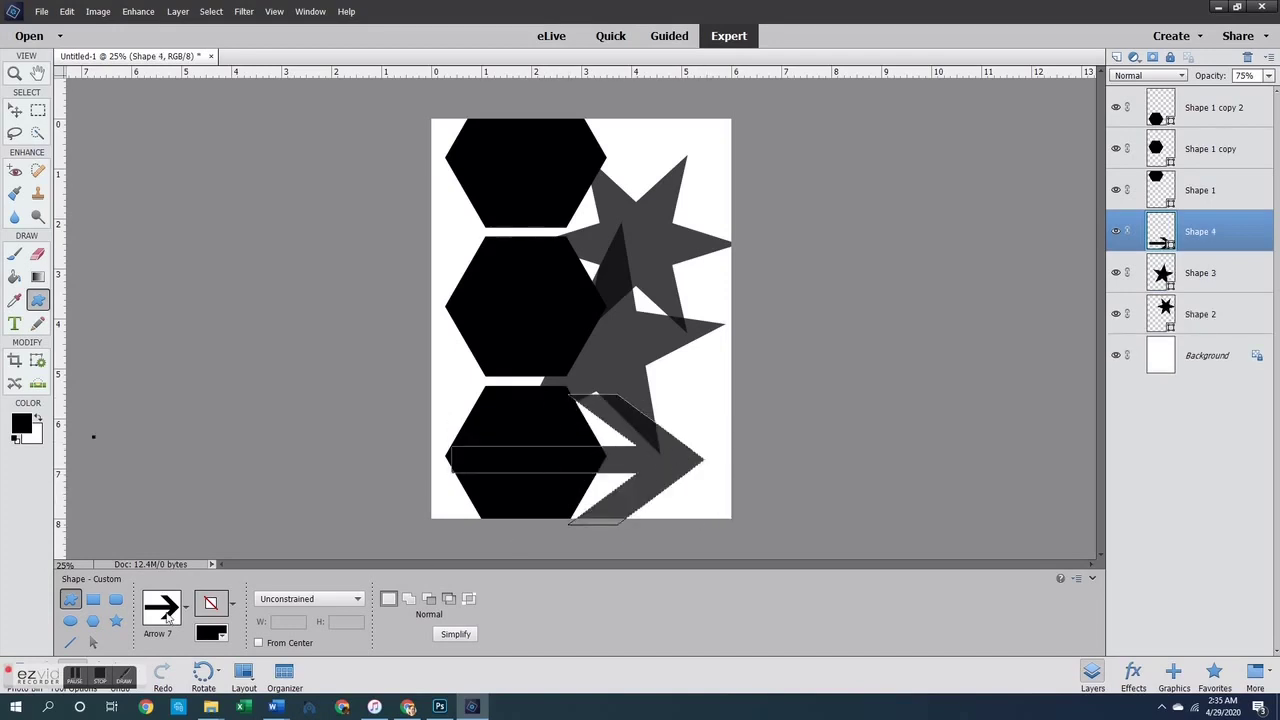
Draw a Talk 1 speech bubble over the upper two hexagons
{"action": "left_click", "coordinate": [168, 612]}
{"action": "left_click", "coordinate": [140, 480]}
{"action": "left_click_drag", "start_coordinate": [451, 196], "coordinate": [599, 338]}
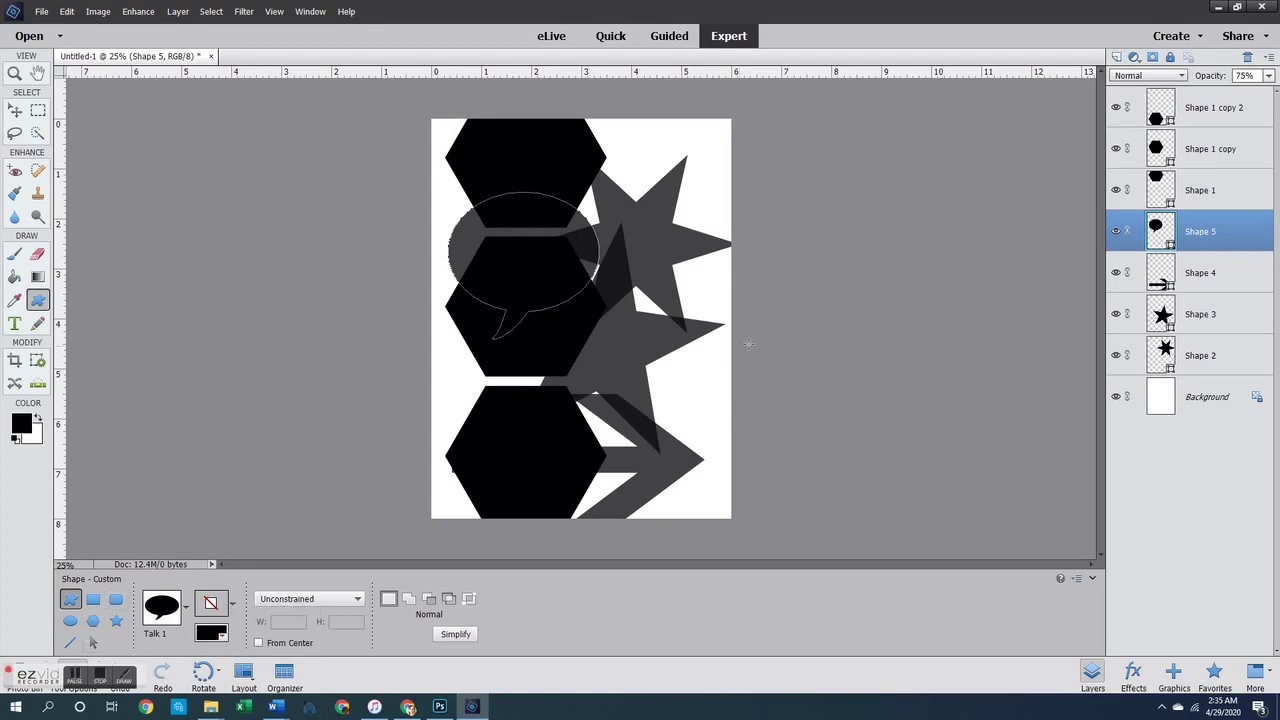
Delete the upper star's layer
{"action": "left_click", "coordinate": [15, 110]}
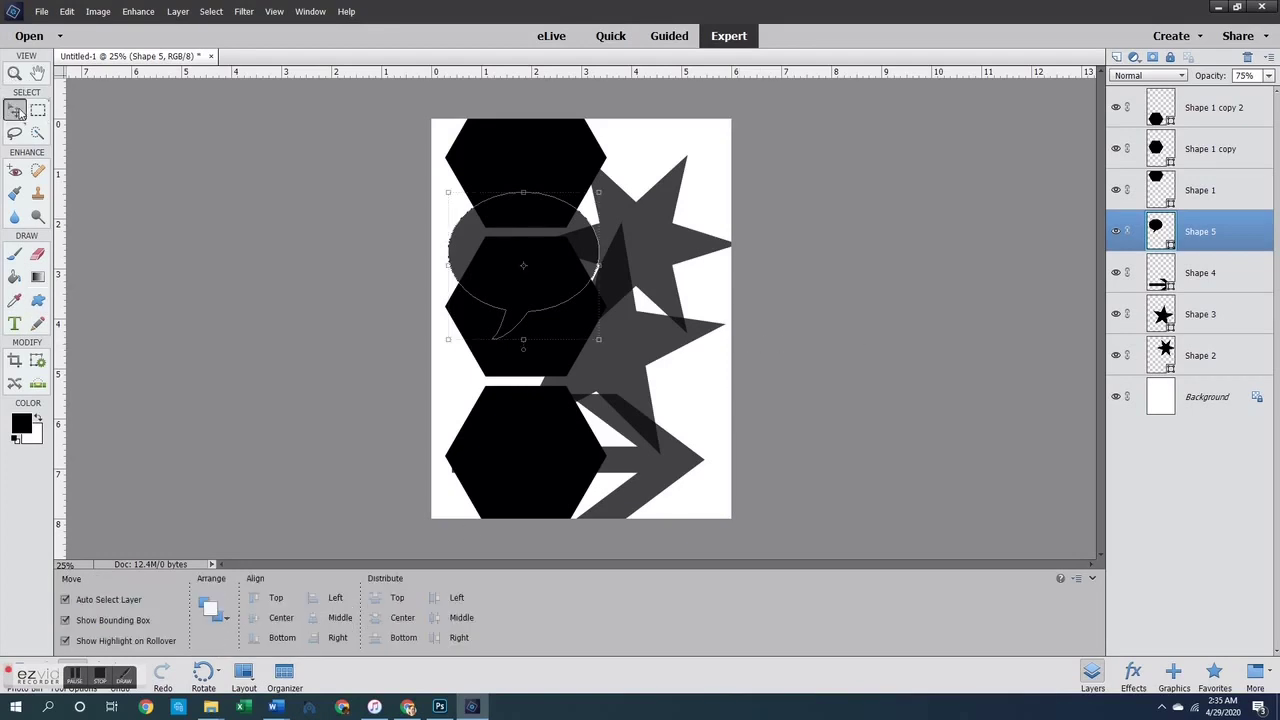
{"action": "left_click", "coordinate": [809, 257]}
{"action": "left_click", "coordinate": [652, 264]}
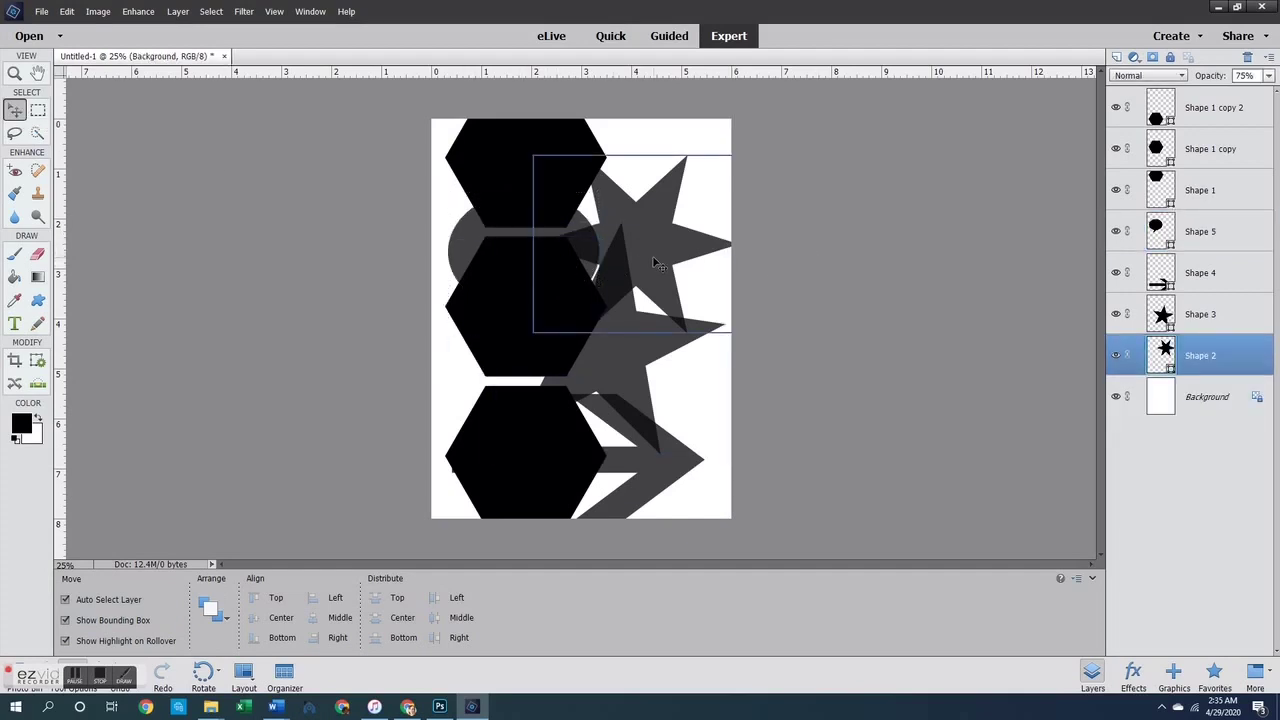
{"action": "key", "text": "Delete"}
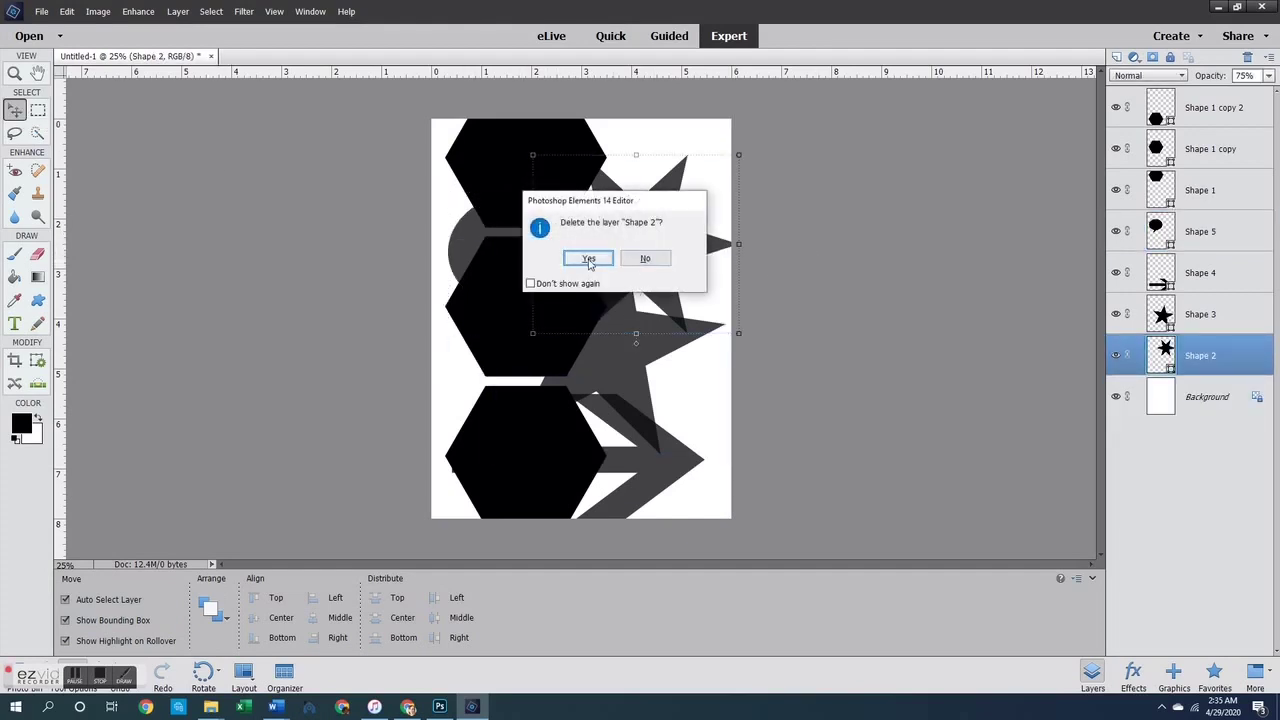
{"action": "left_click", "coordinate": [589, 260]}
Delete the three hexagon layers, the arrow and the remaining star together
{"action": "left_click", "coordinate": [1178, 112]}
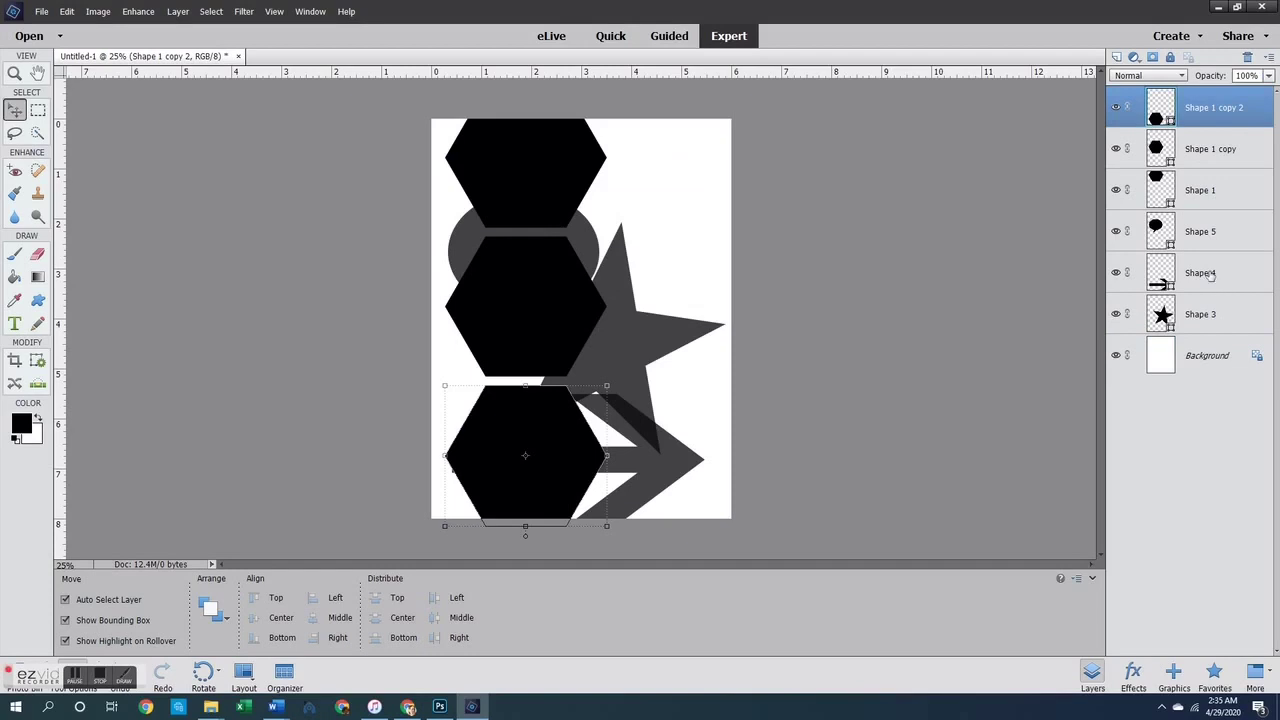
{"action": "left_click", "coordinate": [1194, 199], "text": "ctrl"}
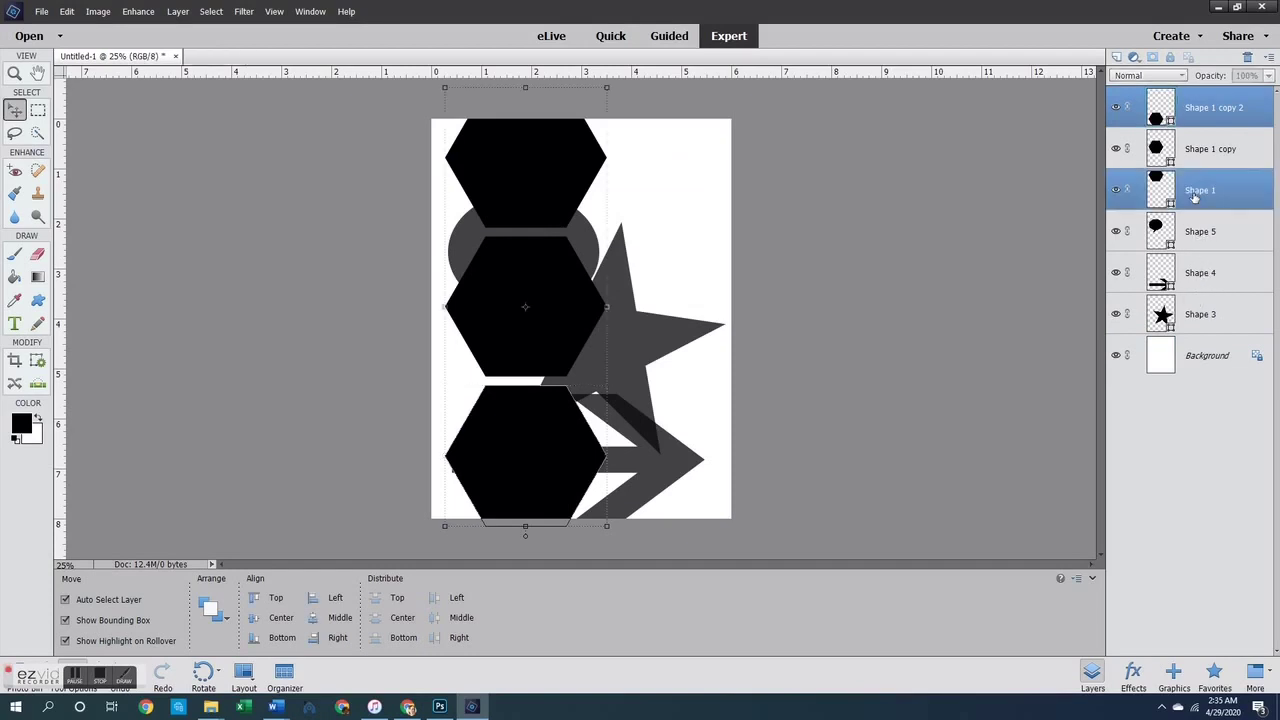
{"action": "left_click", "coordinate": [1207, 155], "text": "ctrl"}
{"action": "left_click", "coordinate": [1200, 264], "text": "ctrl"}
{"action": "left_click", "coordinate": [1196, 320], "text": "ctrl"}
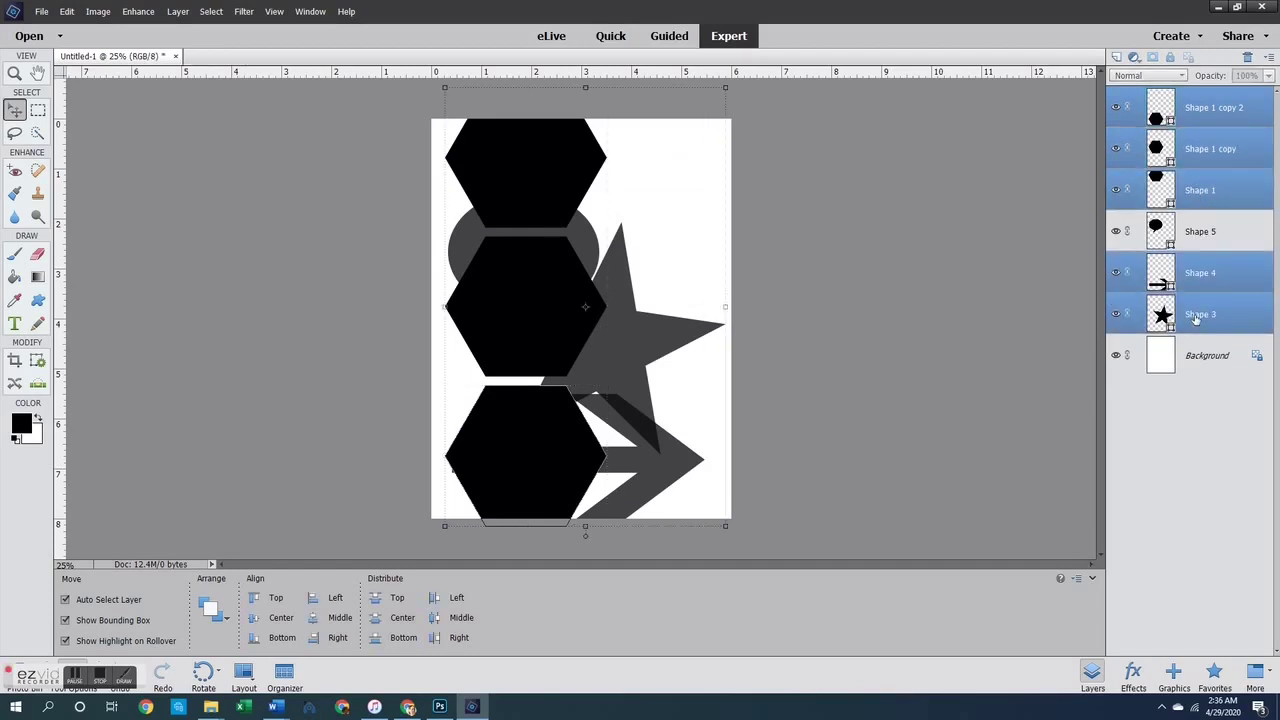
{"action": "key", "text": "Delete"}
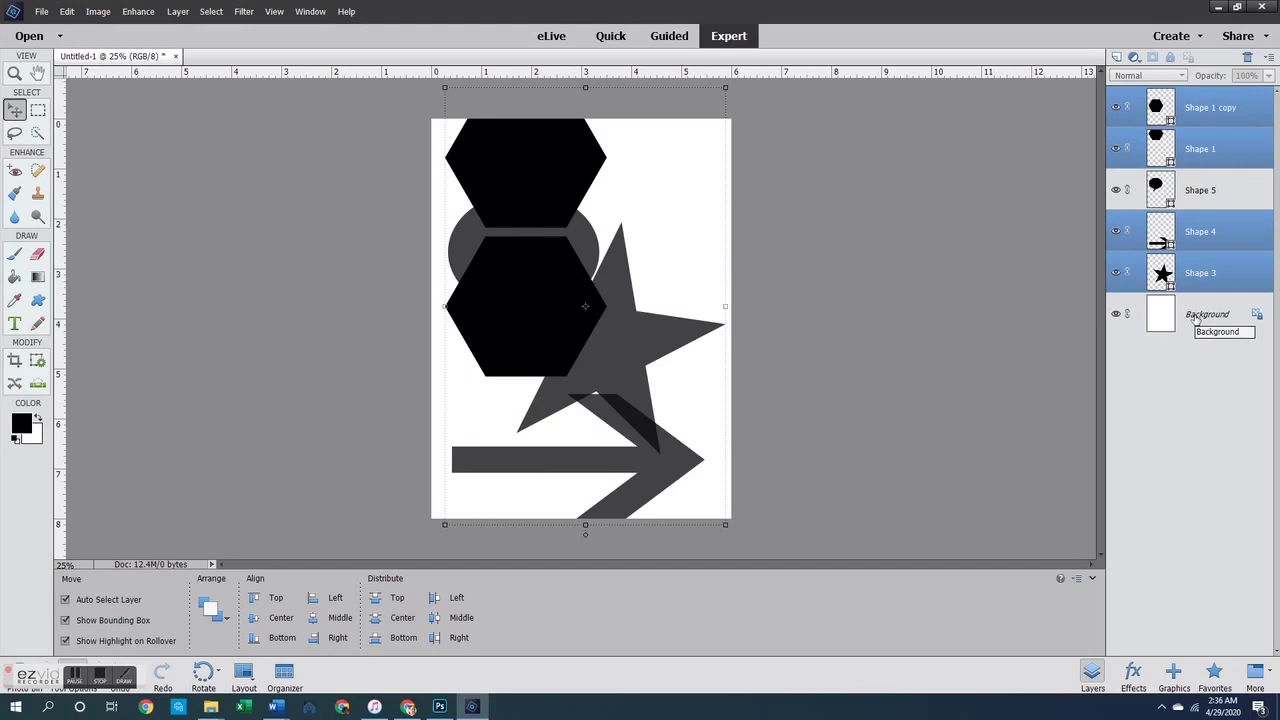
{"action": "right_click", "coordinate": [1218, 232]}
{"action": "left_click", "coordinate": [1217, 287]}
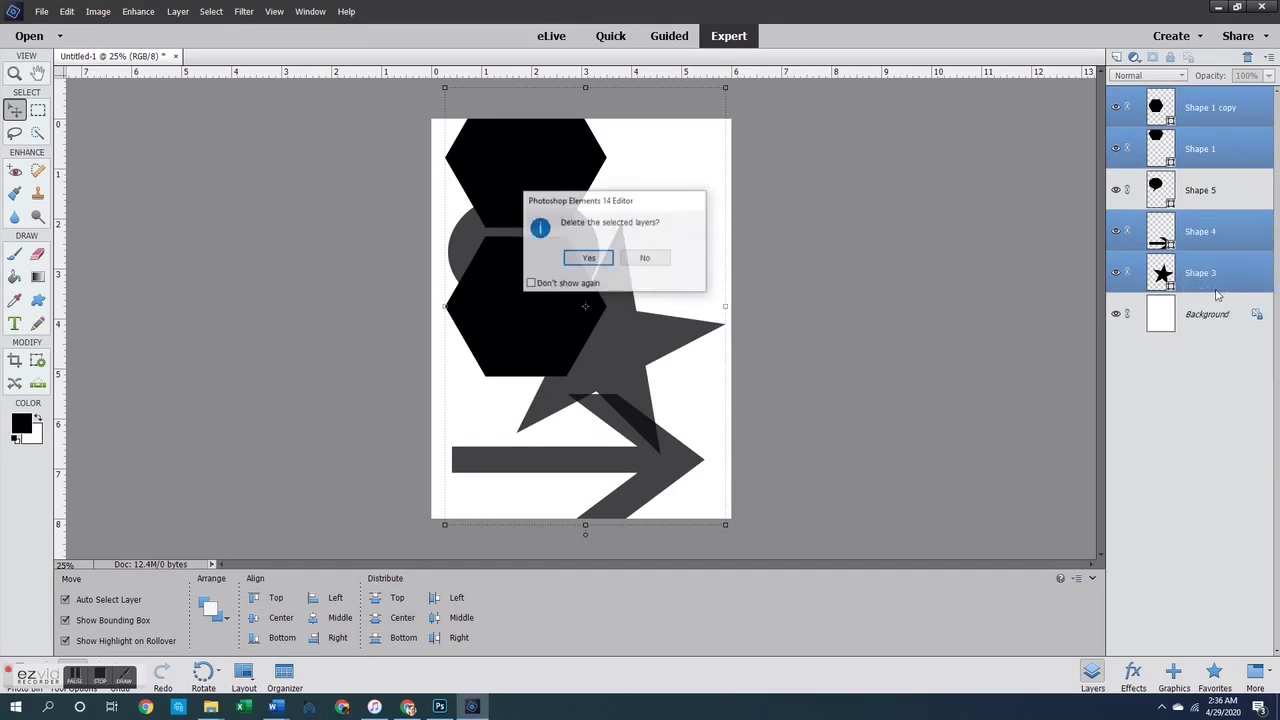
{"action": "key", "text": "Return"}
Move the speech bubble to the top centre and set its opacity to 100%
{"action": "left_click_drag", "start_coordinate": [523, 231], "coordinate": [602, 187]}
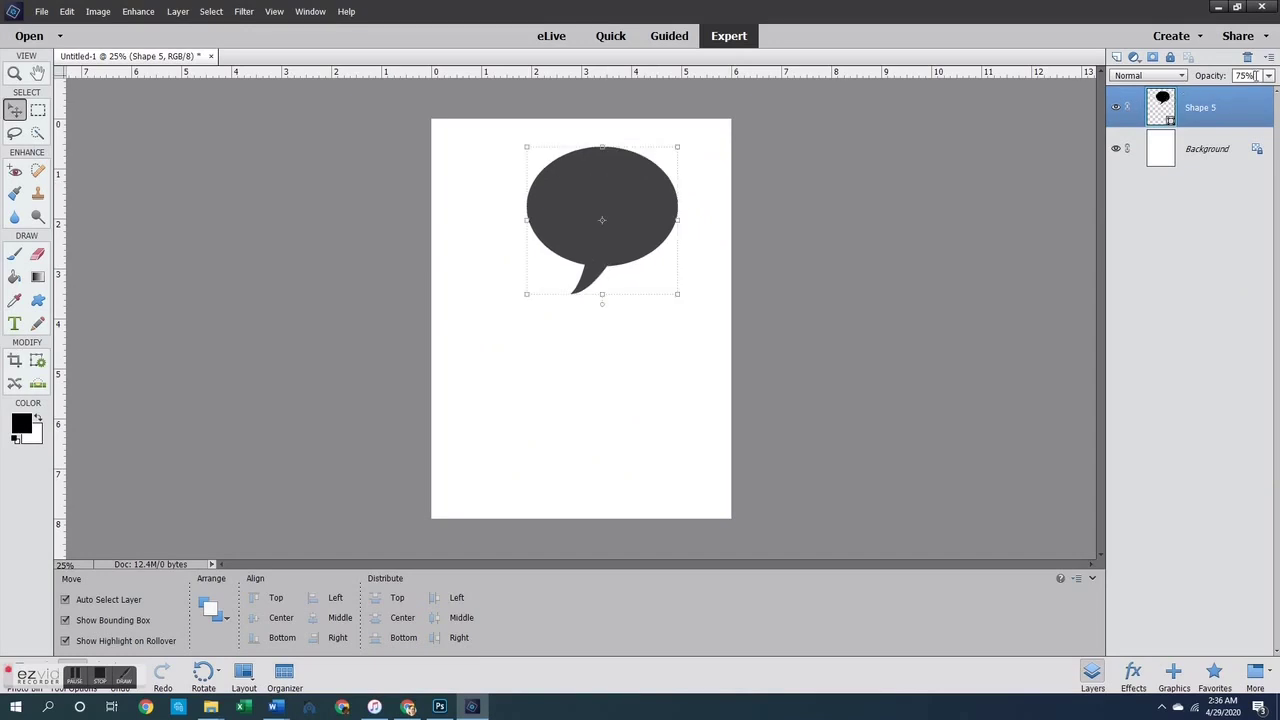
{"action": "type", "text": "100"}
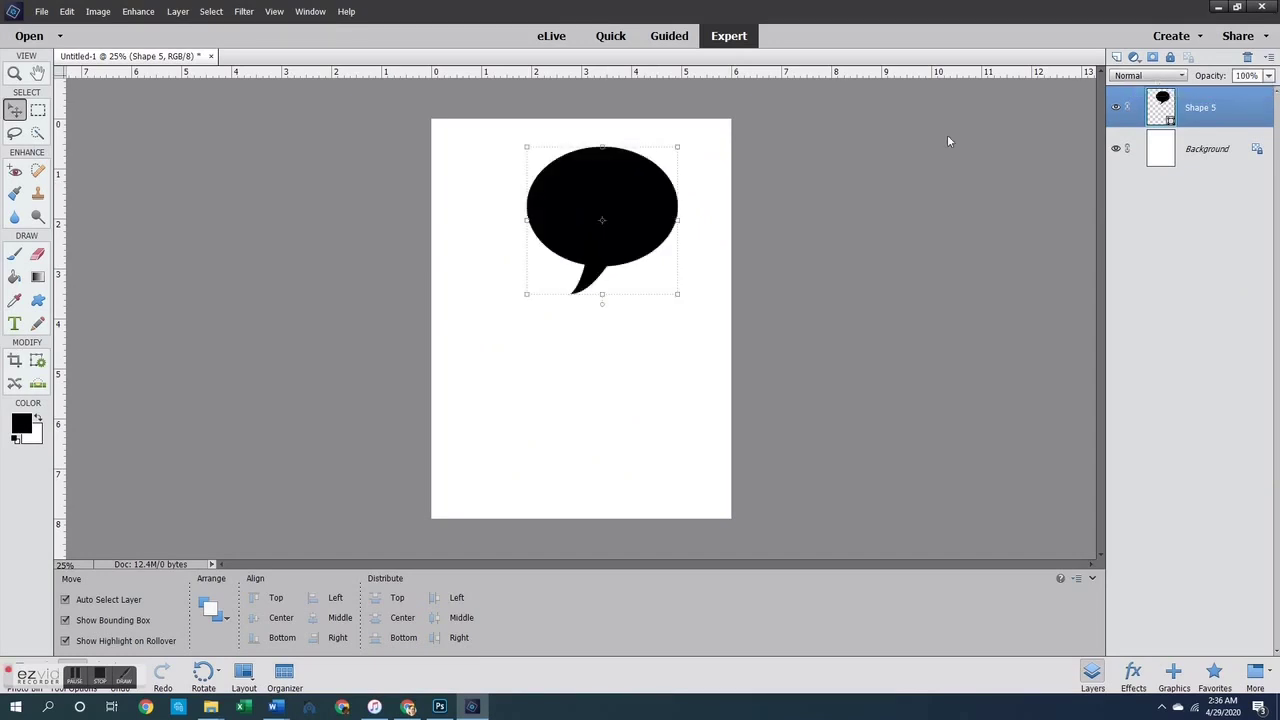
{"action": "left_click", "coordinate": [760, 289]}
Open 3x4 Photo 4.png, paste it into Untitled-1 and clip it to the speech bubble
{"action": "key", "text": "ctrl+o"}
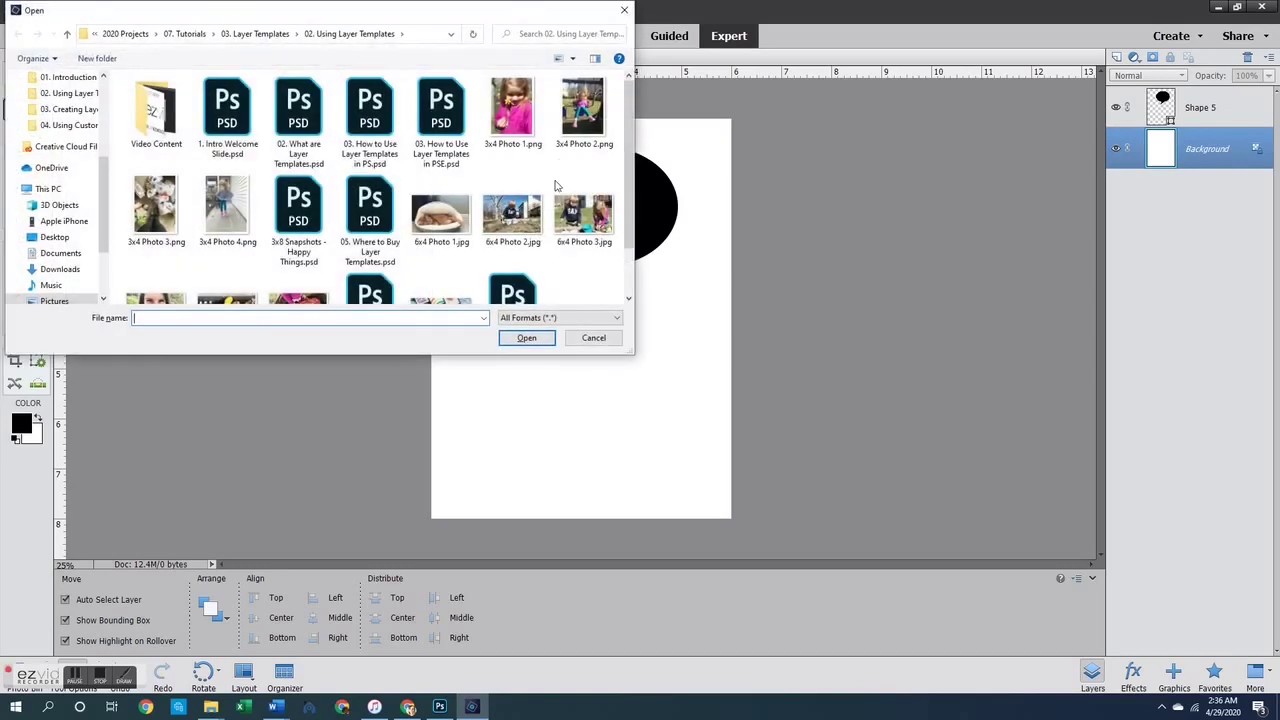
{"action": "double_click", "coordinate": [239, 211]}
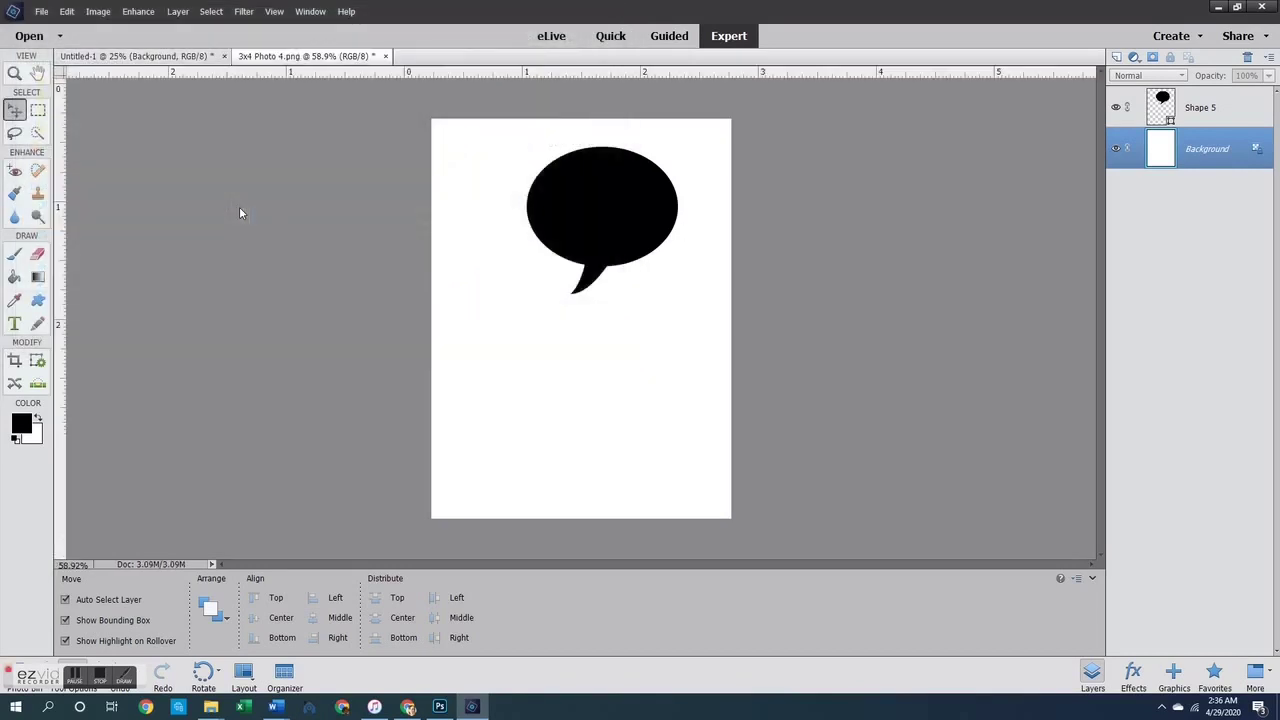
{"action": "left_click", "coordinate": [157, 58]}
{"action": "left_click", "coordinate": [1206, 113]}
{"action": "key", "text": "ctrl+v"}
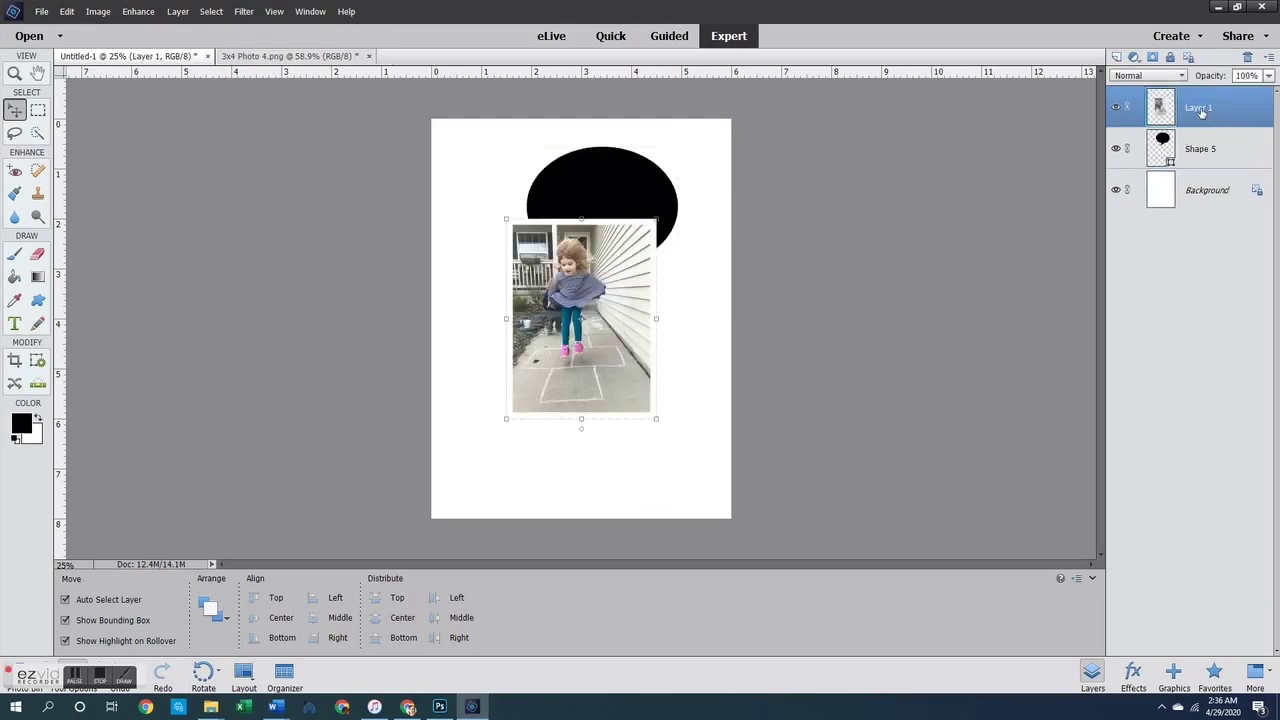
{"action": "right_click", "coordinate": [1204, 108]}
{"action": "left_click", "coordinate": [1222, 213]}
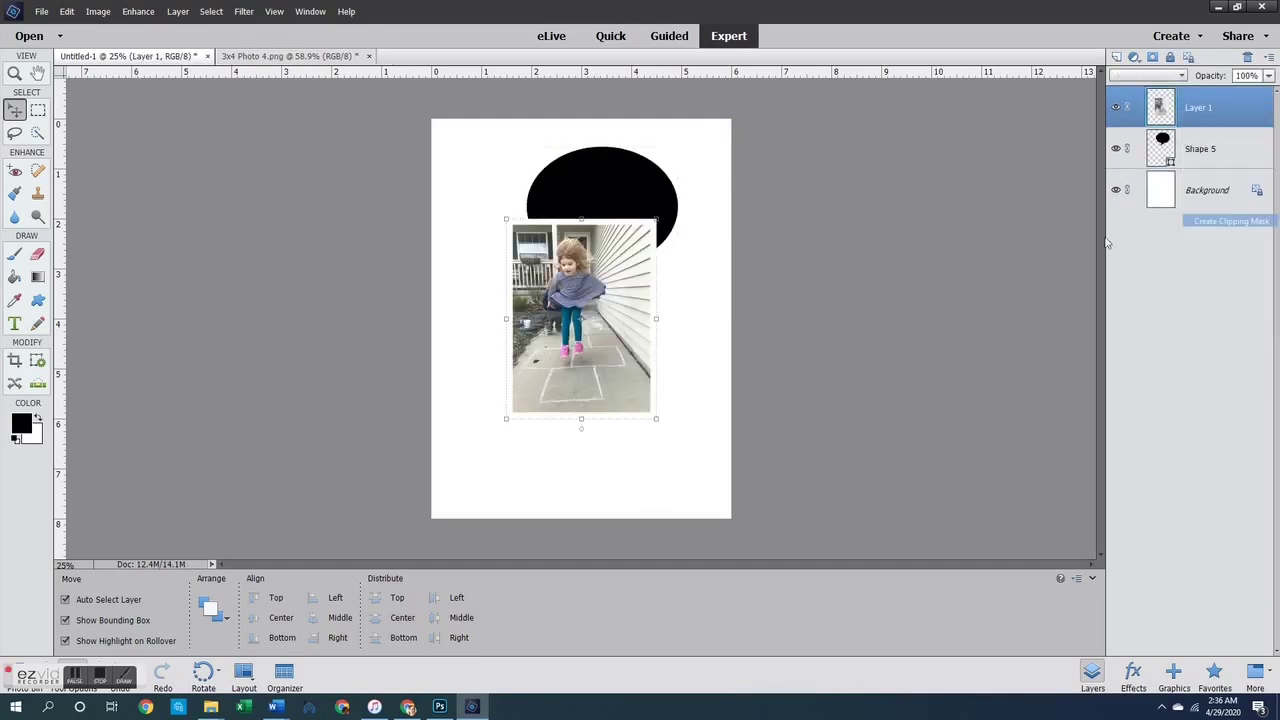
Enlarge the clipped photo to about 123% and position the girl inside the bubble
{"action": "left_click_drag", "start_coordinate": [583, 262], "coordinate": [597, 191]}
{"action": "left_click_drag", "start_coordinate": [670, 246], "coordinate": [697, 246]}
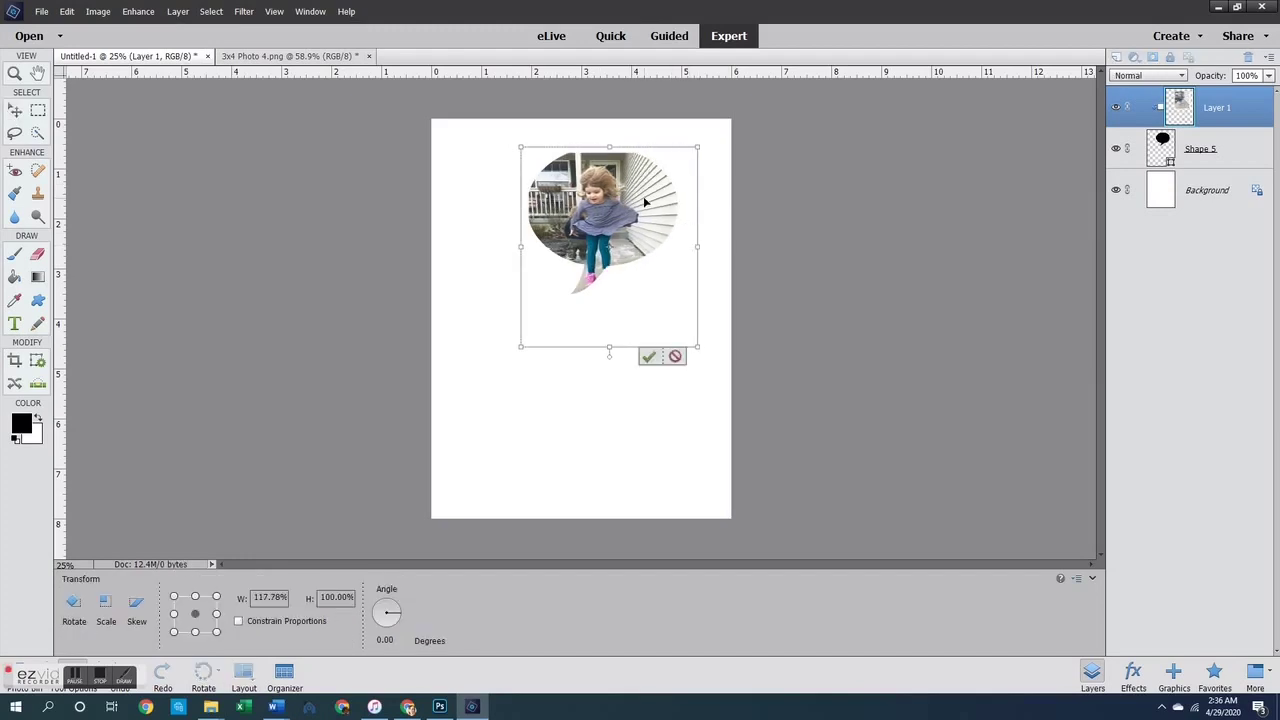
{"action": "left_click", "coordinate": [675, 356]}
{"action": "left_click_drag", "start_coordinate": [672, 345], "coordinate": [707, 392]}
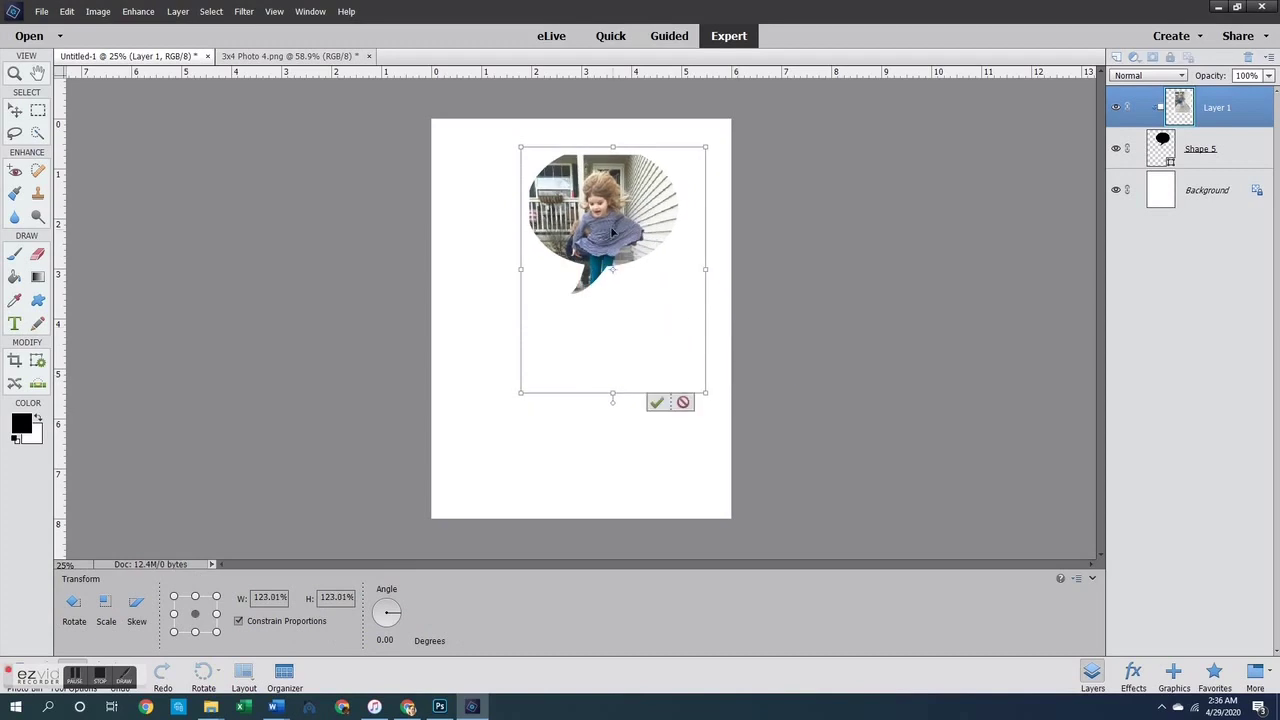
{"action": "left_click_drag", "start_coordinate": [613, 228], "coordinate": [612, 200]}
{"action": "key", "text": "Return"}
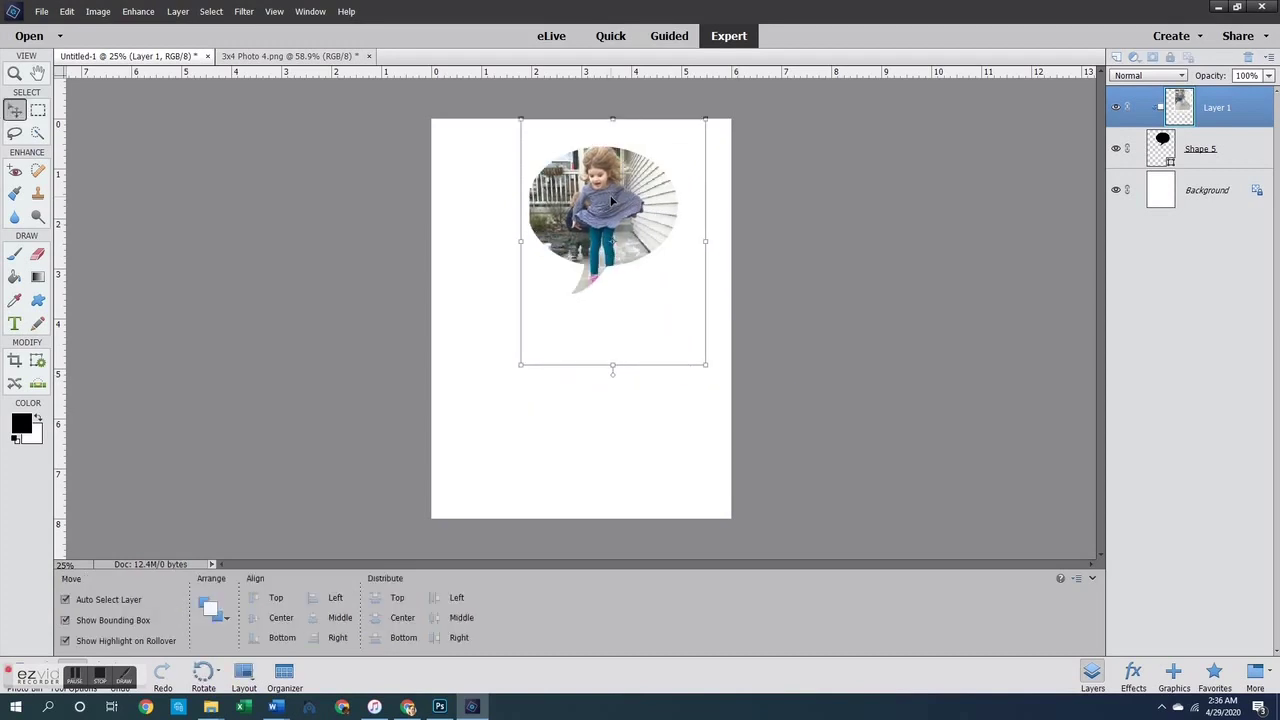
{"action": "left_click", "coordinate": [605, 206]}
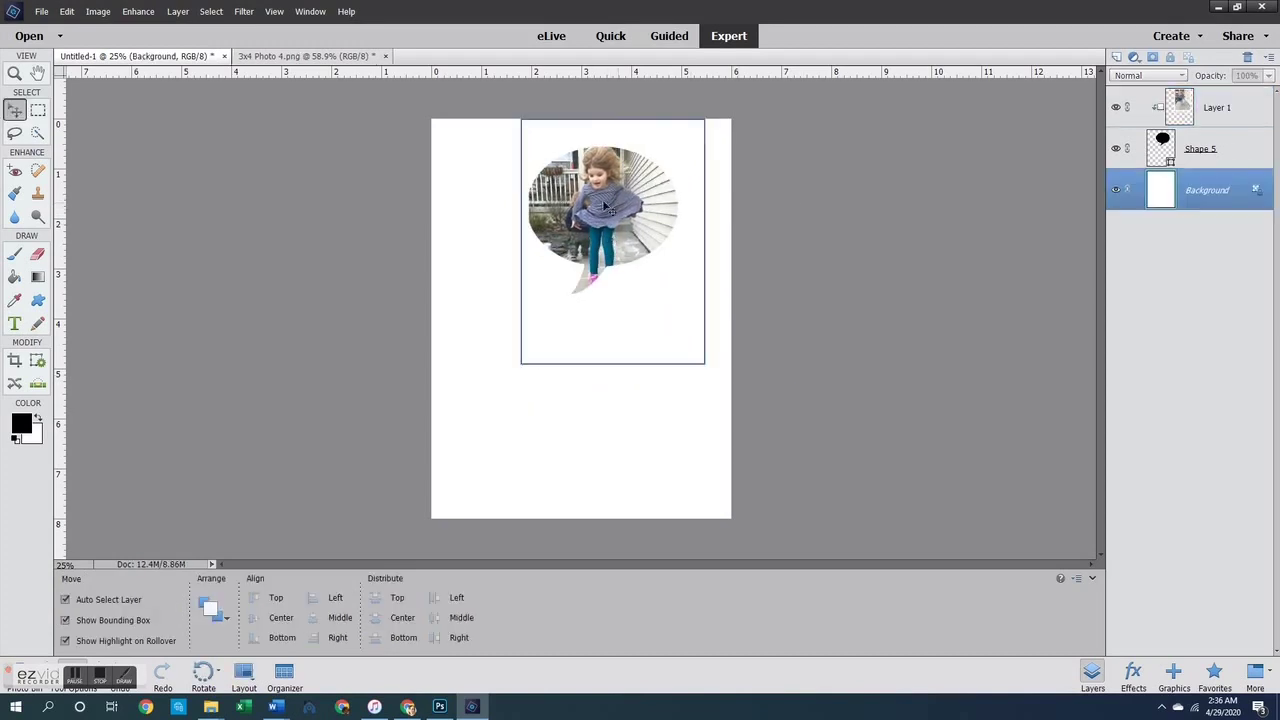
Delete the clipped photo layer and the speech bubble layer
{"action": "left_click", "coordinate": [600, 254]}
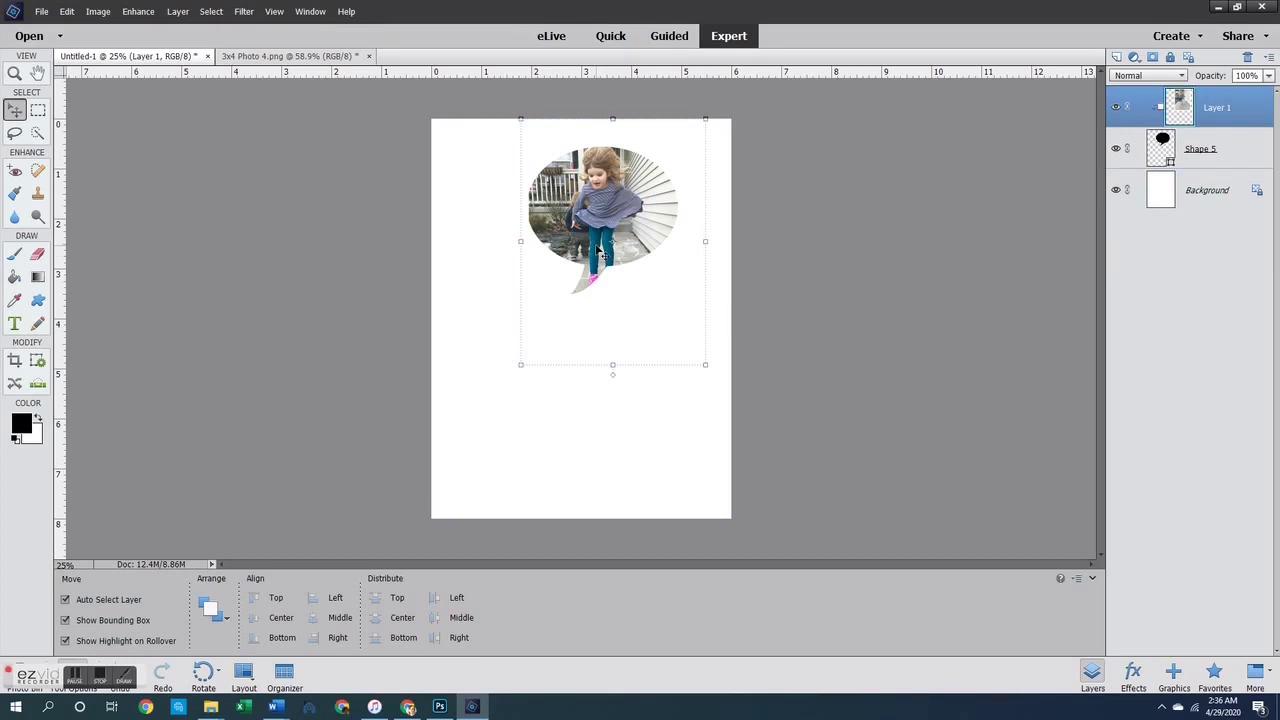
{"action": "key", "text": "Delete"}
{"action": "left_click", "coordinate": [586, 258]}
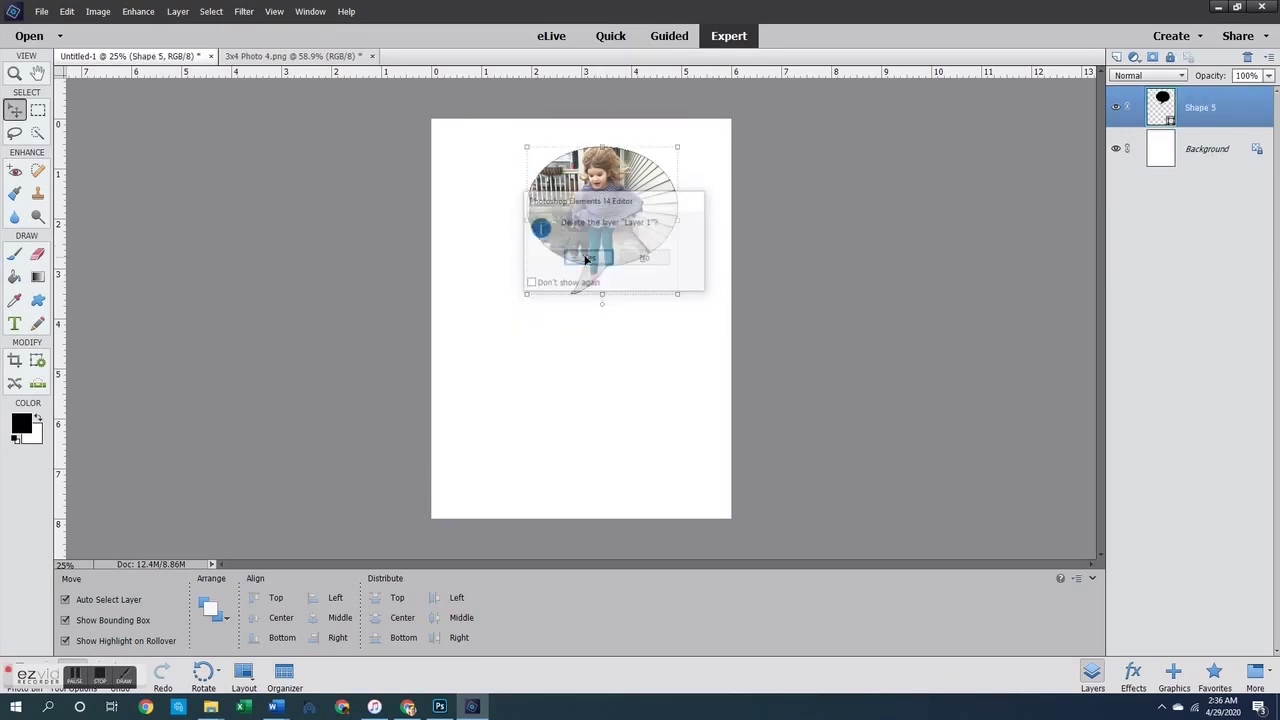
{"action": "key", "text": "Delete"}
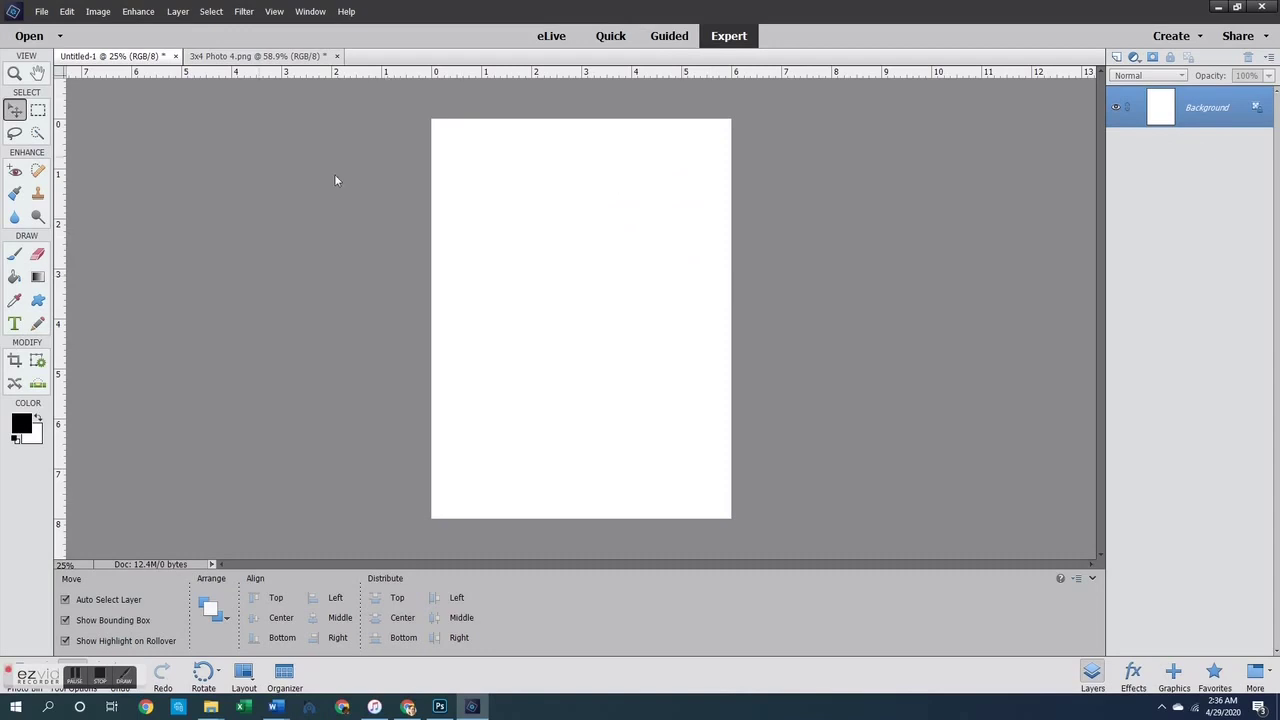
Close Untitled-1 without saving, then close 3x4 Photo 4.png
{"action": "left_click", "coordinate": [175, 56]}
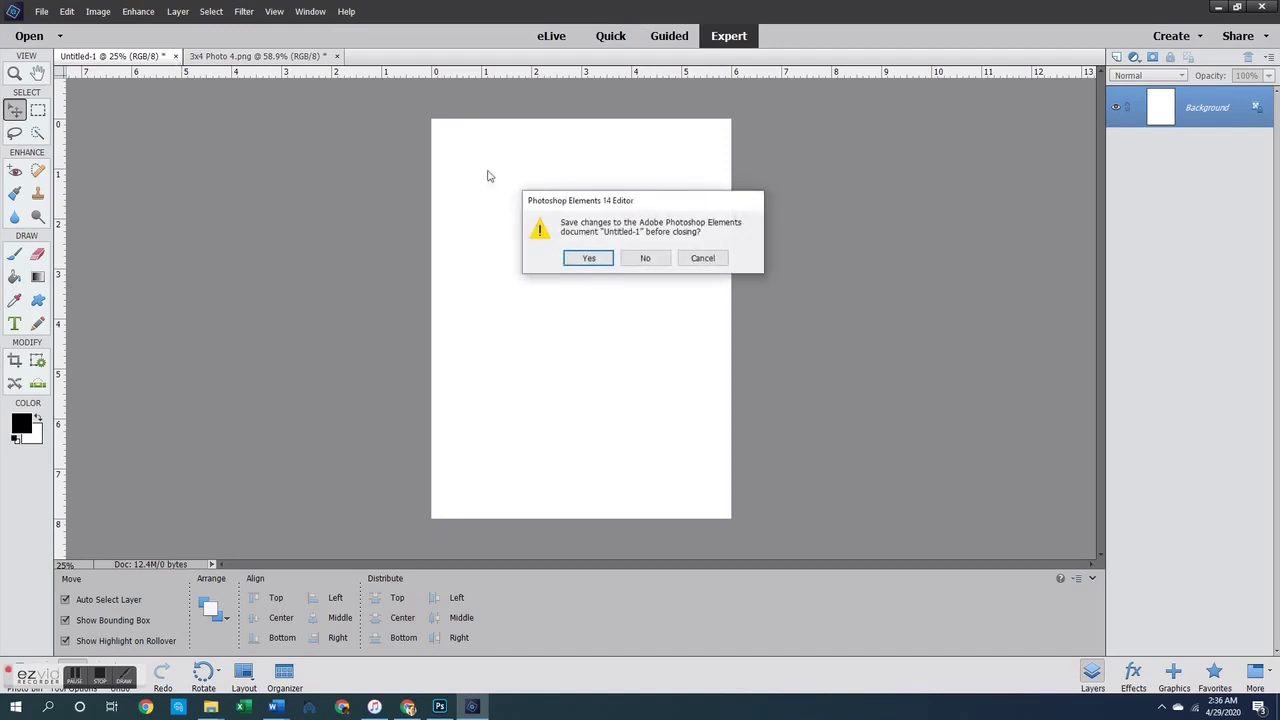
{"action": "left_click", "coordinate": [645, 258]}
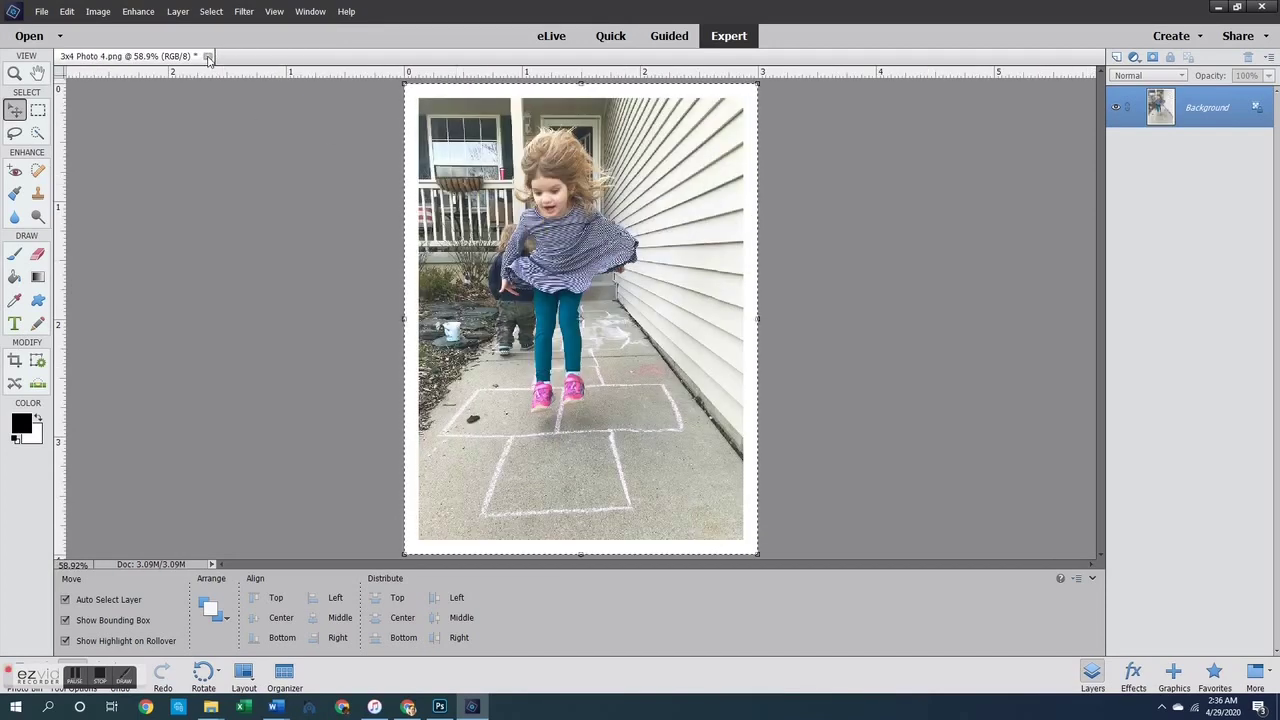
{"action": "left_click", "coordinate": [208, 56]}
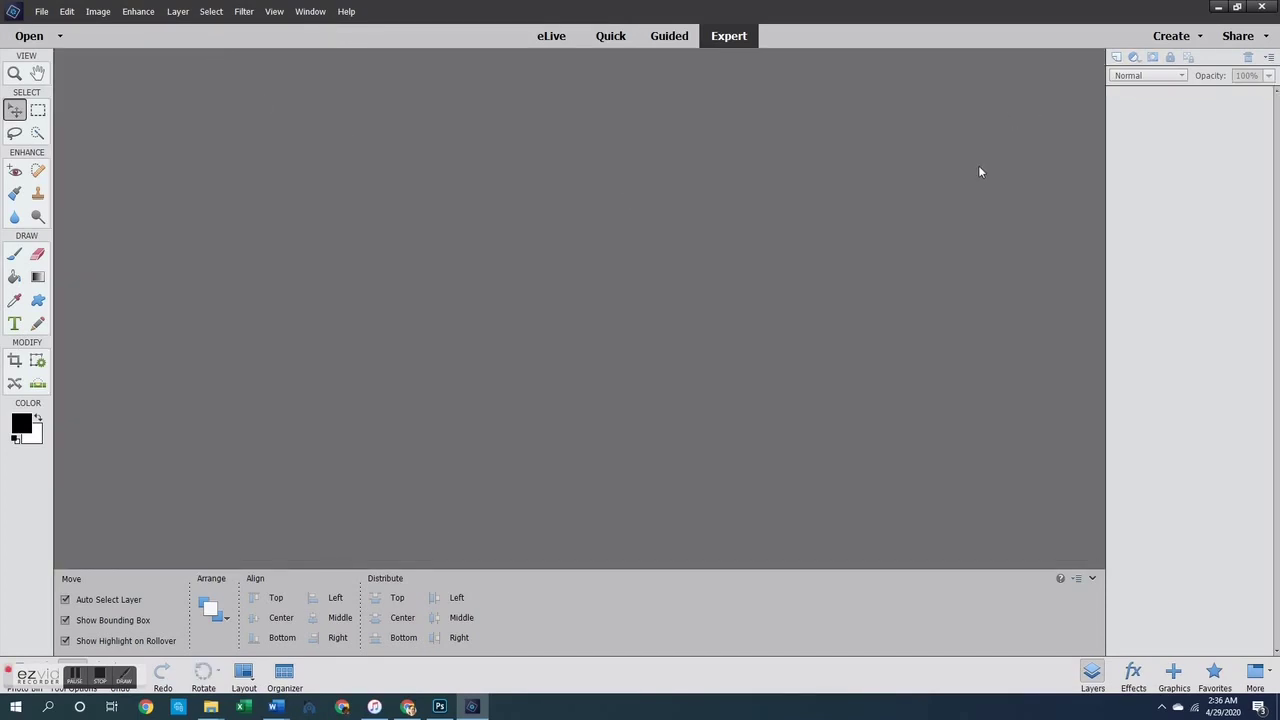